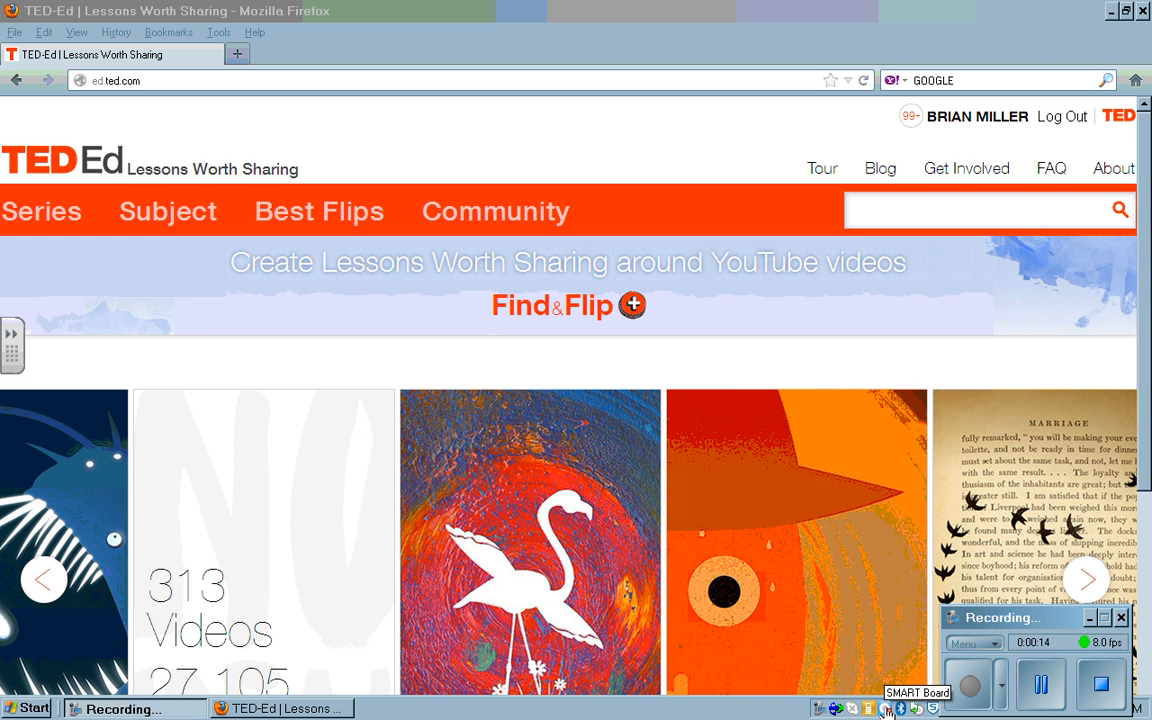
Step: Dismiss the SMART Board tools menu and move the recording panel lower on screen
right_click(887, 709)
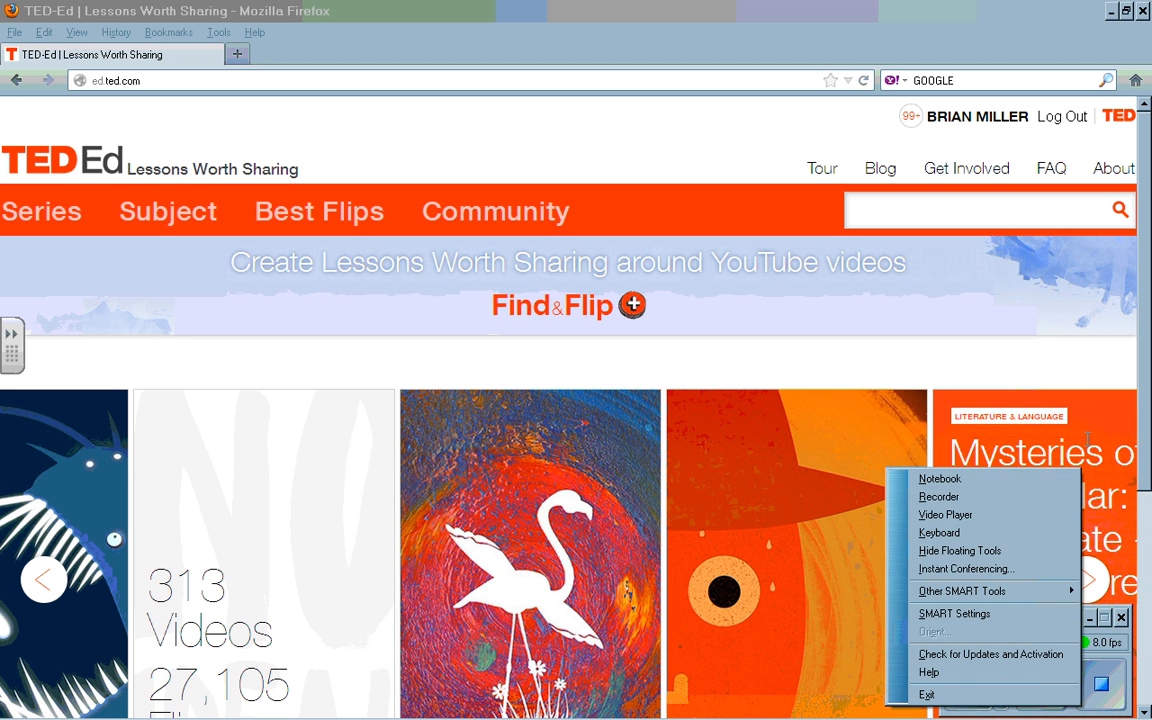
click(1093, 364)
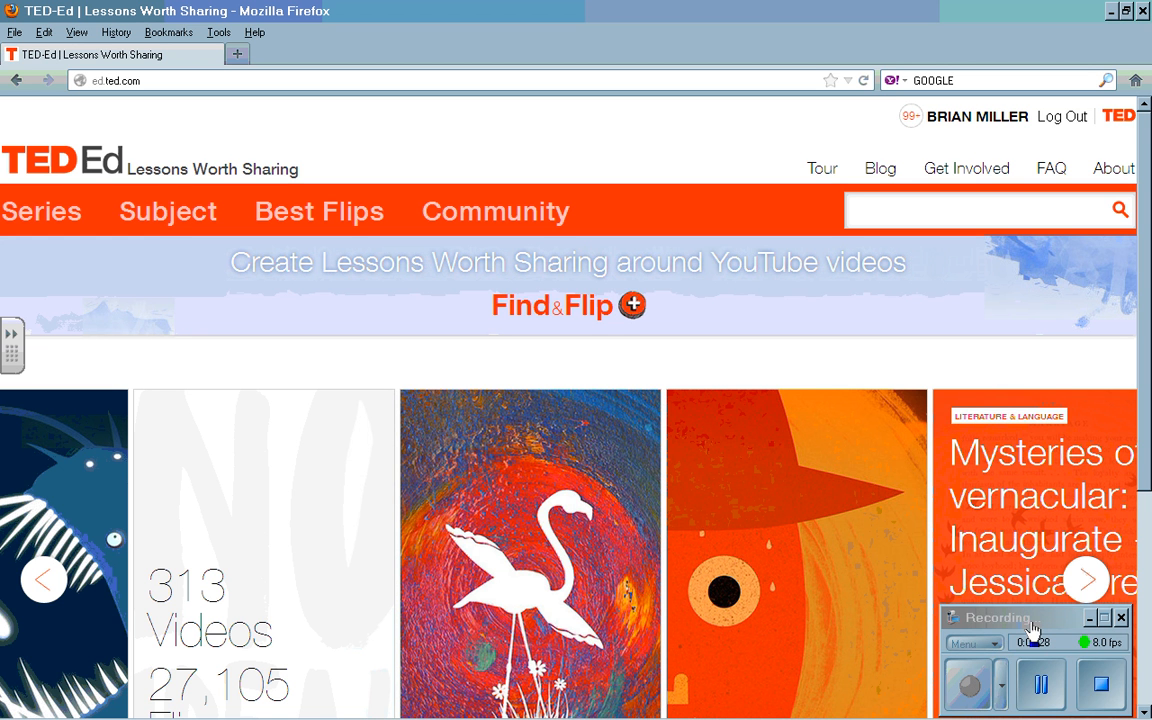
drag(1035, 617, 1038, 696)
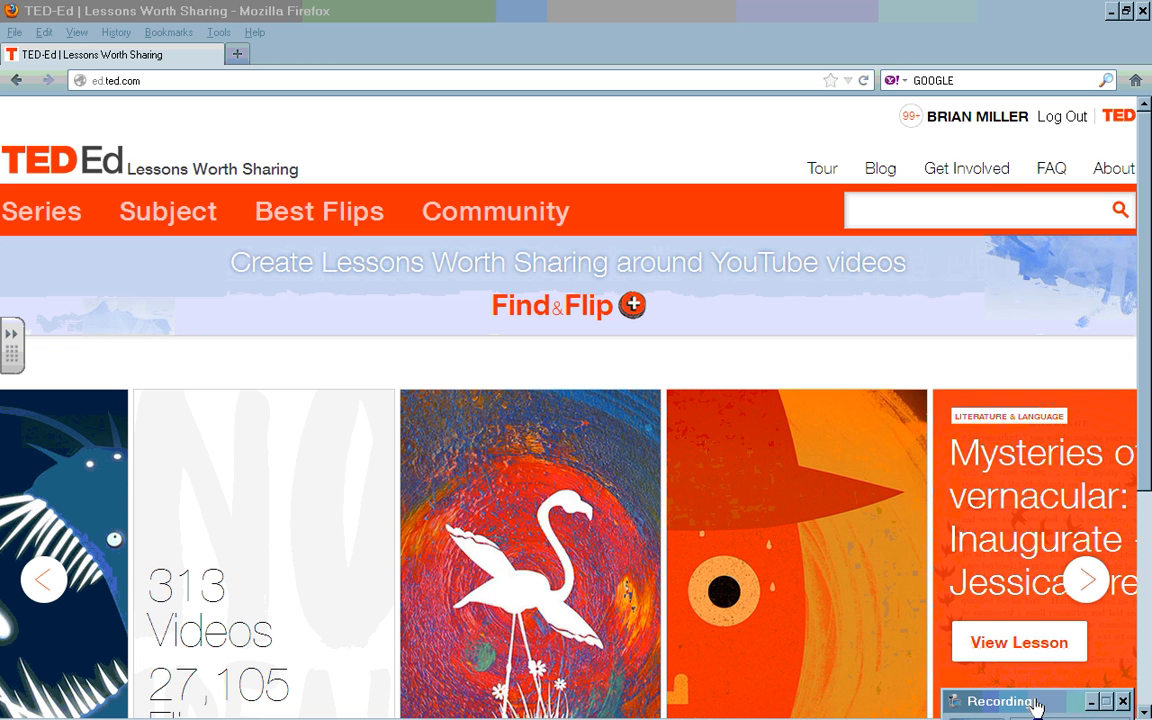
mouse_move(507, 523)
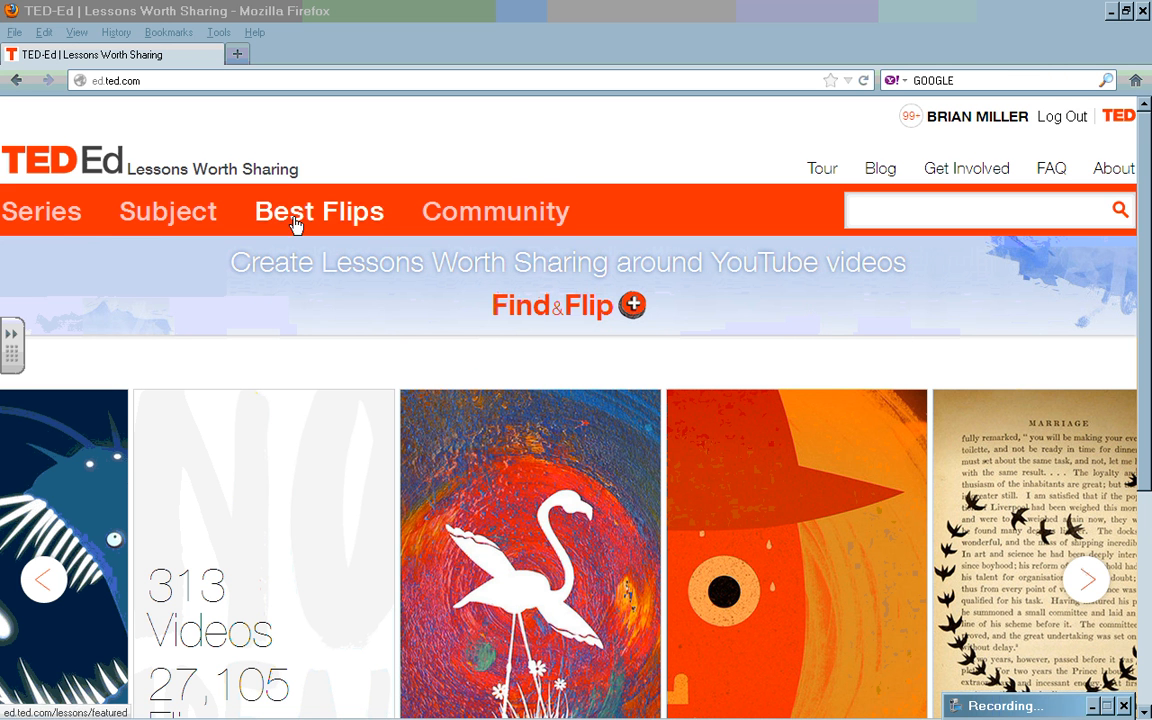
Step: Expand the Math in Real Life tile from the Series list and scroll through its lessons
click(55, 216)
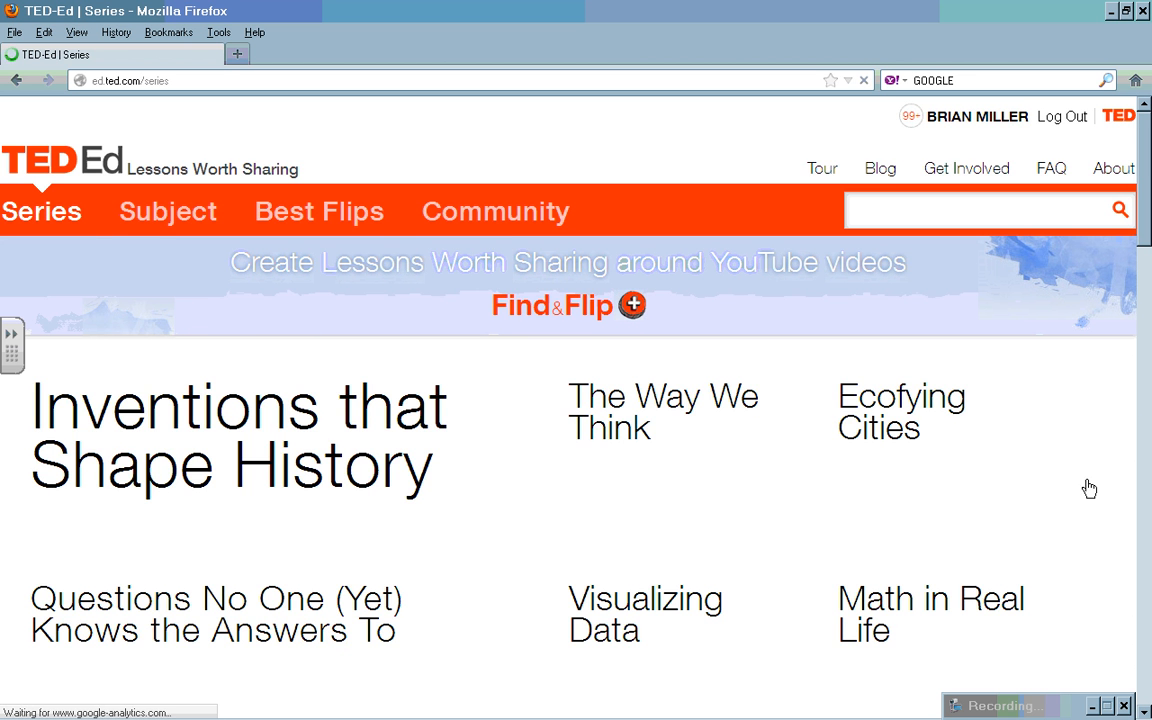
scroll(1030, 230, down, 5)
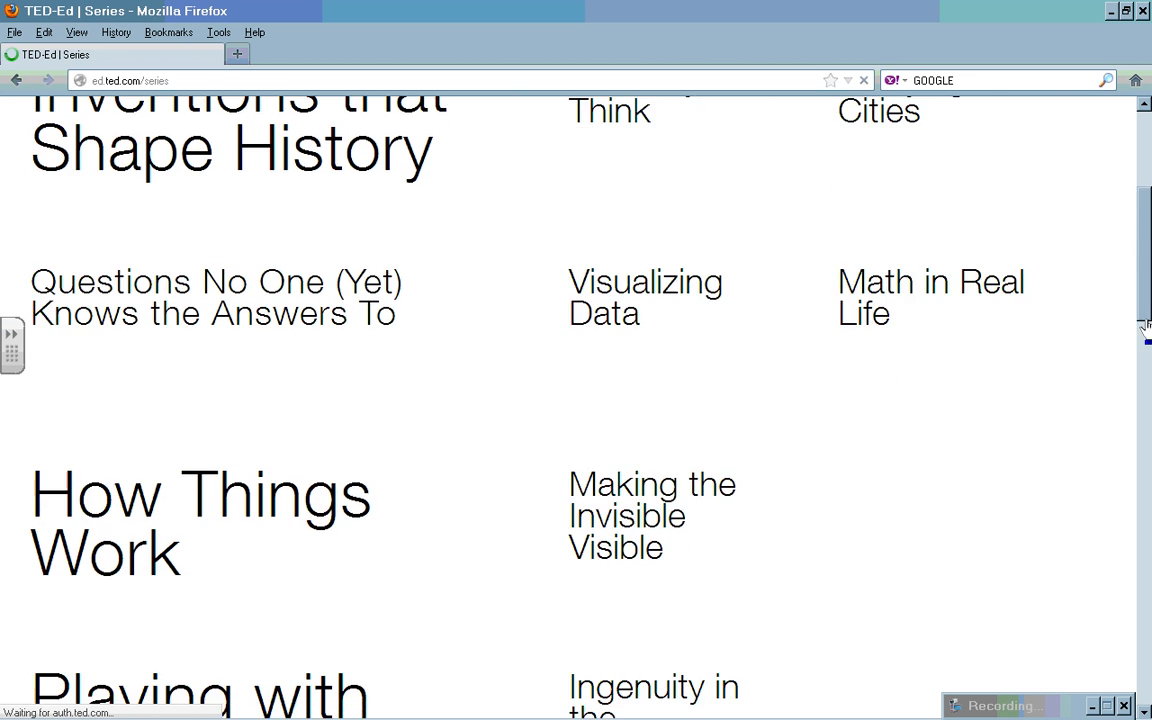
scroll(1147, 328, down, 3)
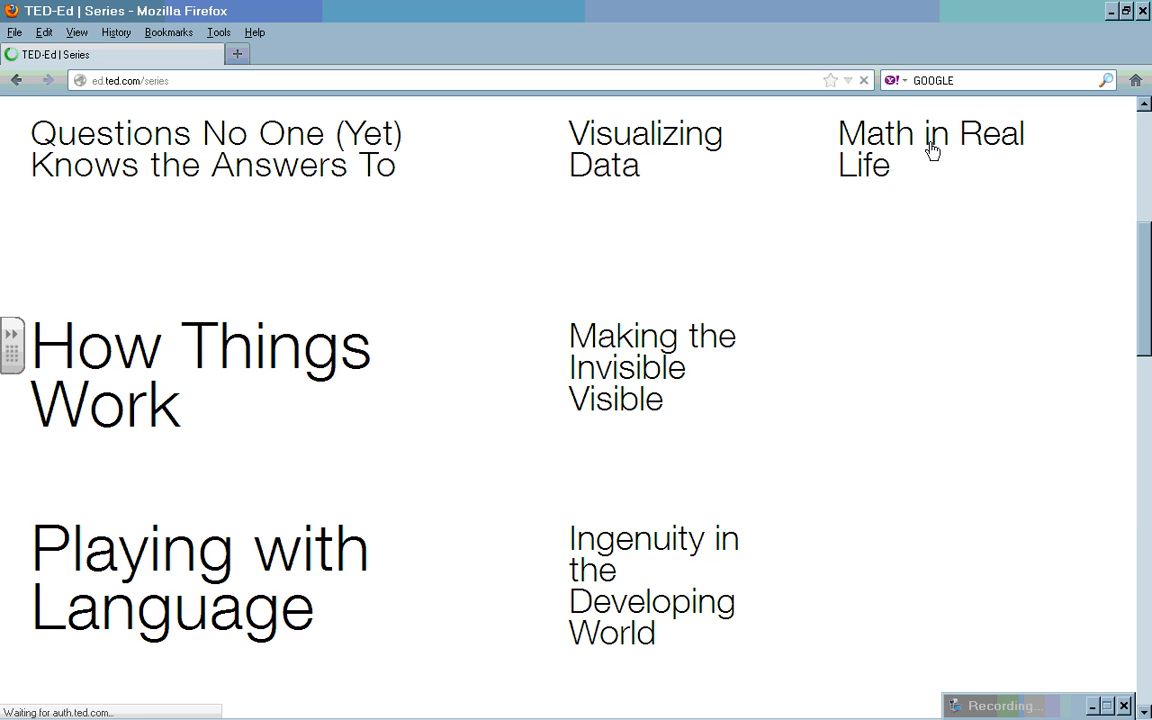
scroll(837, 209, up, 8)
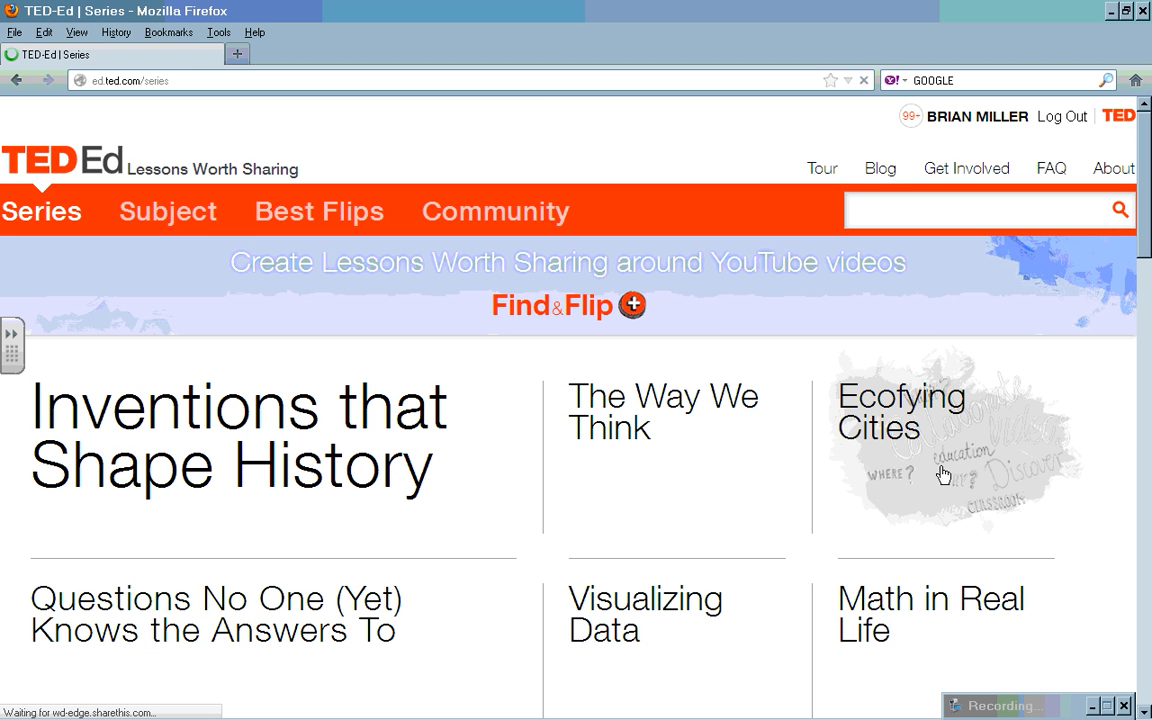
click(928, 608)
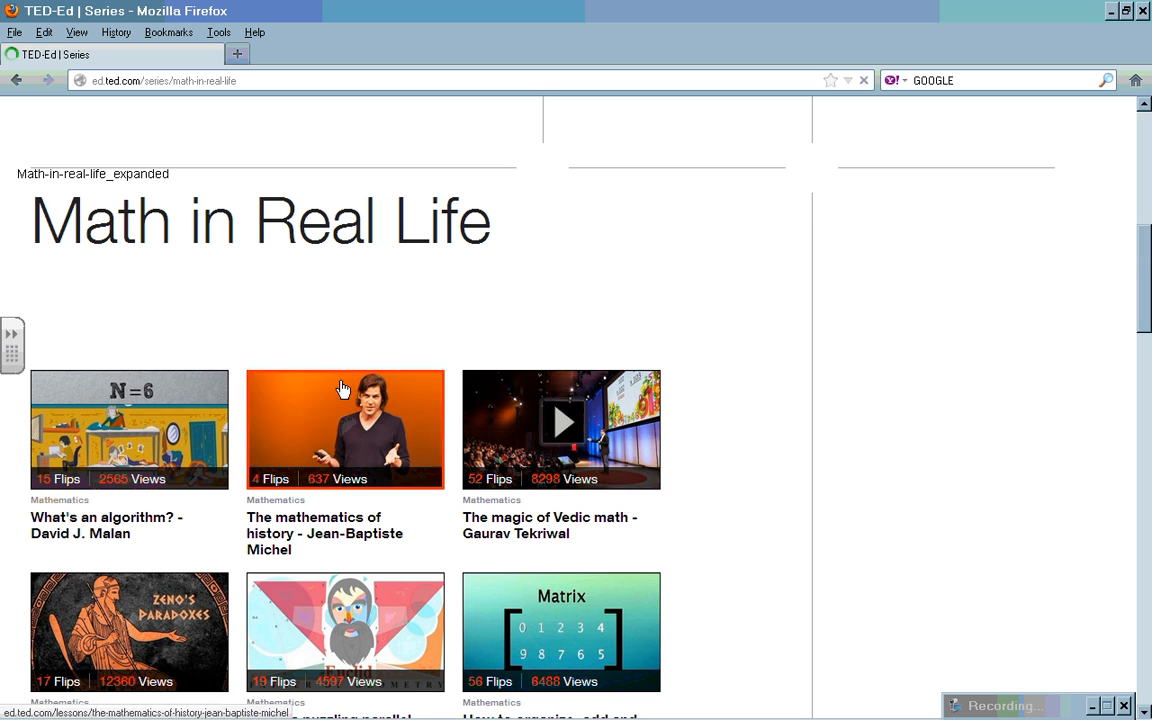
drag(1143, 284, 1141, 328)
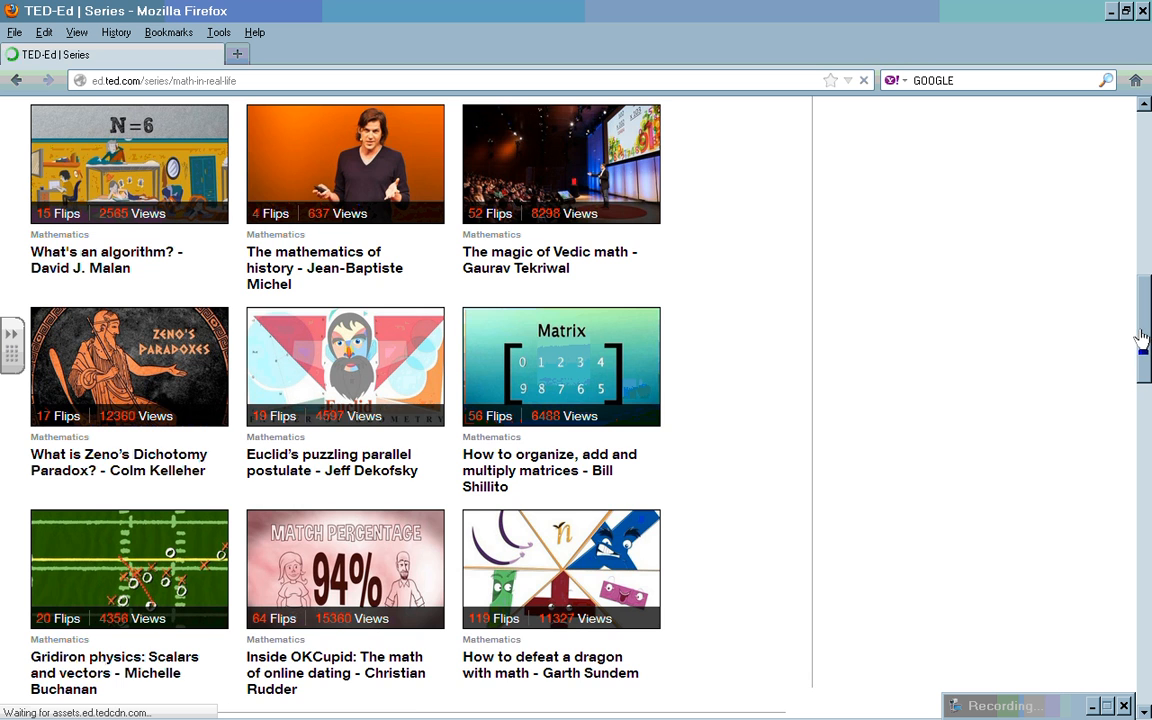
drag(1143, 338, 1128, 180)
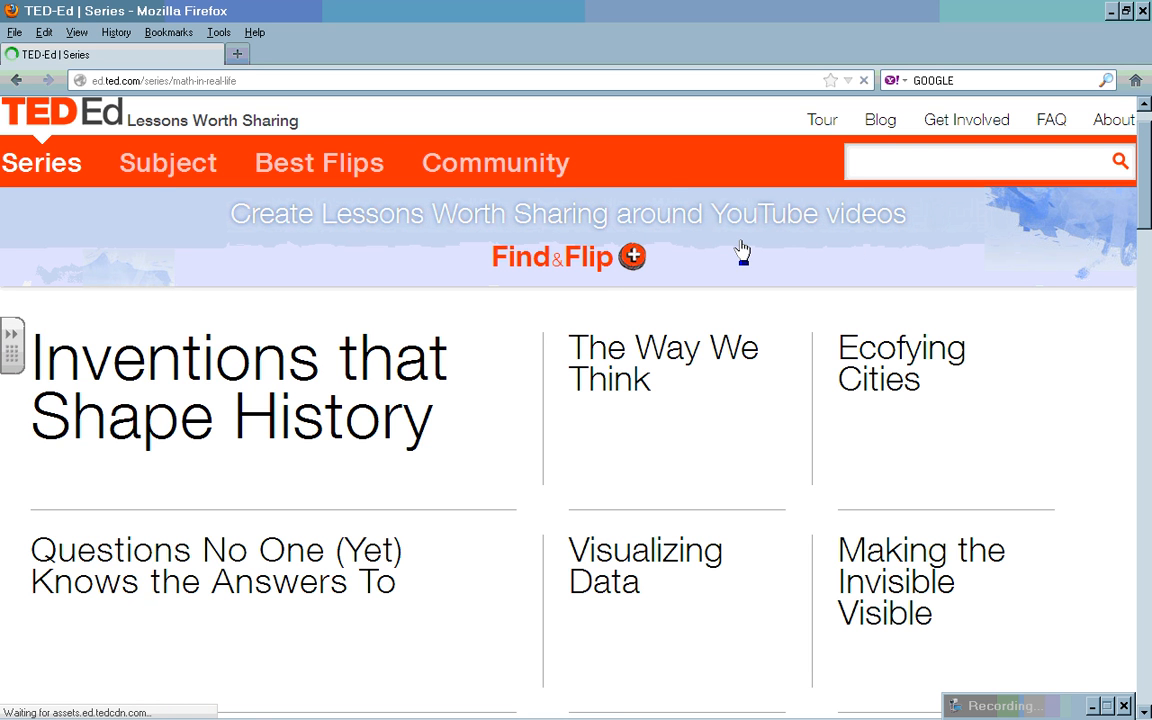
Step: Filter the Subject lessons to Social Studies and scroll through them
click(167, 170)
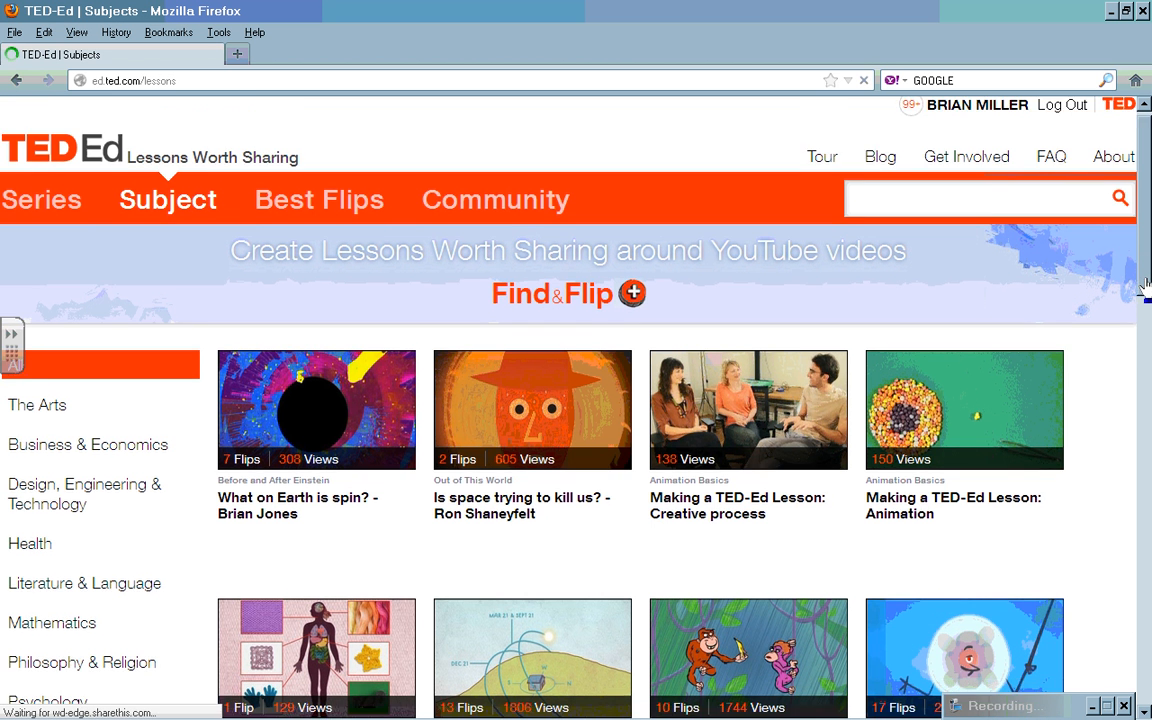
drag(1145, 290, 1144, 358)
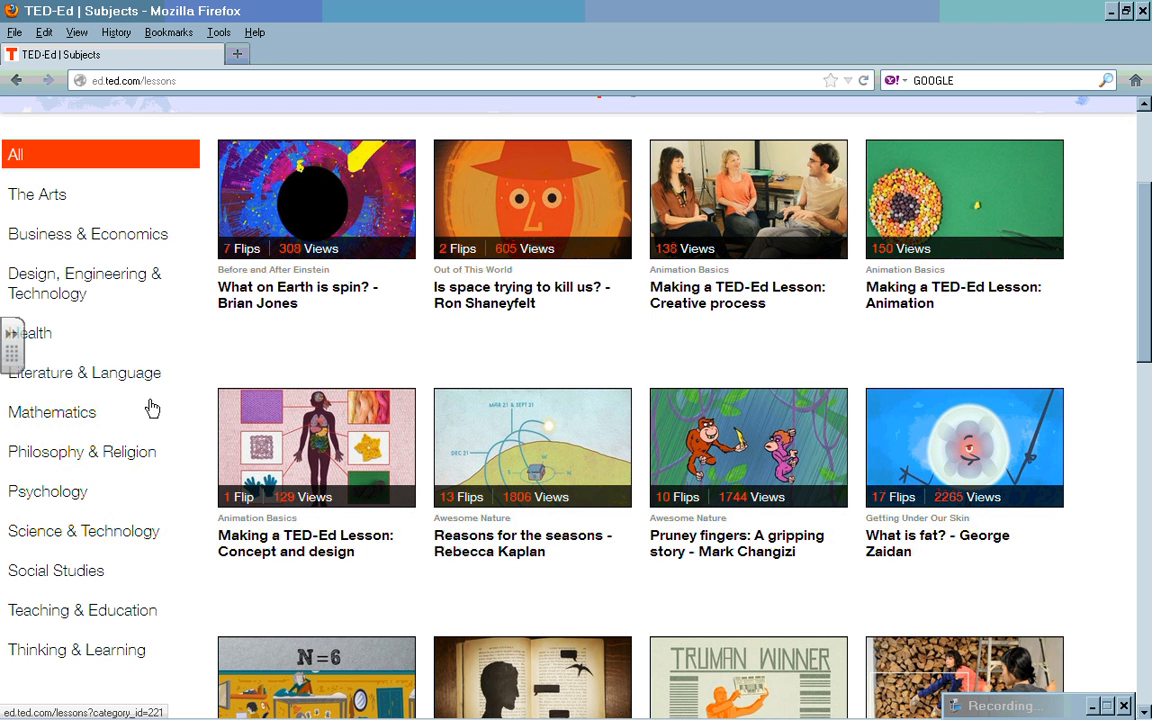
click(90, 578)
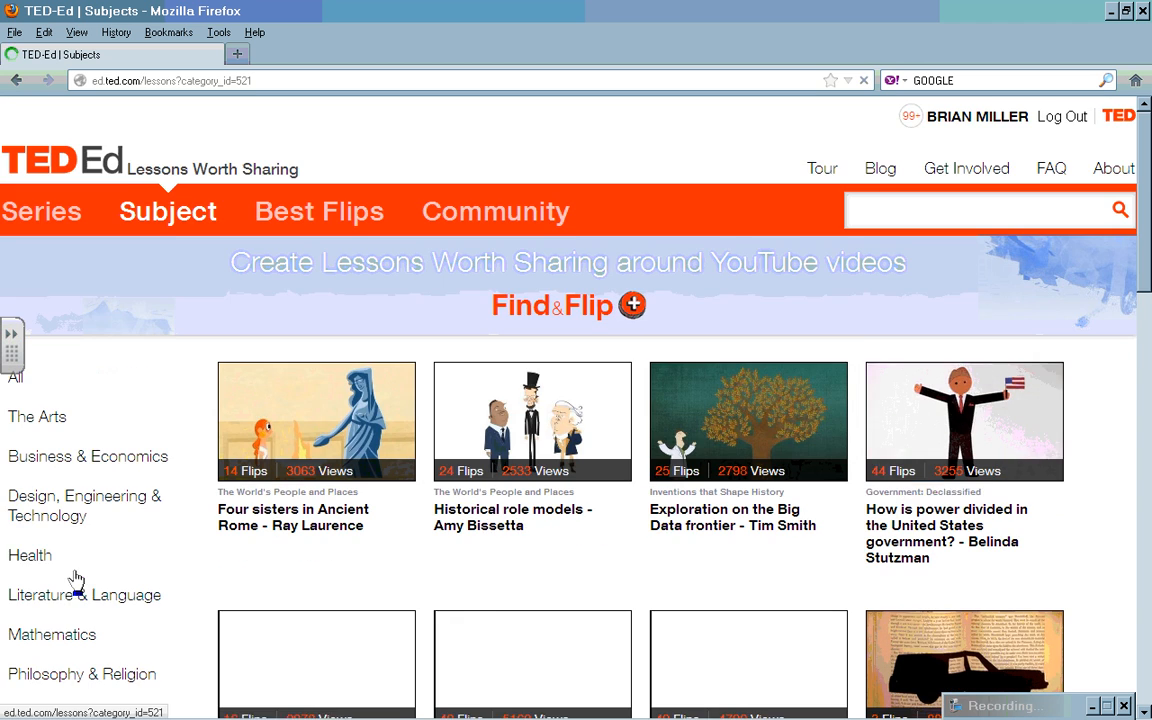
mouse_move(1147, 290)
mouse_down()
mouse_move(1121, 571)
mouse_move(1131, 278)
mouse_up()
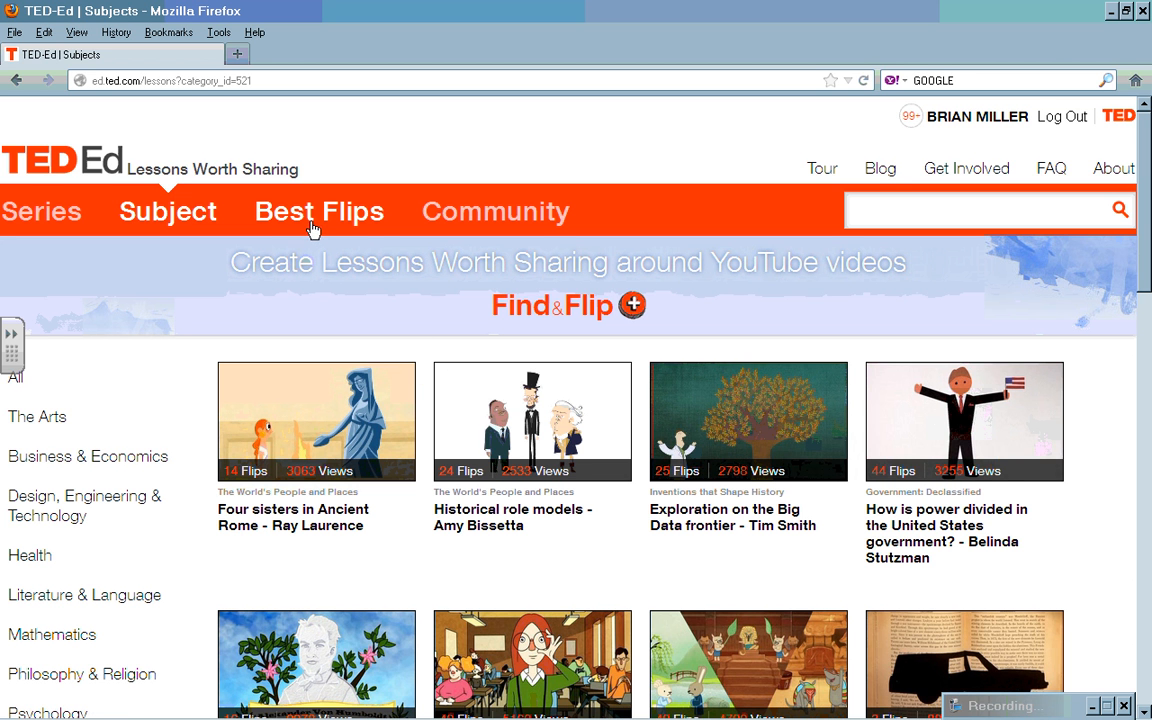
Step: Bring up the Best Flips collection of user-created lessons
click(362, 215)
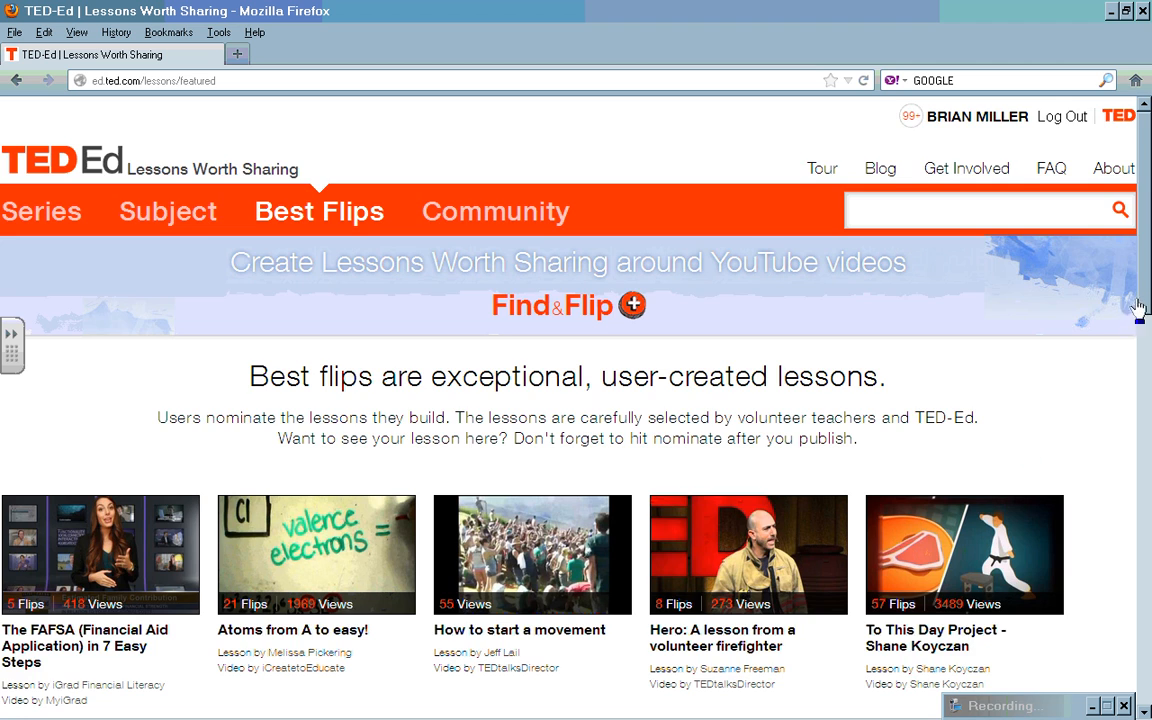
drag(1145, 305, 1145, 368)
drag(1138, 388, 1133, 282)
Step: Delete the Periodic Table lesson card from your account's lessons and confirm with OK
click(984, 119)
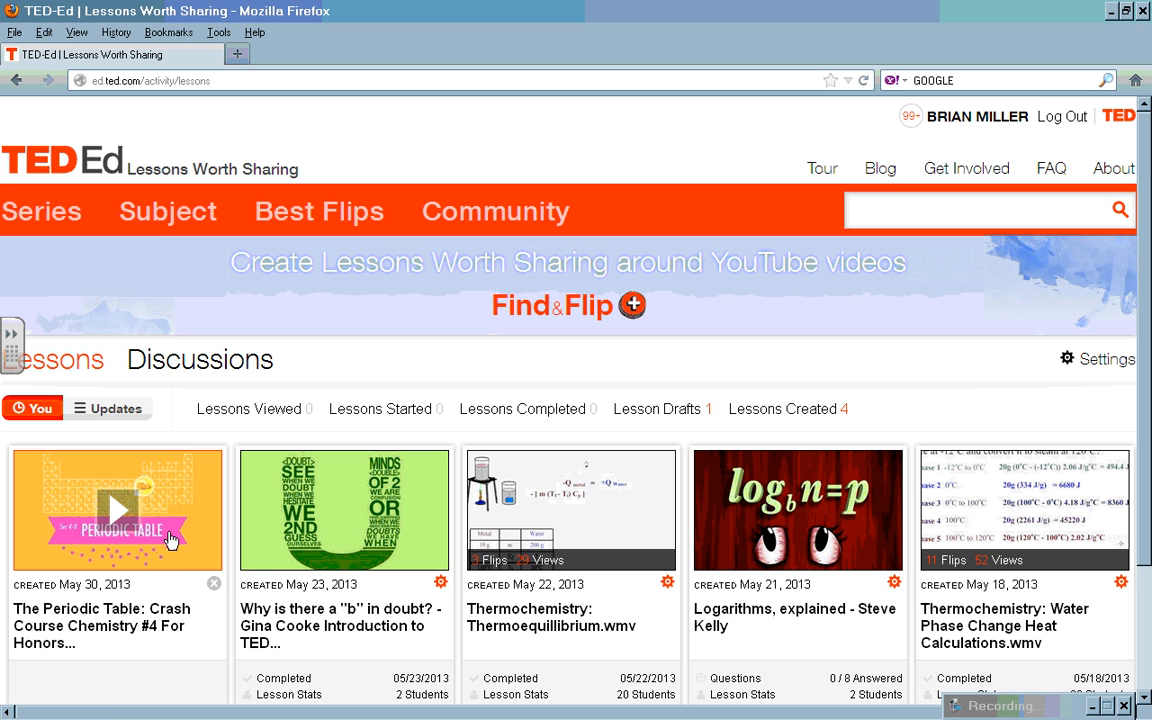
click(214, 585)
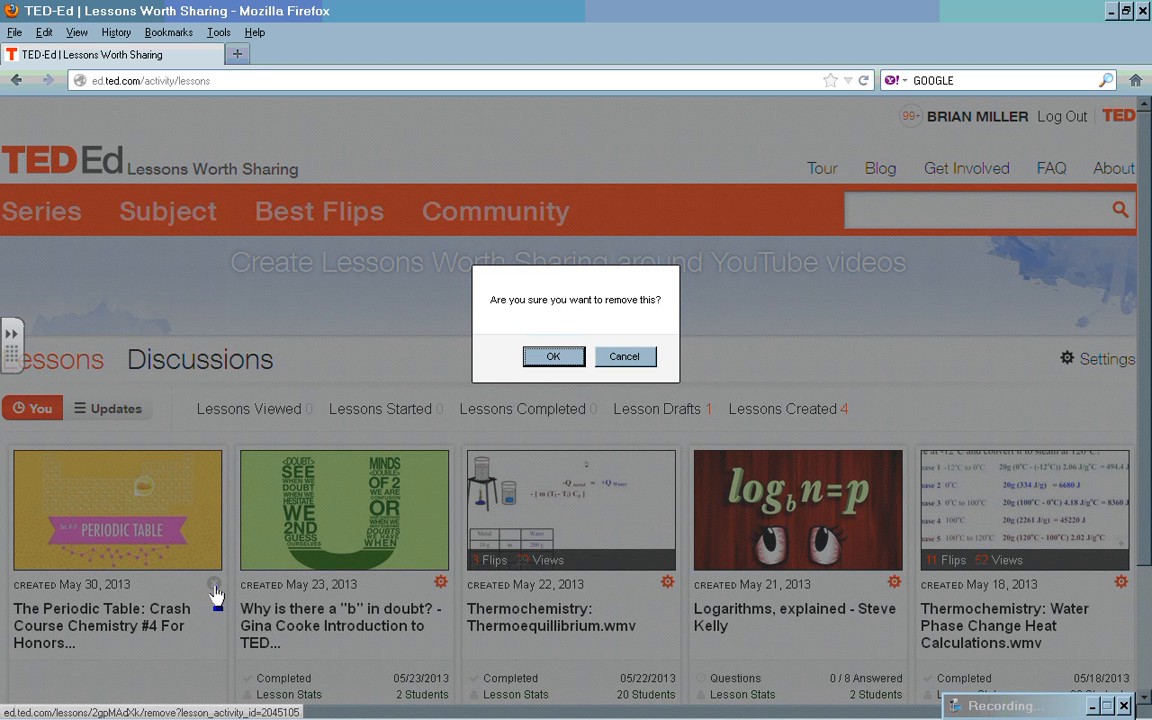
click(553, 357)
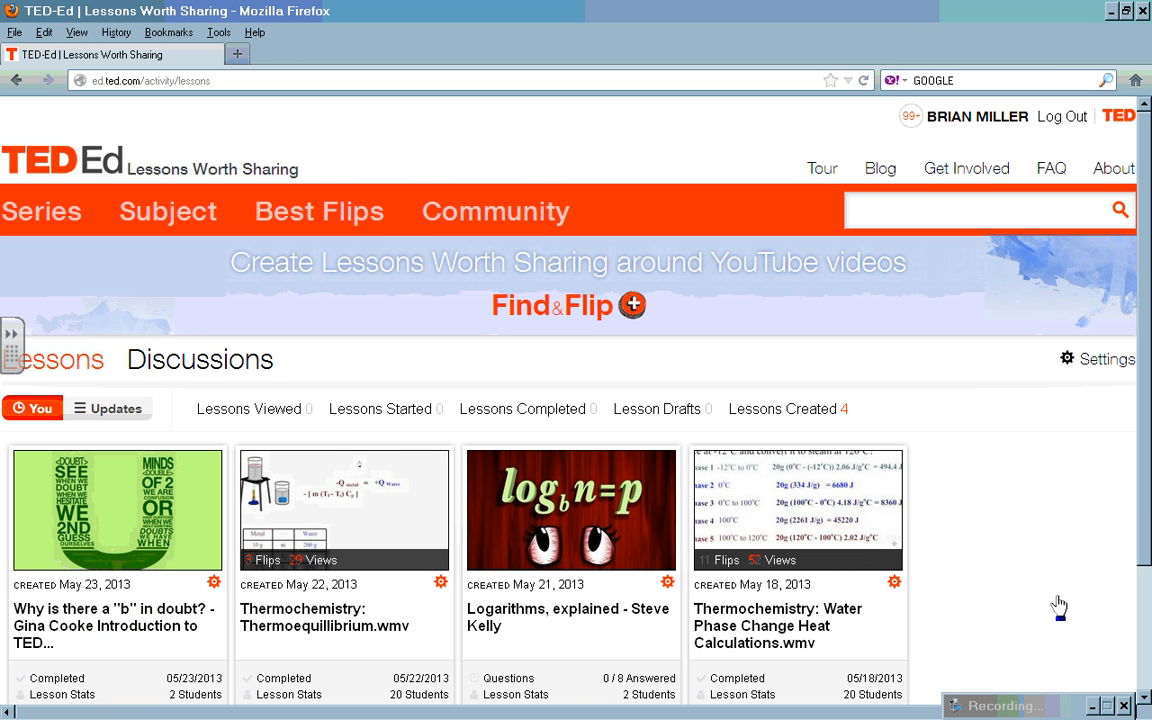
drag(1148, 500, 1140, 581)
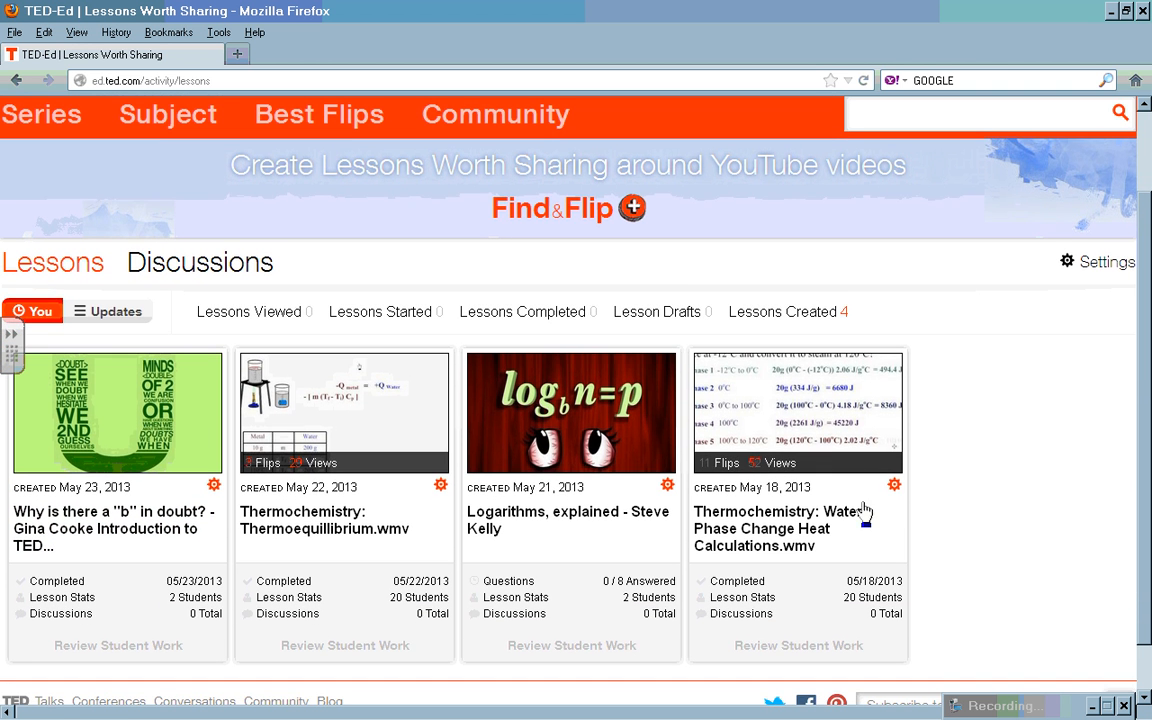
Step: Open the Thermochemistry: Water Phase Change Heat Calculations lesson and scroll to its video panel
click(803, 421)
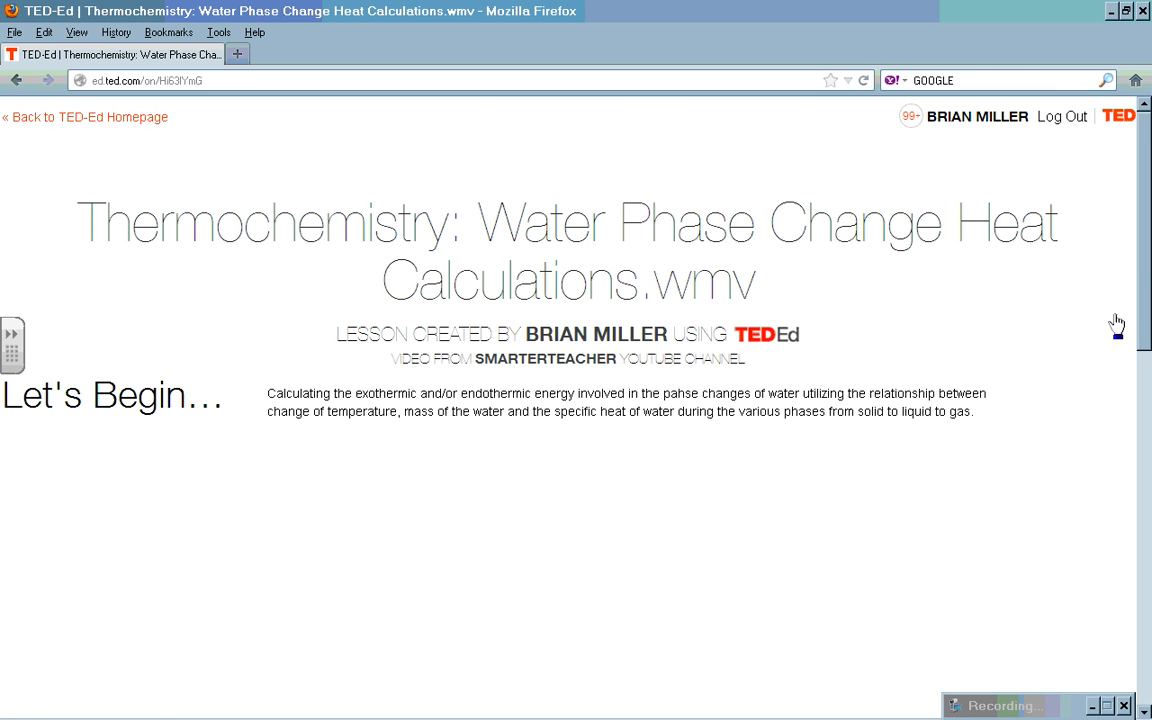
drag(1141, 318, 1083, 617)
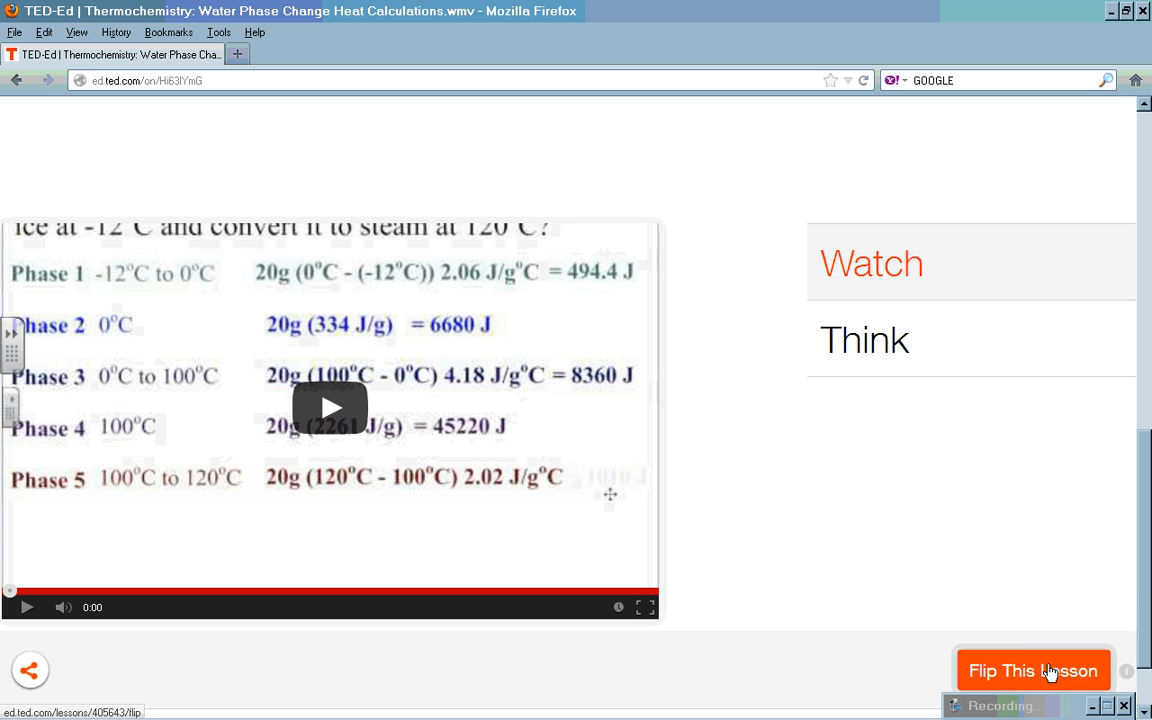
scroll(1141, 580, up, 1)
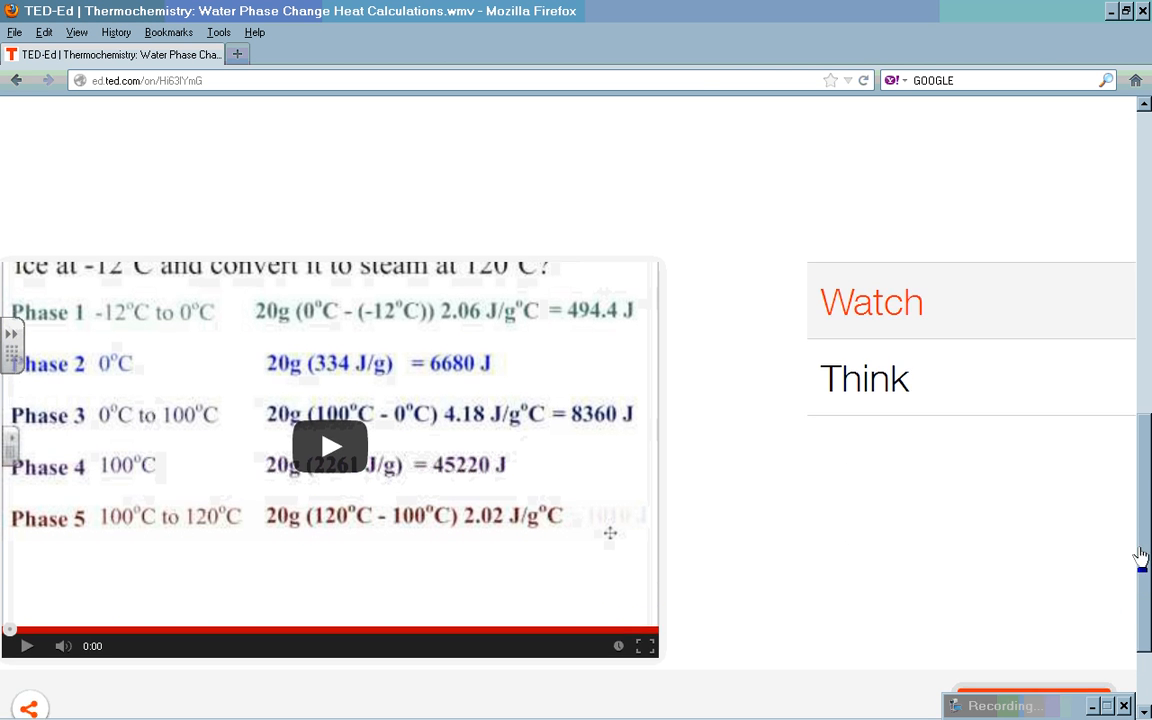
drag(1141, 557, 1111, 558)
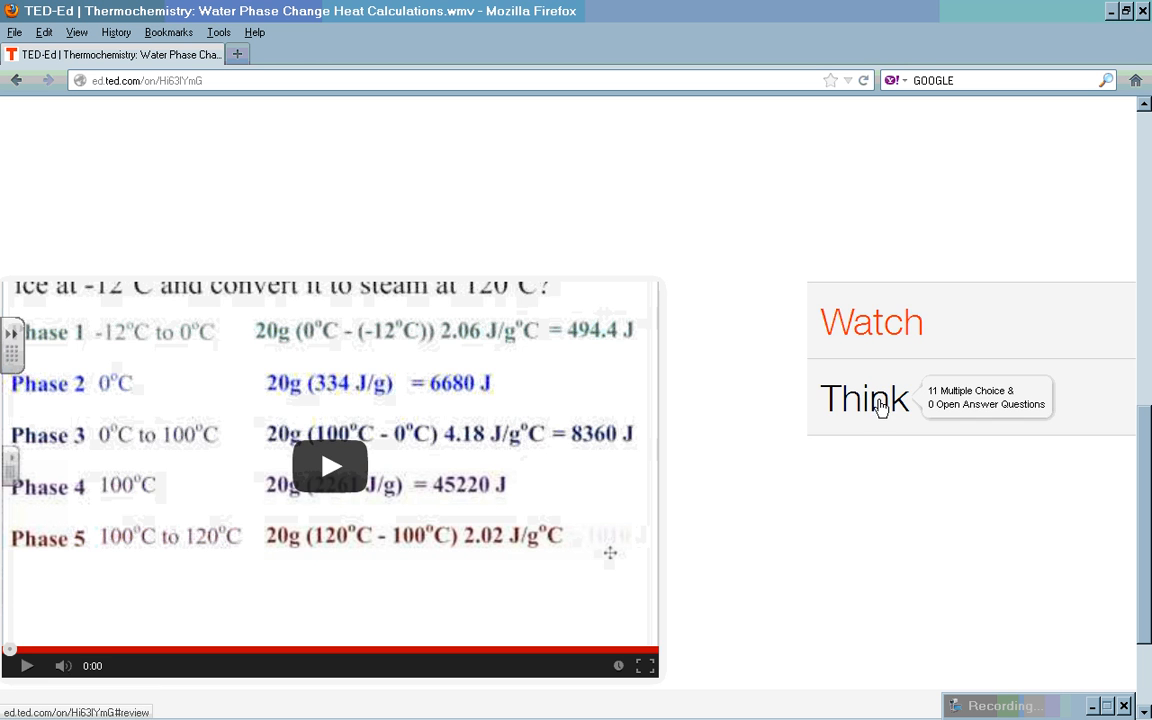
Step: Open the lesson's Think questions and step through questions 2 to 8
click(880, 405)
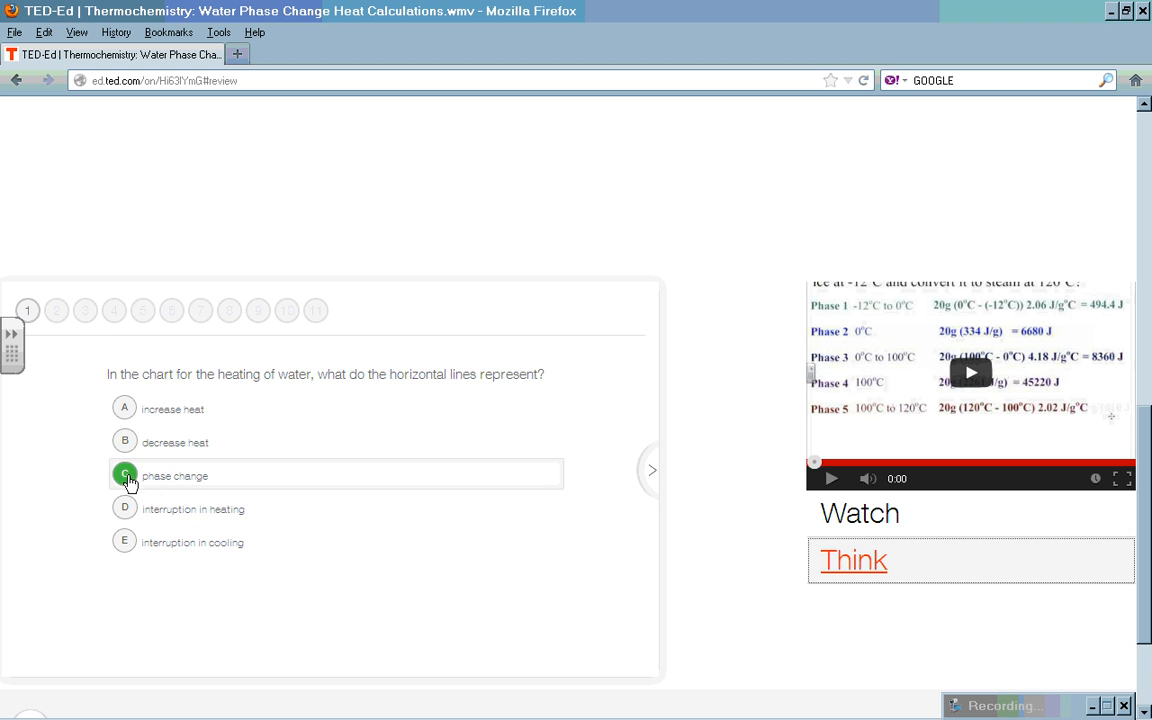
click(58, 313)
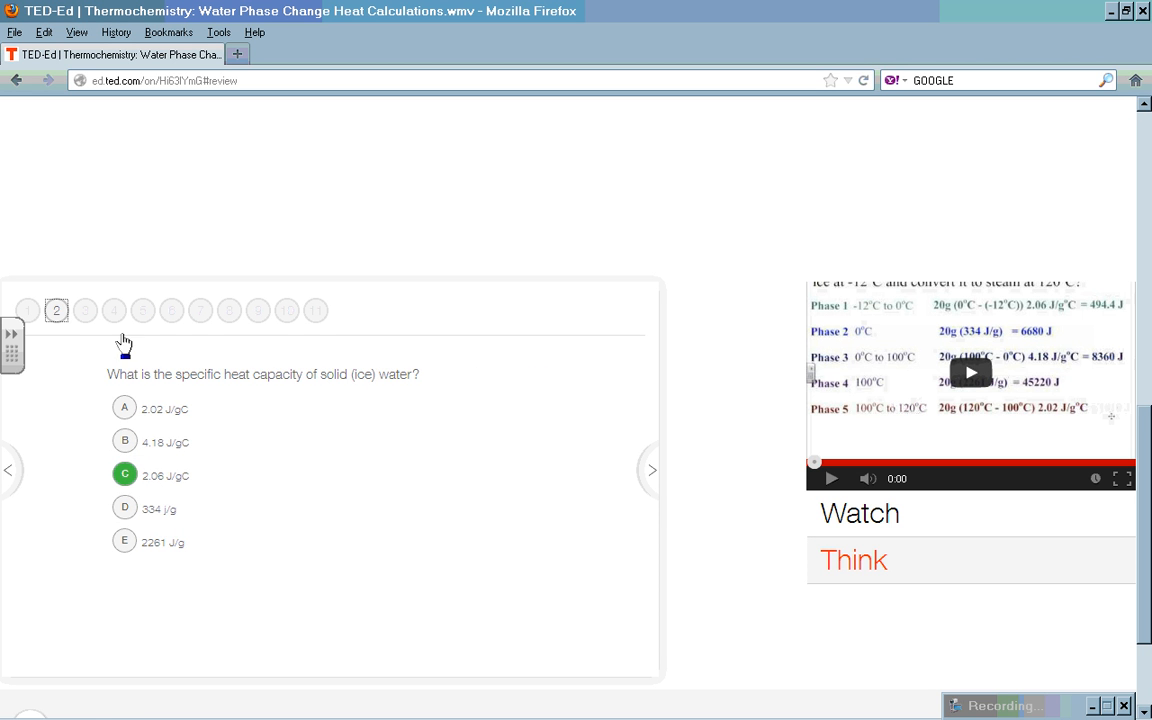
click(87, 314)
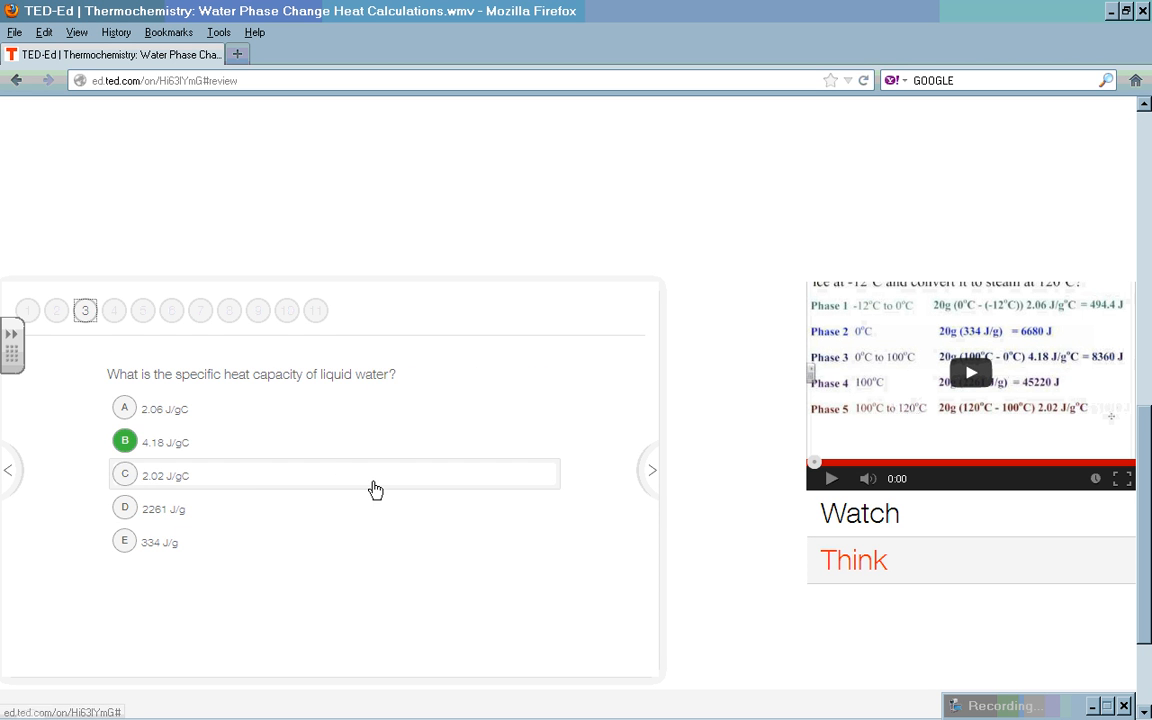
click(116, 318)
click(146, 313)
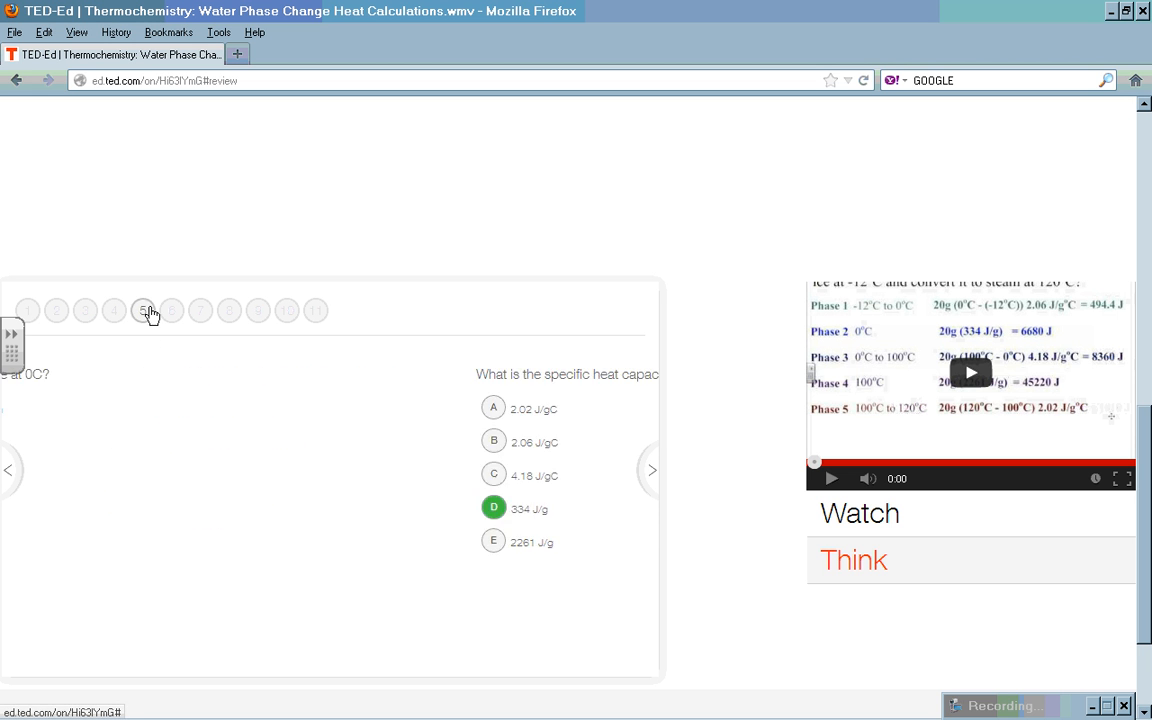
click(172, 314)
click(201, 315)
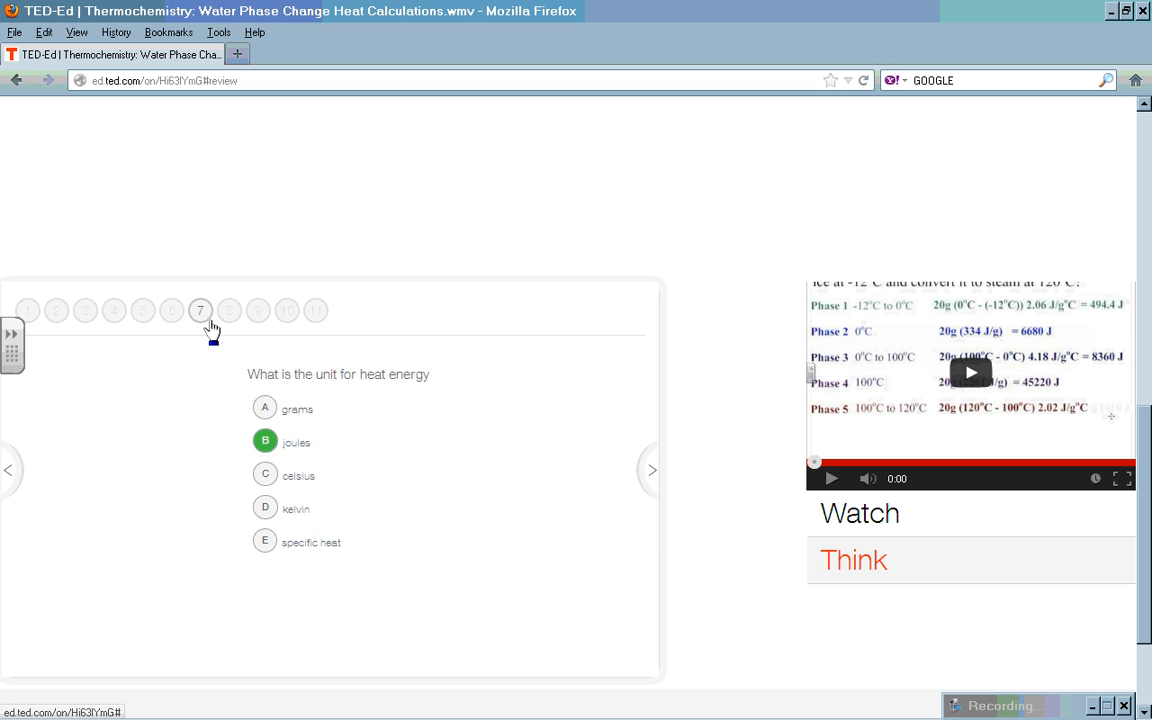
click(229, 311)
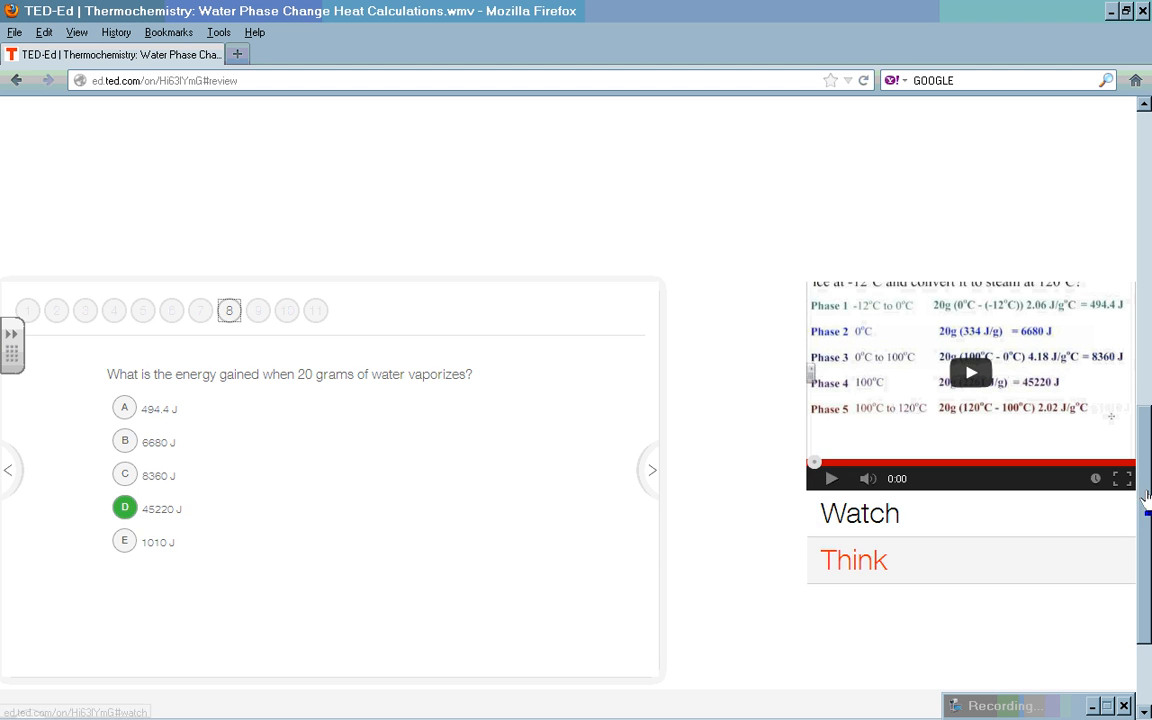
Step: Go back to the account's created-lessons dashboard and scroll down it
drag(1142, 492, 1134, 193)
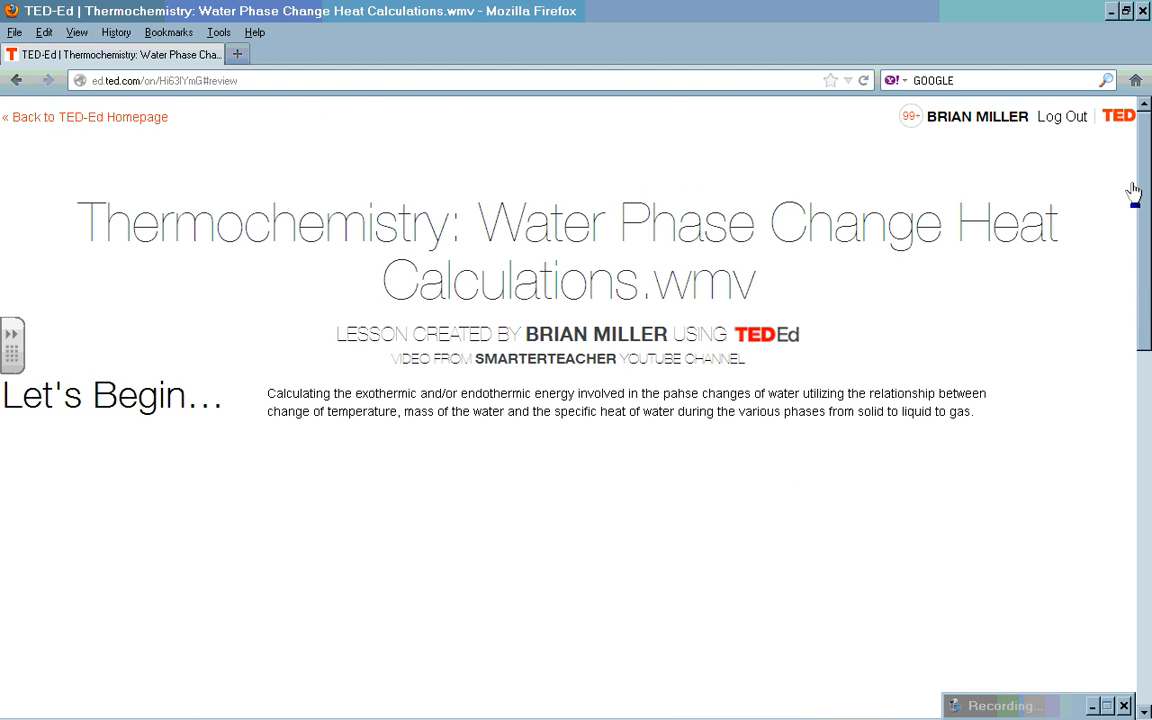
click(985, 120)
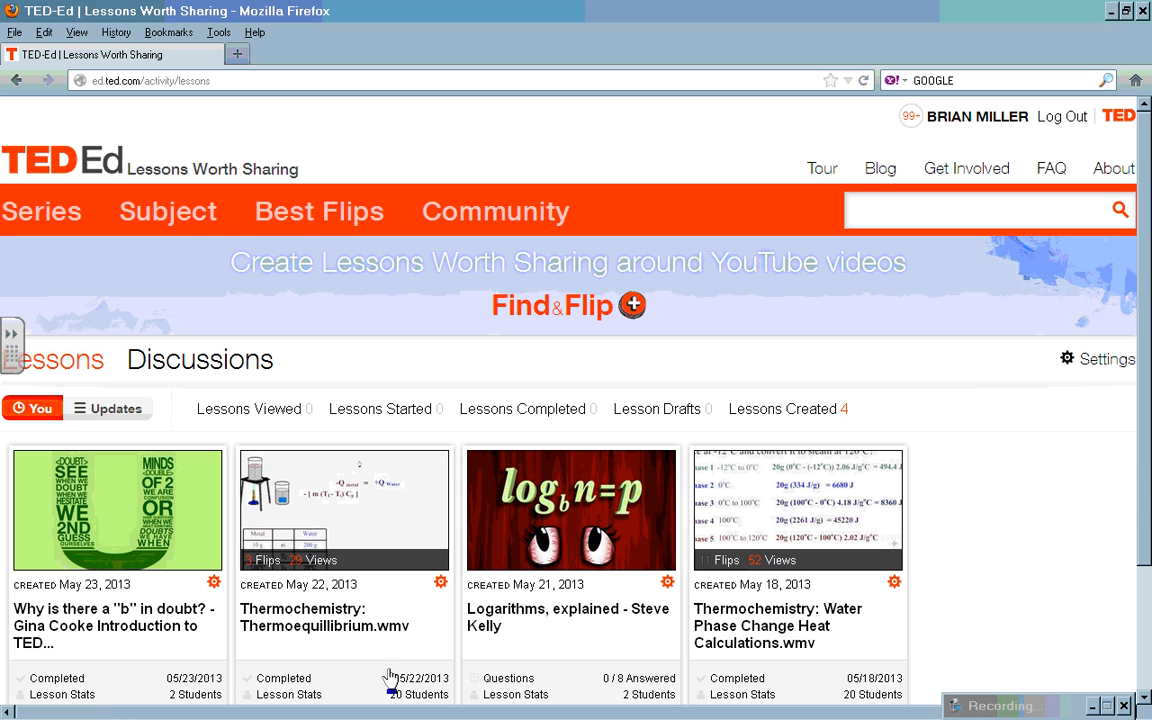
scroll(1030, 445, down, 3)
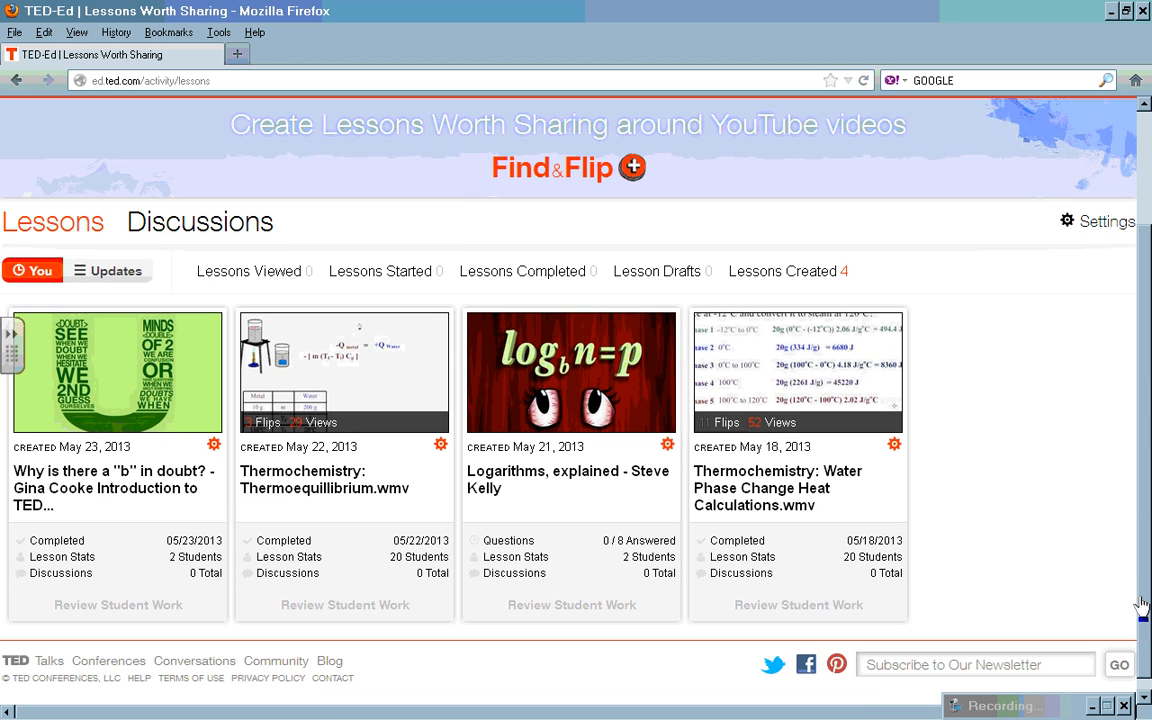
Step: Open the Thermoequillibrium lesson's '20 Students' stats and scroll the Active Students table
click(417, 557)
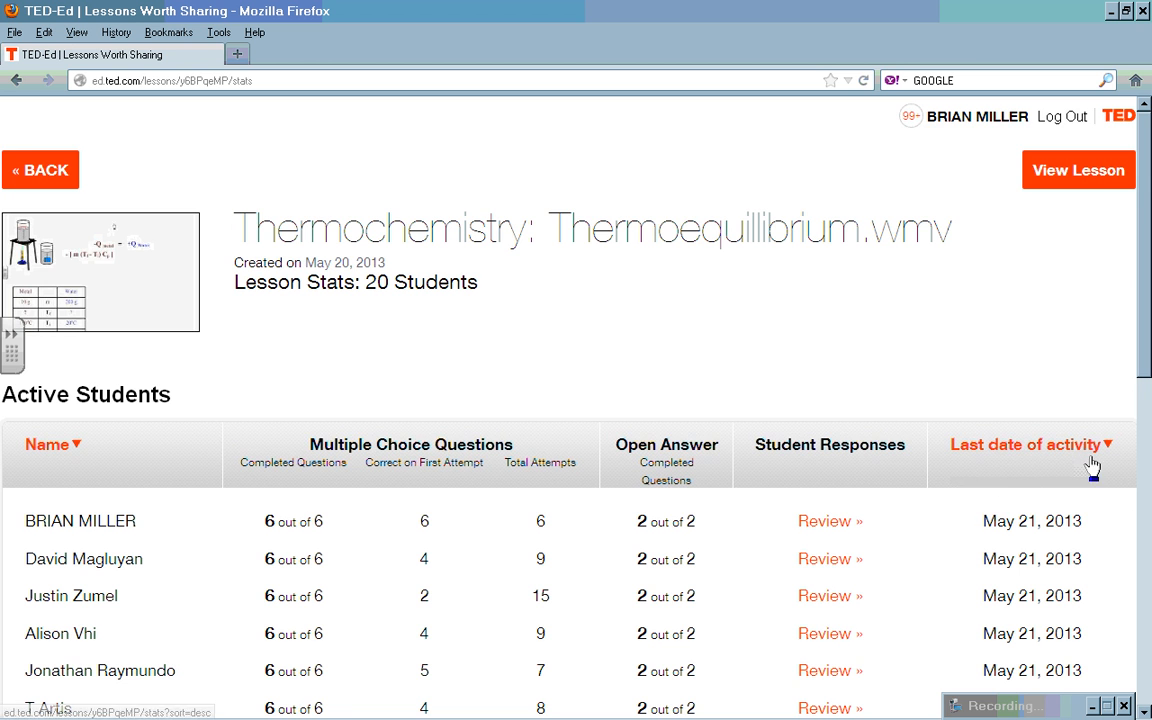
drag(1145, 368, 1140, 514)
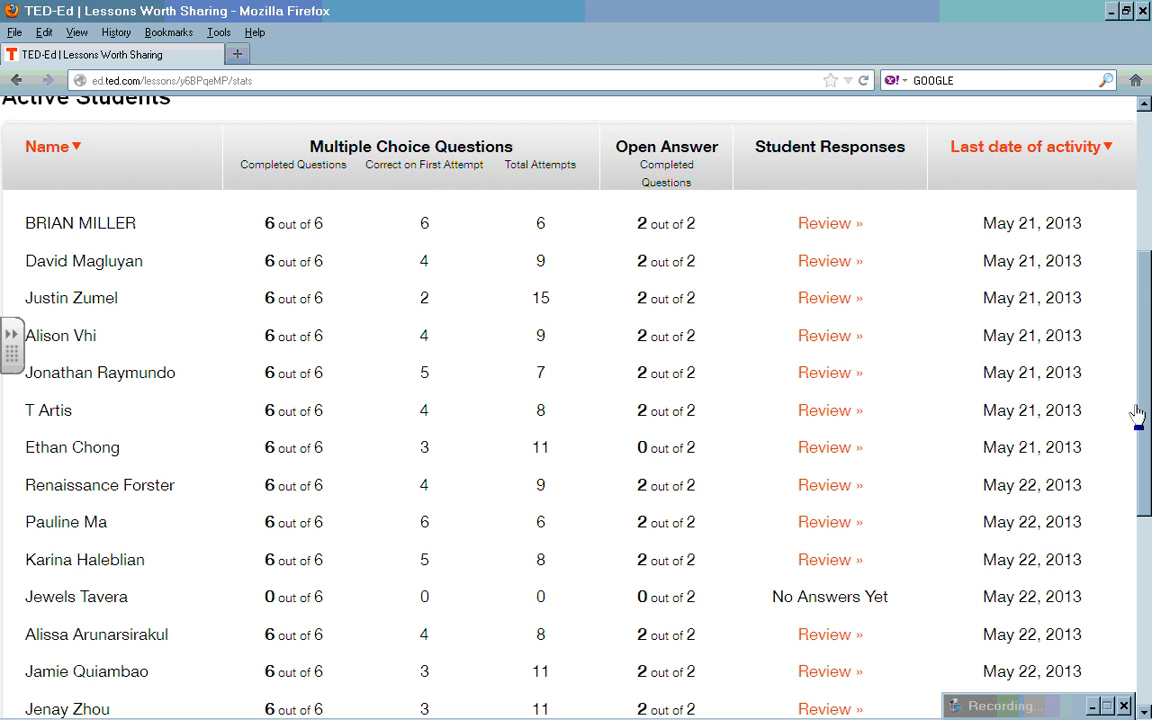
drag(1144, 414, 1143, 583)
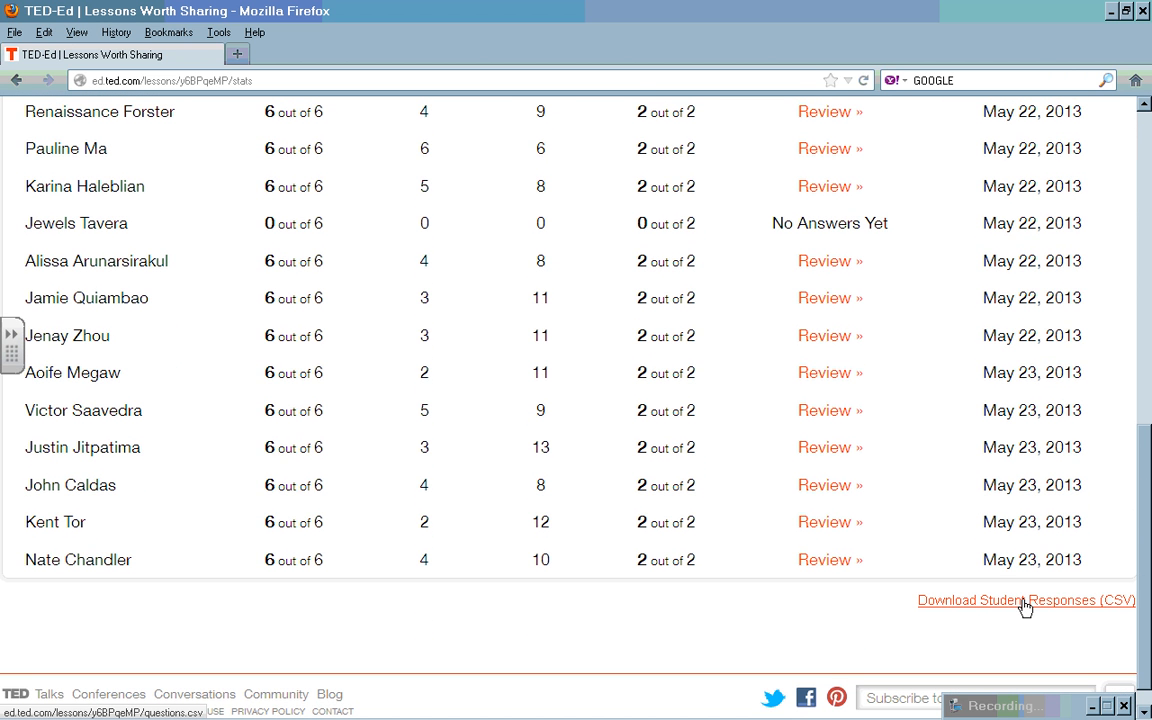
Step: Download the Student Responses CSV and open it in Excel from Downloads
click(1025, 602)
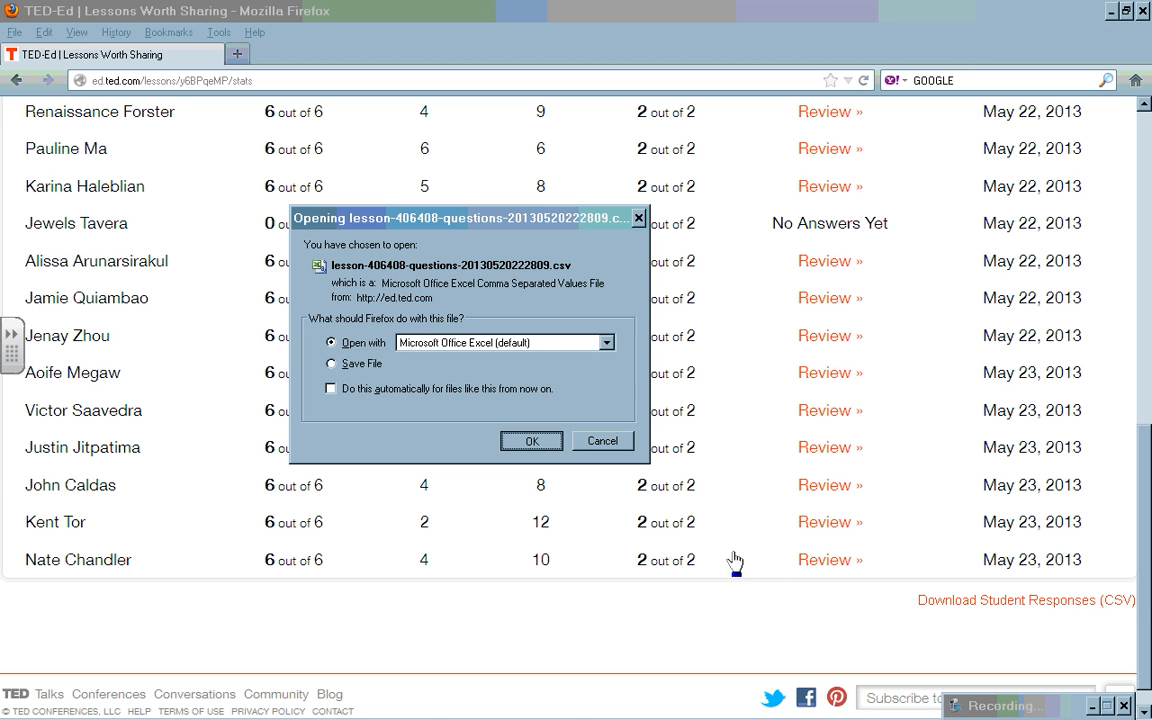
key(Return)
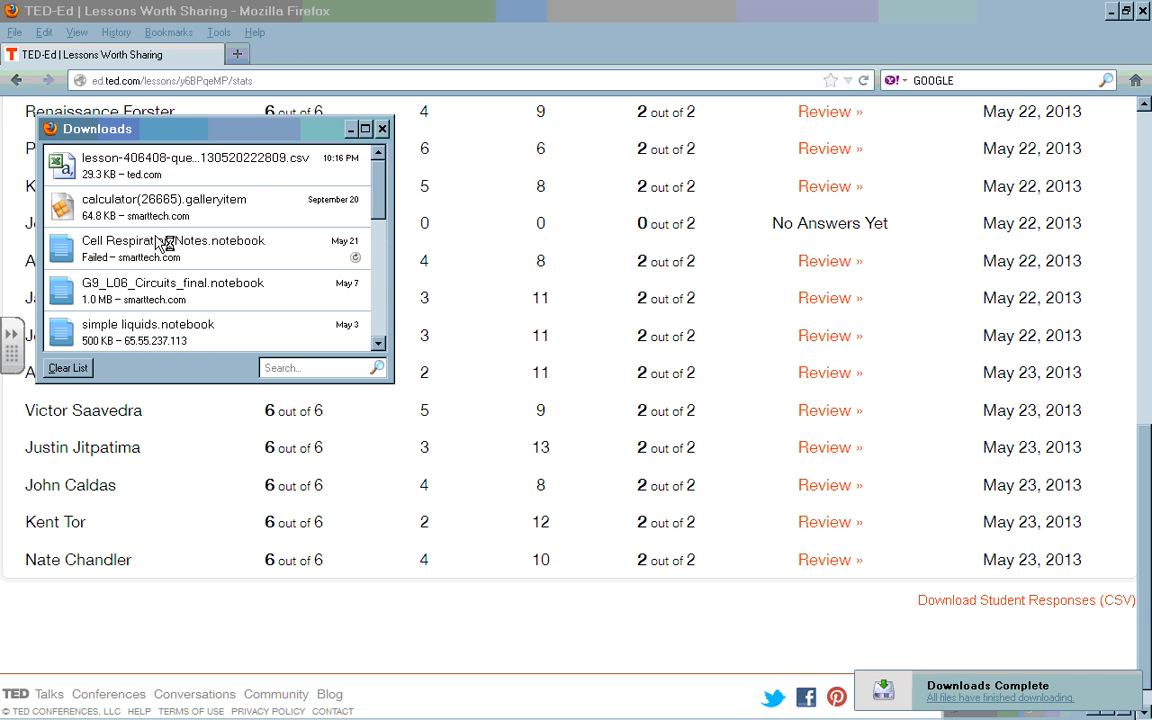
click(134, 160)
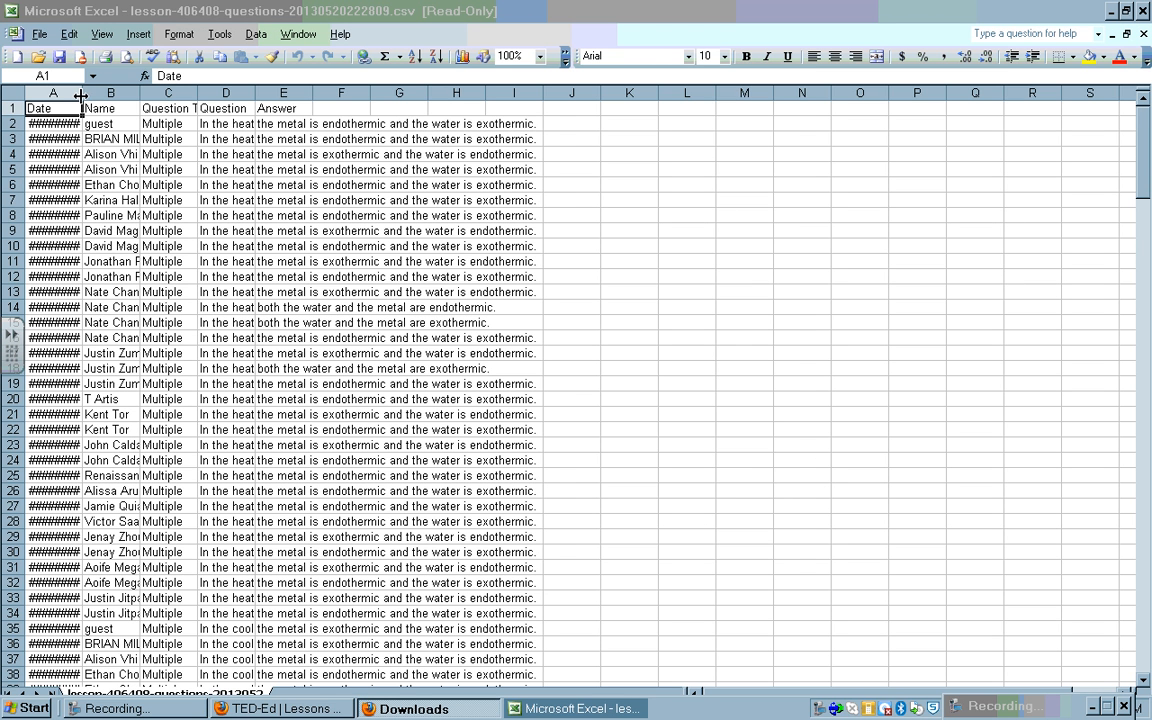
Step: Widen column A to show dates, scroll through the answer rows, and close Excel
drag(81, 94, 574, 94)
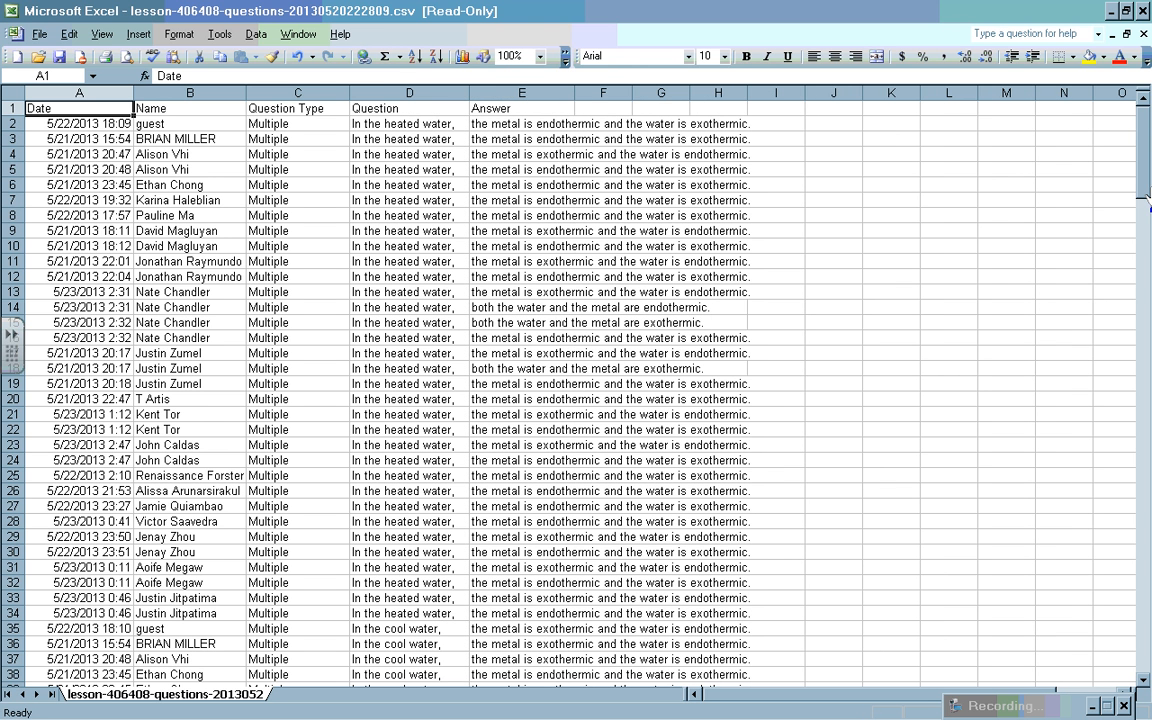
drag(1147, 197, 1139, 345)
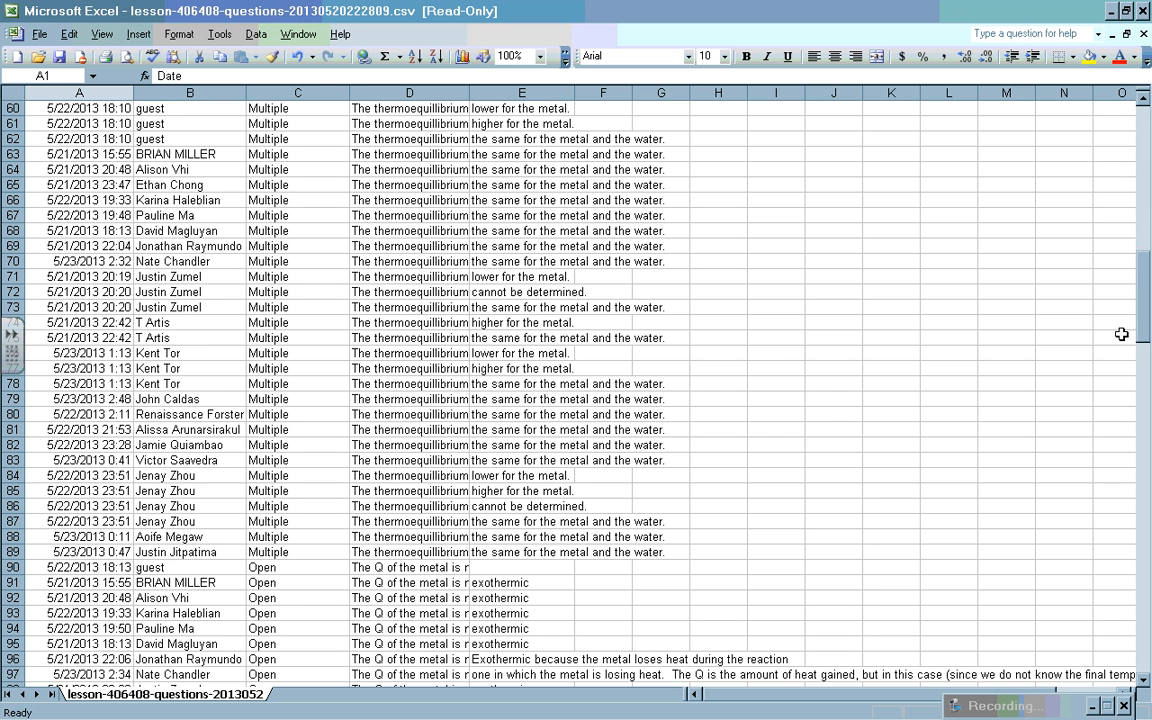
drag(1140, 340, 1140, 386)
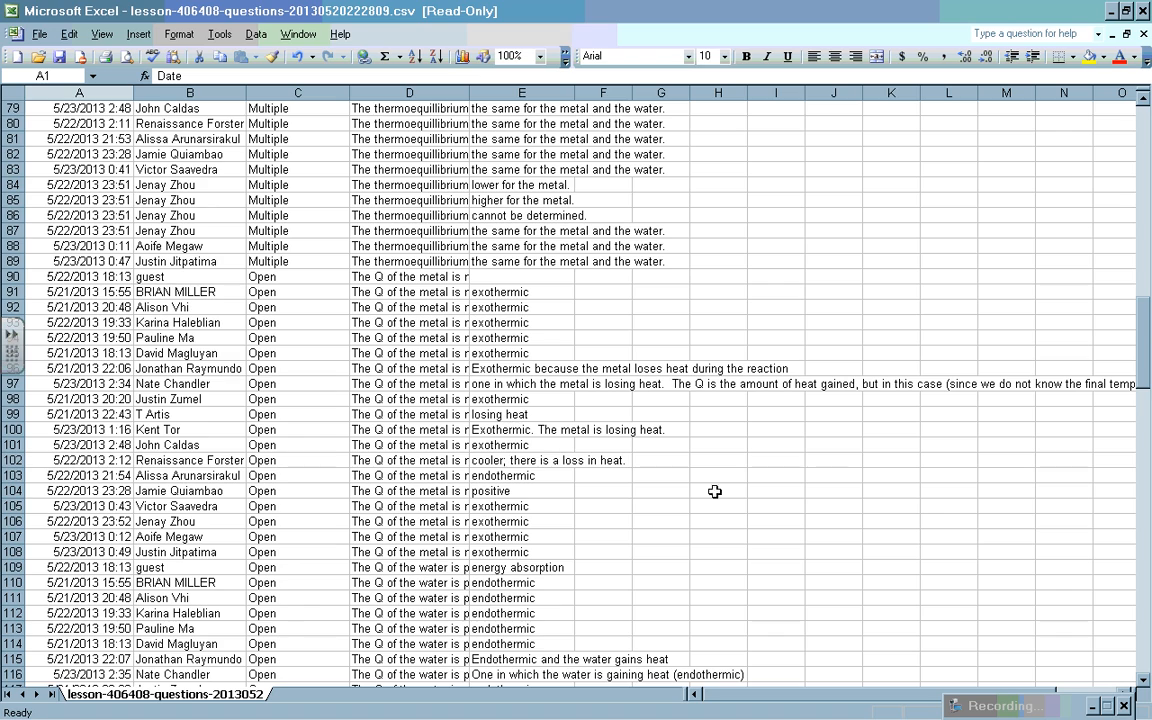
drag(1146, 377, 1108, 137)
click(1143, 11)
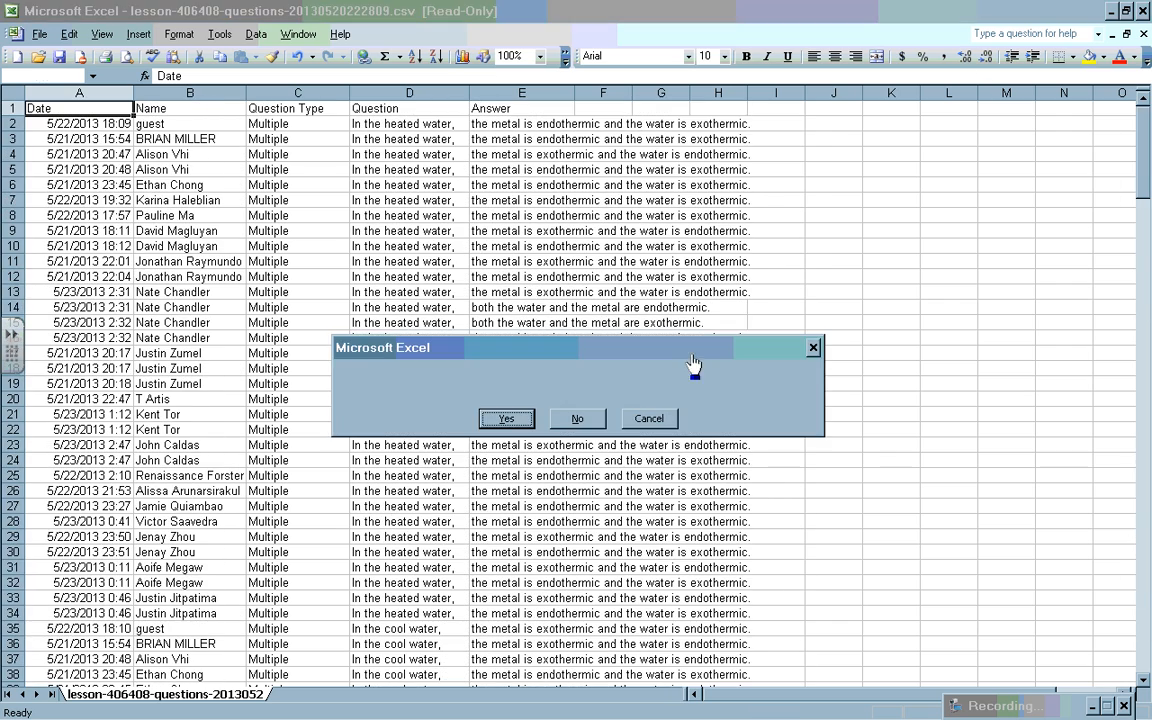
Step: Discard spreadsheet changes, put away Downloads, and return to the Lessons dashboard
click(579, 422)
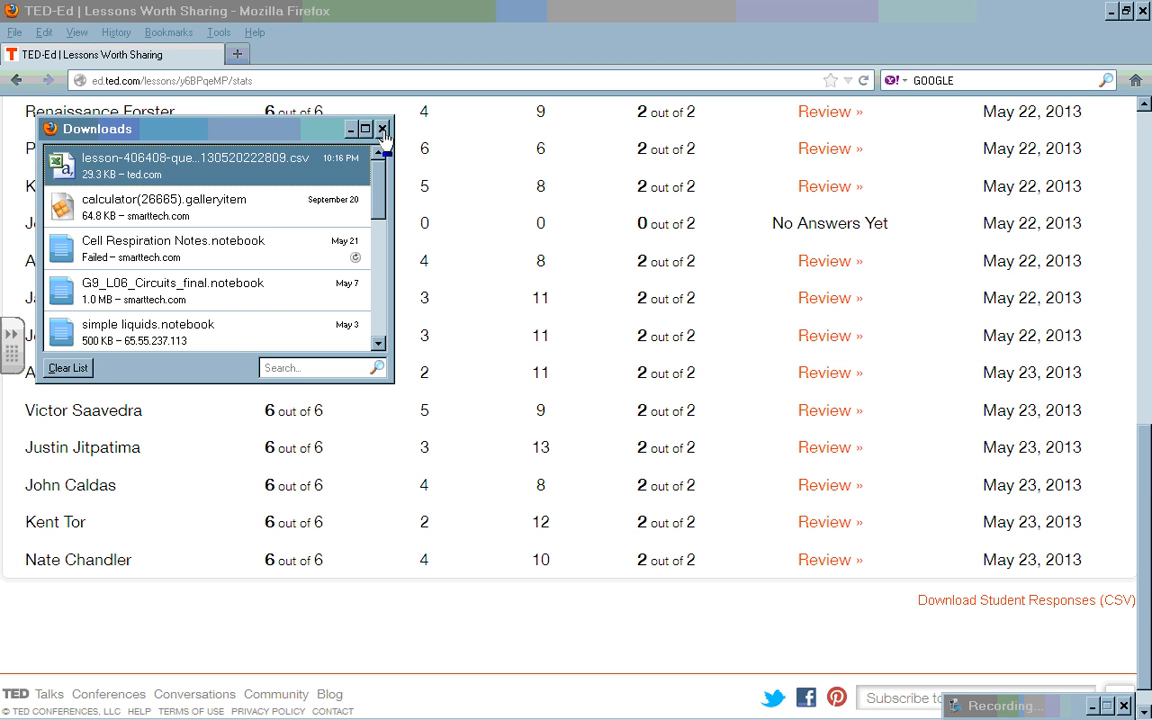
click(350, 128)
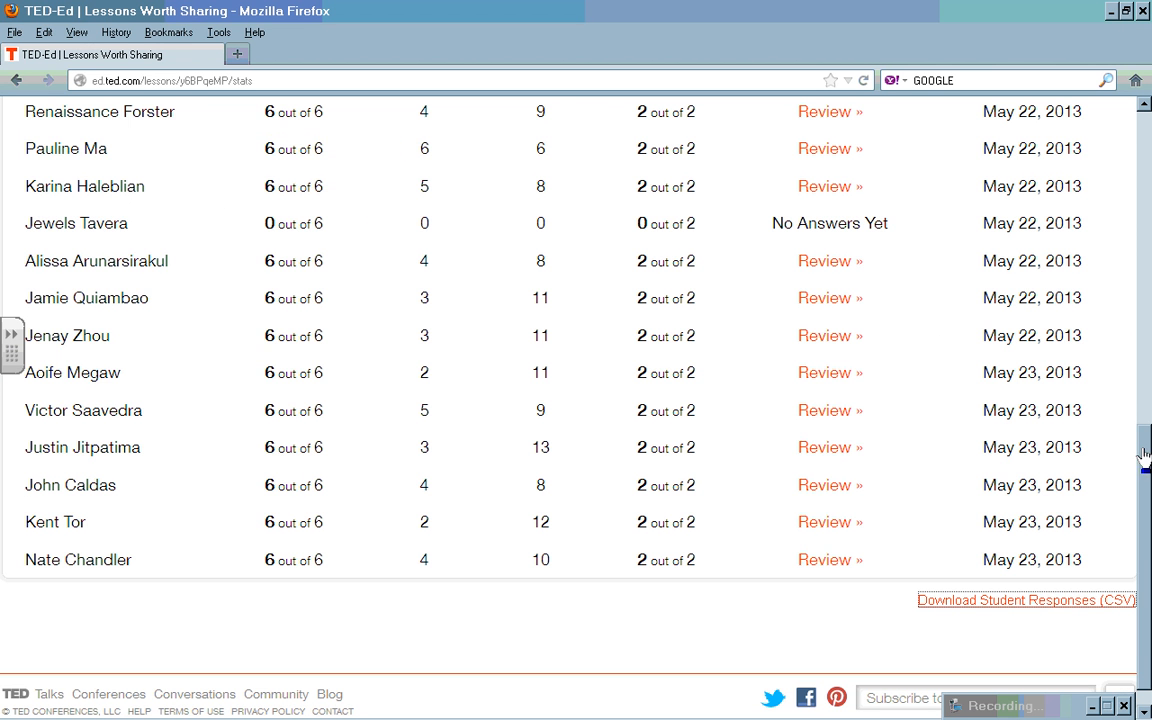
drag(1145, 458, 1145, 115)
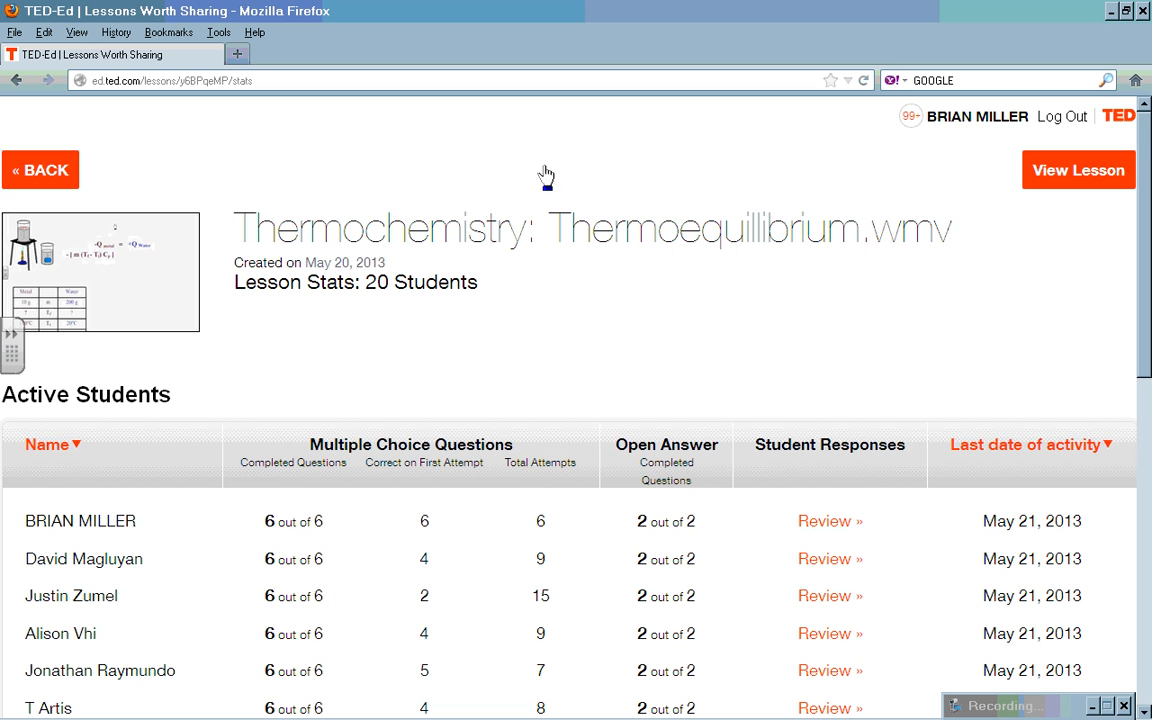
click(965, 118)
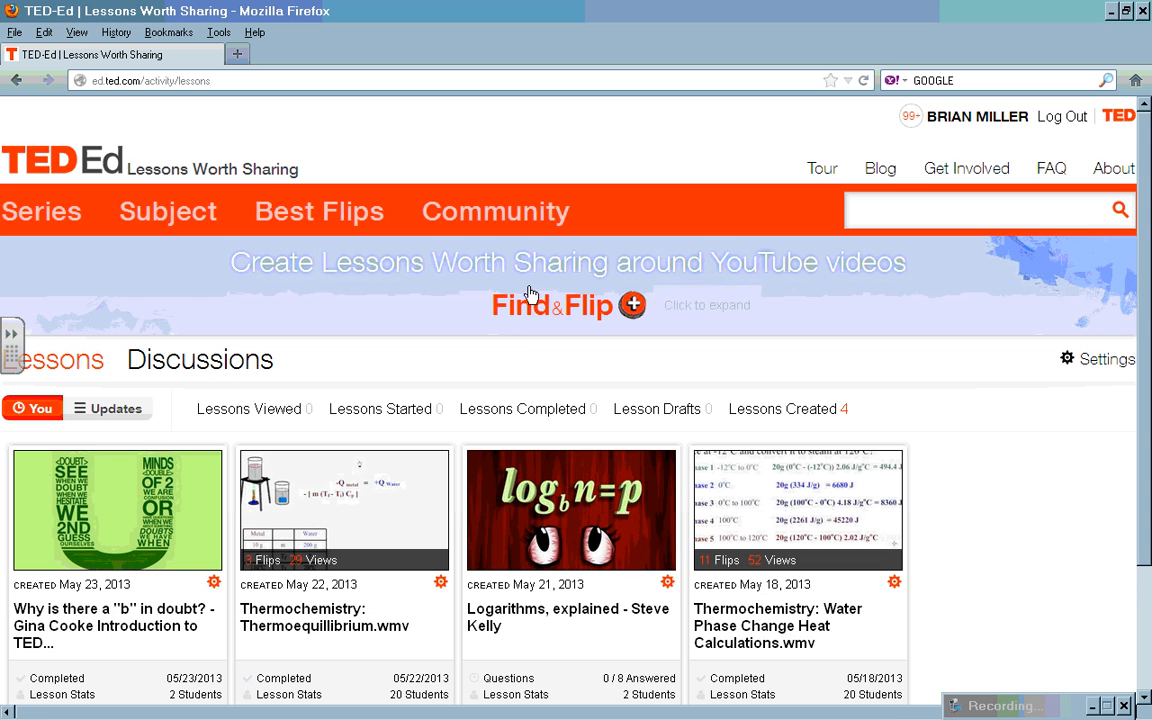
Step: Search Find&Flip for 'crash Course Periodic Table' and pick The Periodic Table: Crash Course Chemistry #4
click(486, 290)
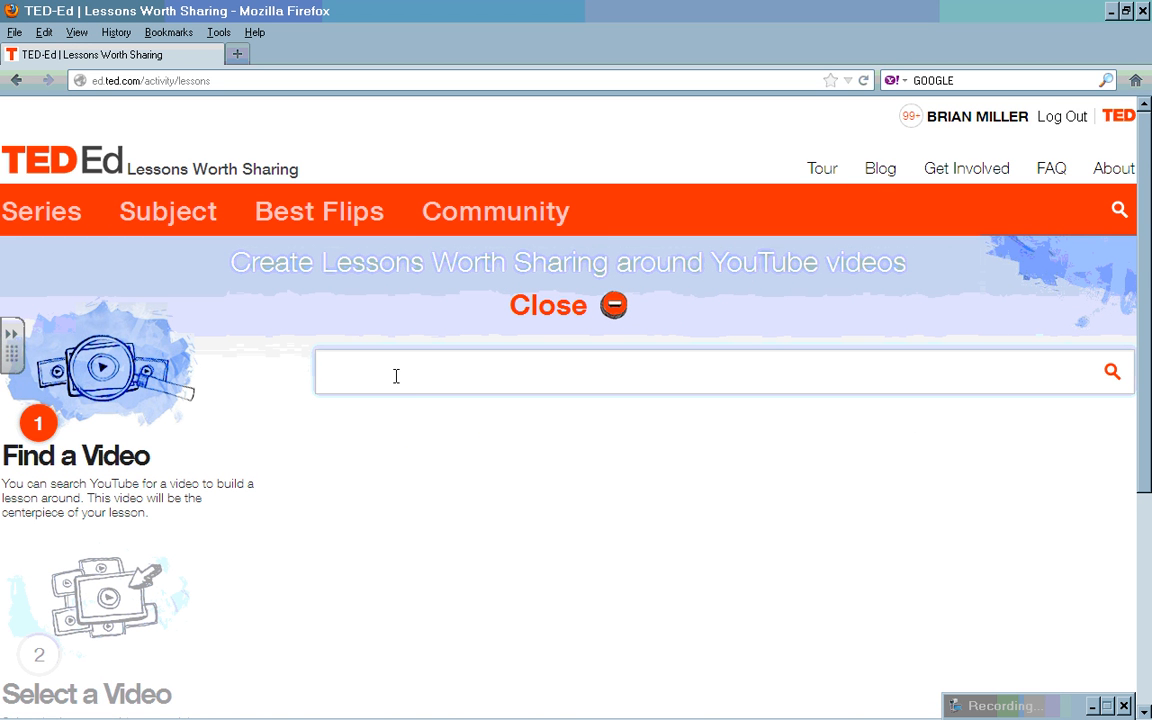
text(crash Course Periodic Table)
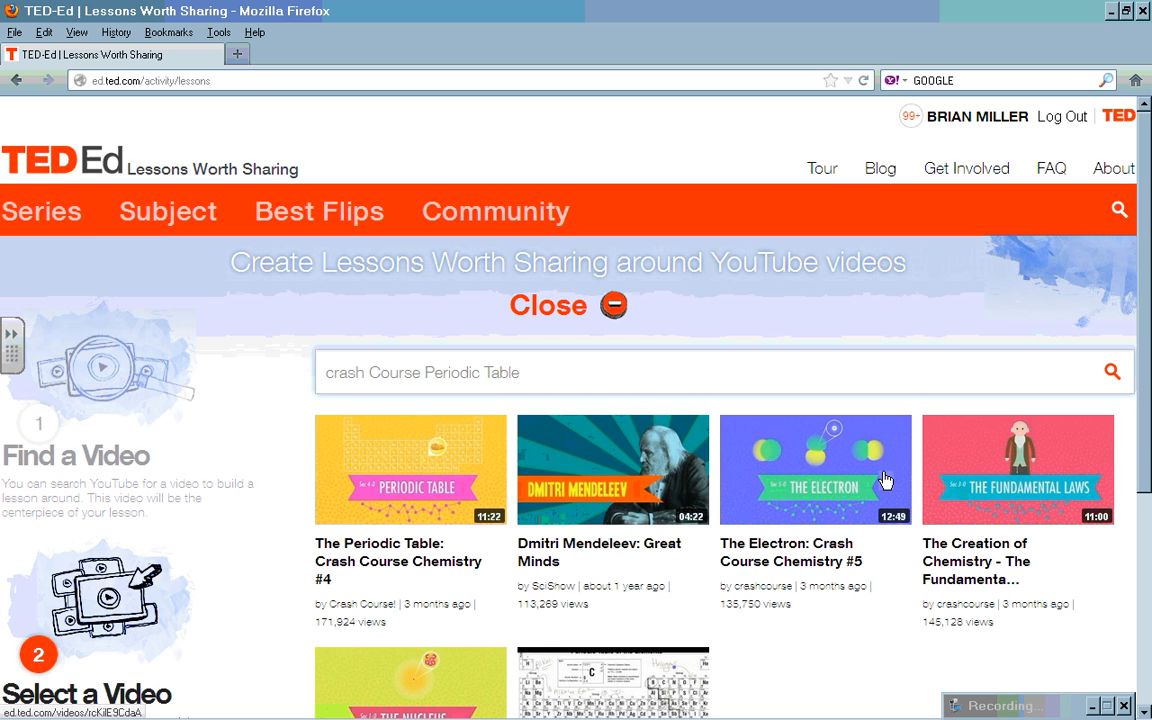
click(410, 500)
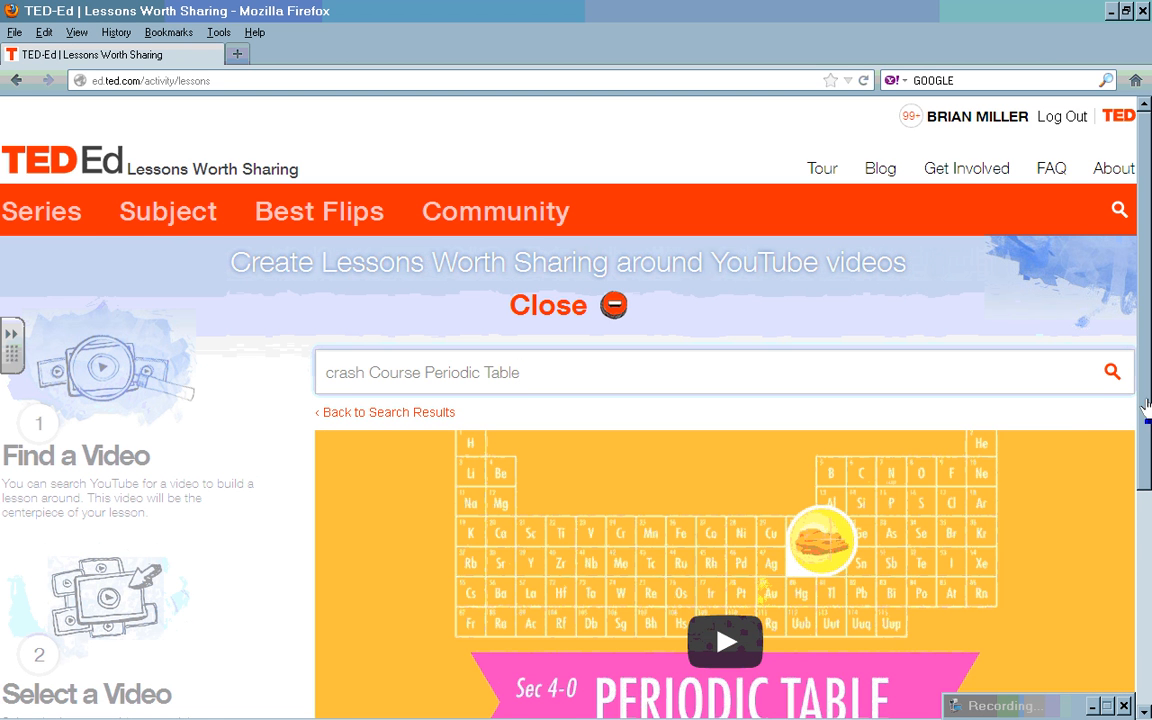
scroll(1134, 483, down, 5)
scroll(1147, 568, down, 2)
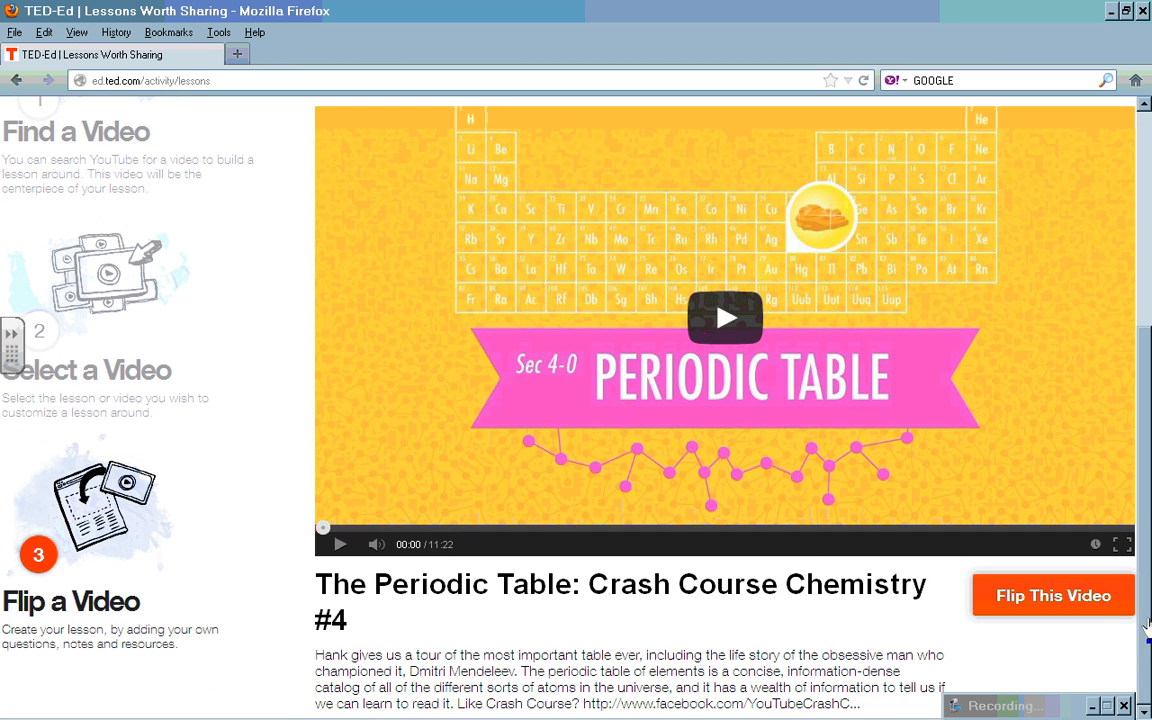
Step: Flip the Periodic Table video into a lesson and add 'for Honors Chemistry' to its title
click(1071, 601)
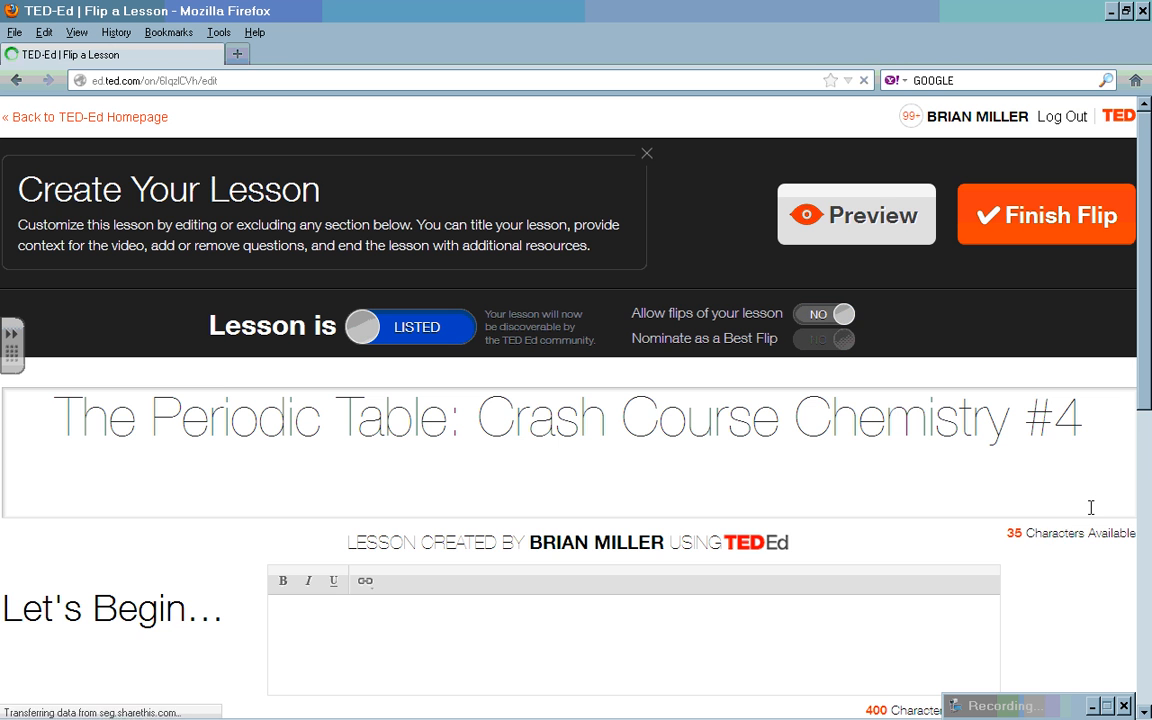
scroll(272, 270, down, 4)
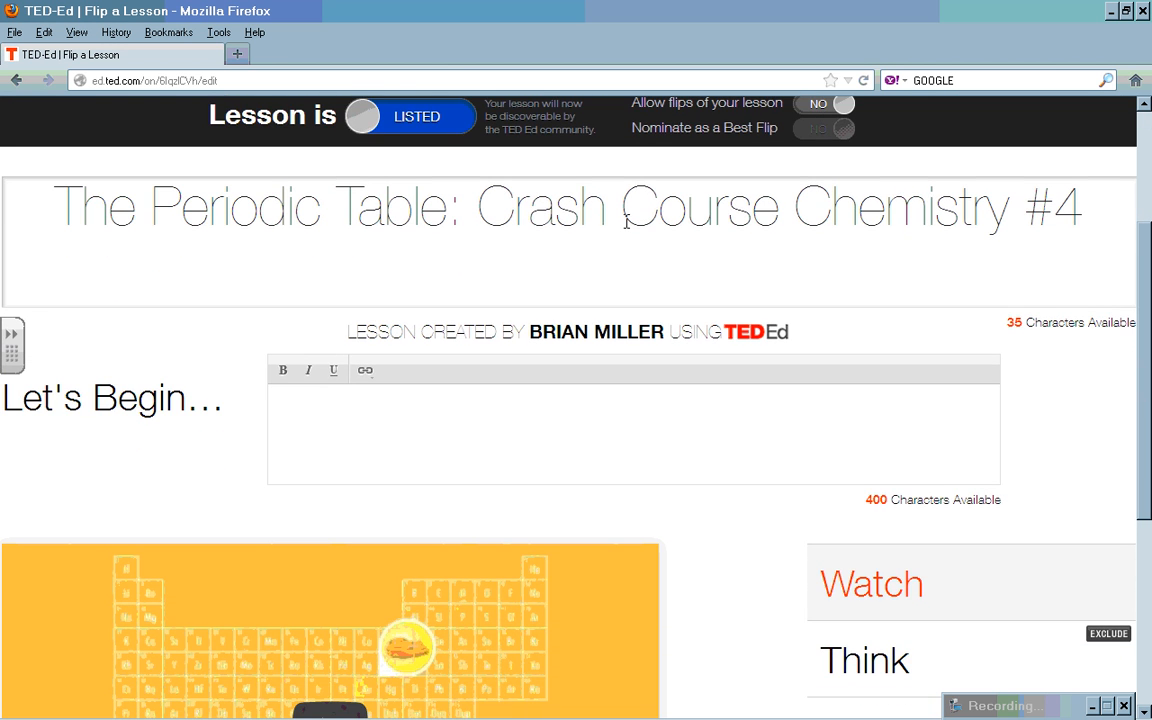
click(658, 269)
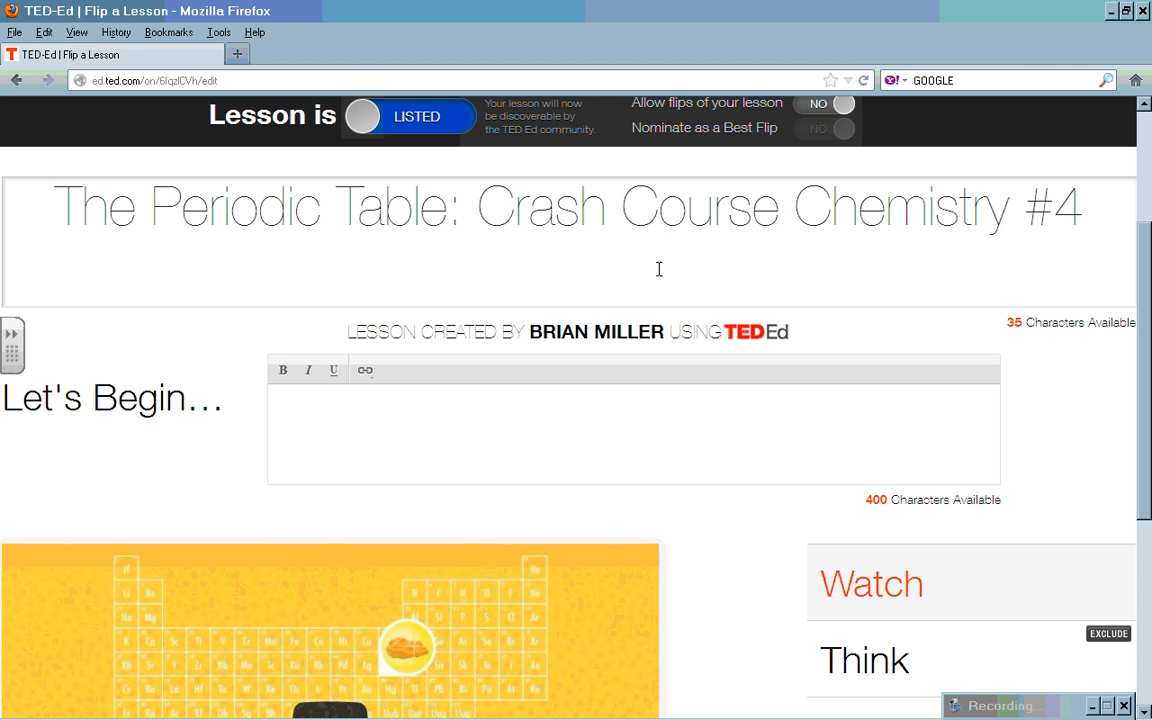
click(1086, 210)
key(Return)
text(For)
key(BackSpace)
key(BackSpace)
key(BackSpace)
key(BackSpace)
text(for Honors )
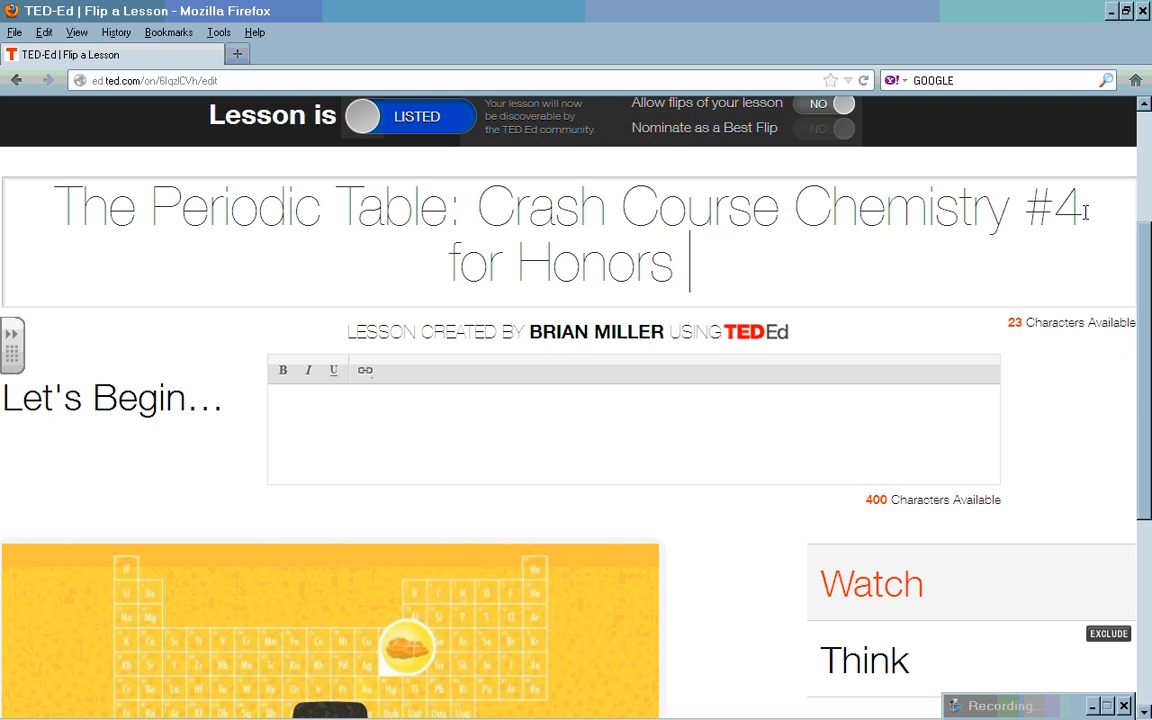
text(Chemistry)
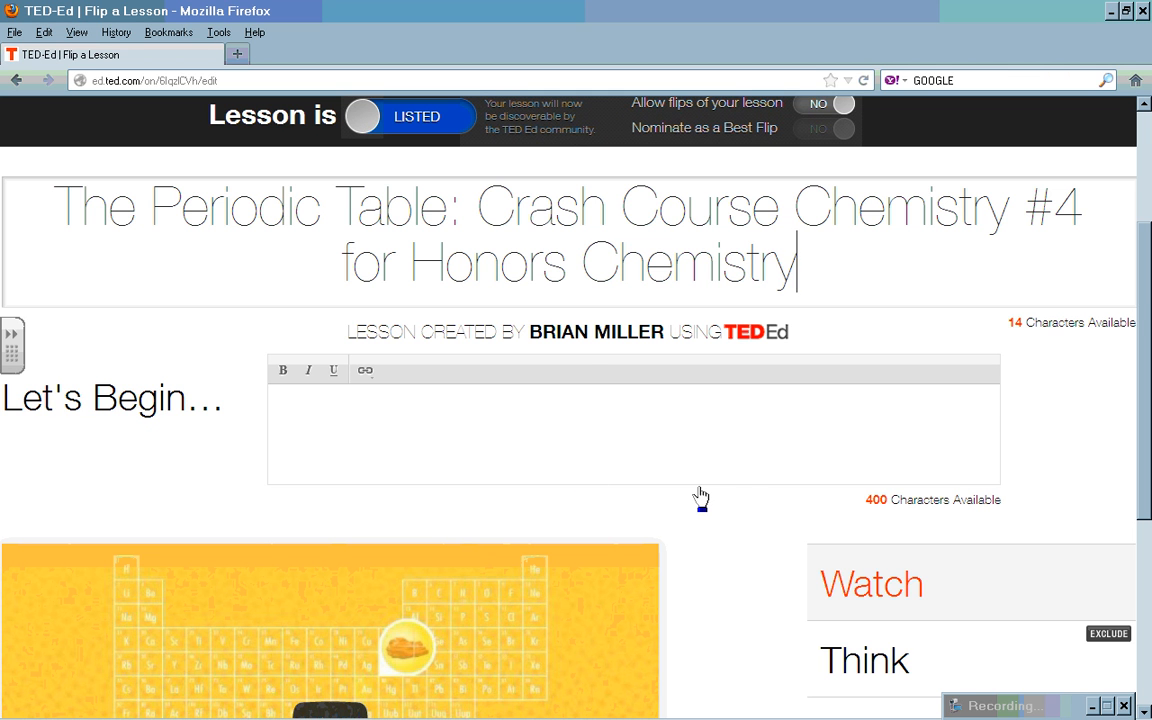
Step: Enter the Let's Begin text 'The history of the periodic table and its development as a universal tool for chemistry.'
click(361, 410)
text(the )
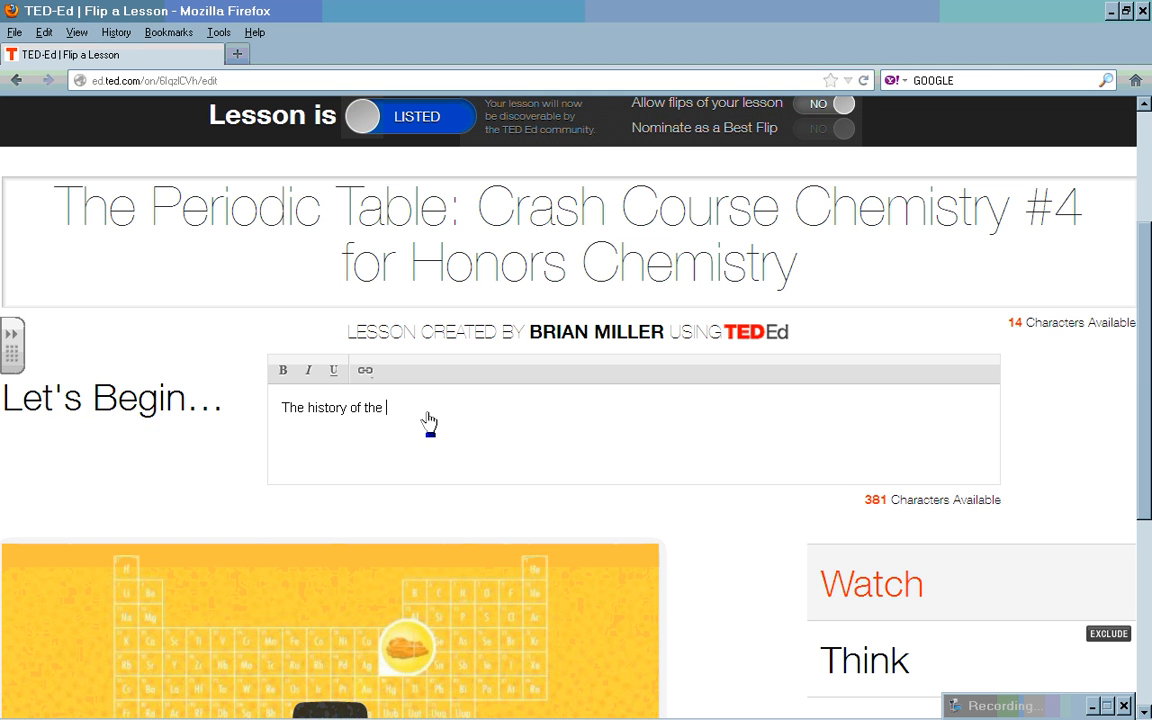
text(periodic tab)
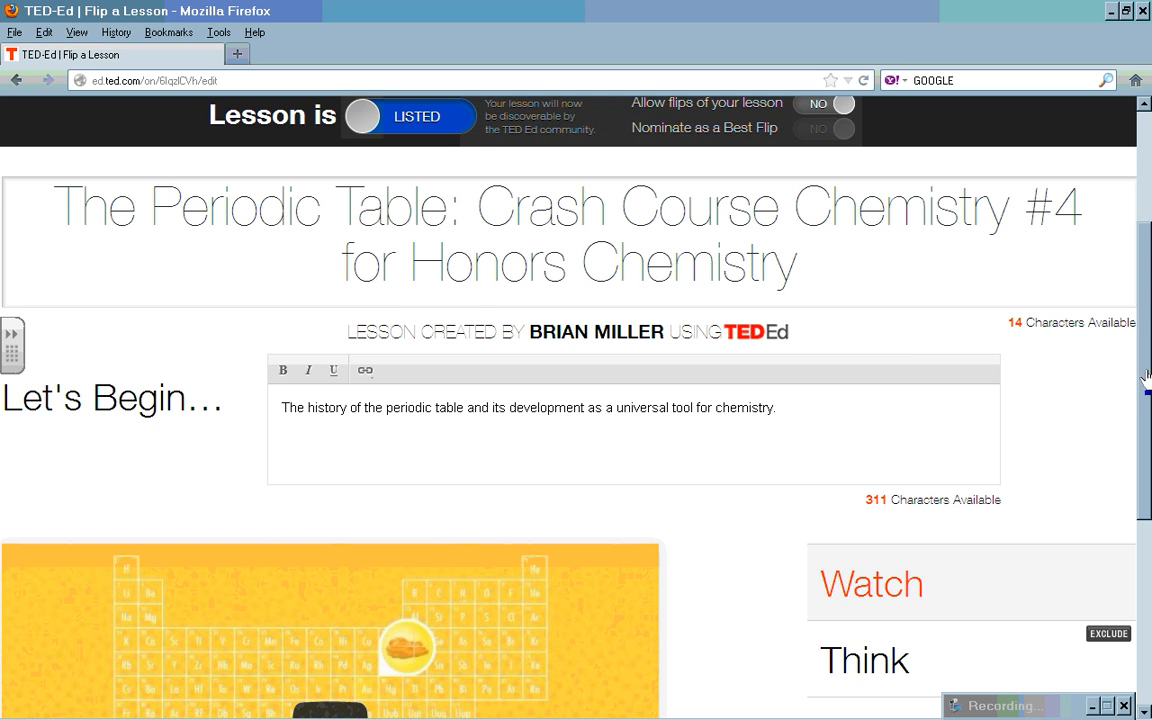
scroll(1147, 400, down, 1)
drag(1147, 400, 1147, 518)
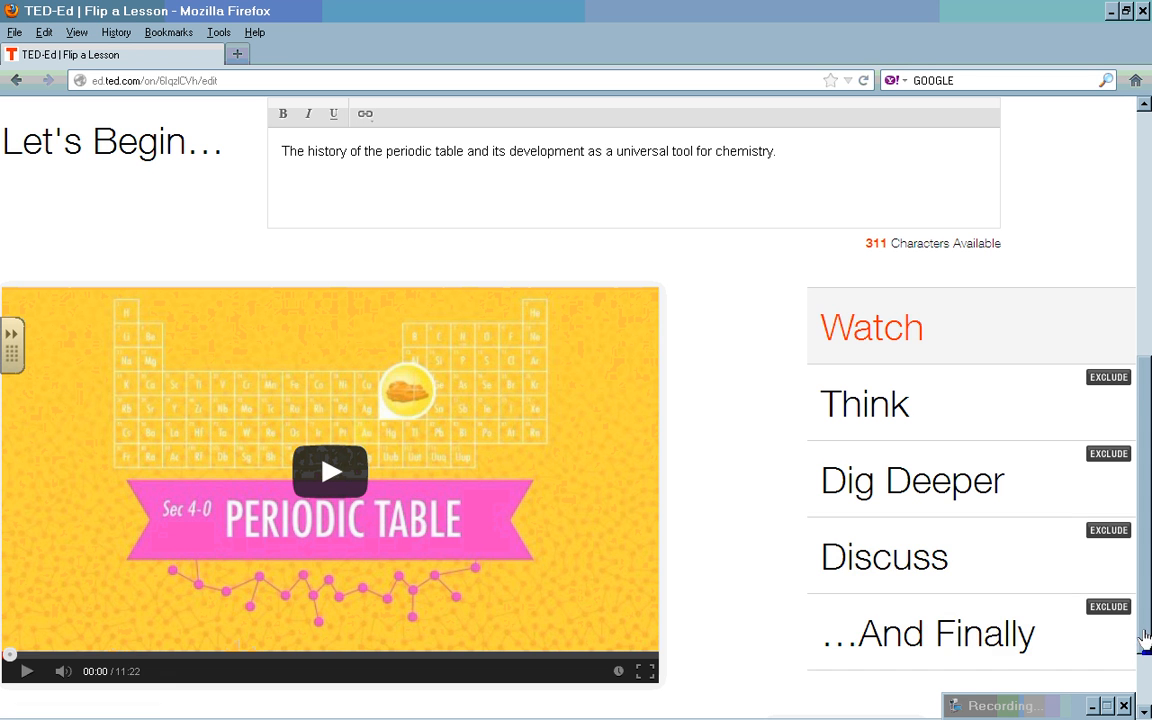
drag(1139, 638, 1141, 697)
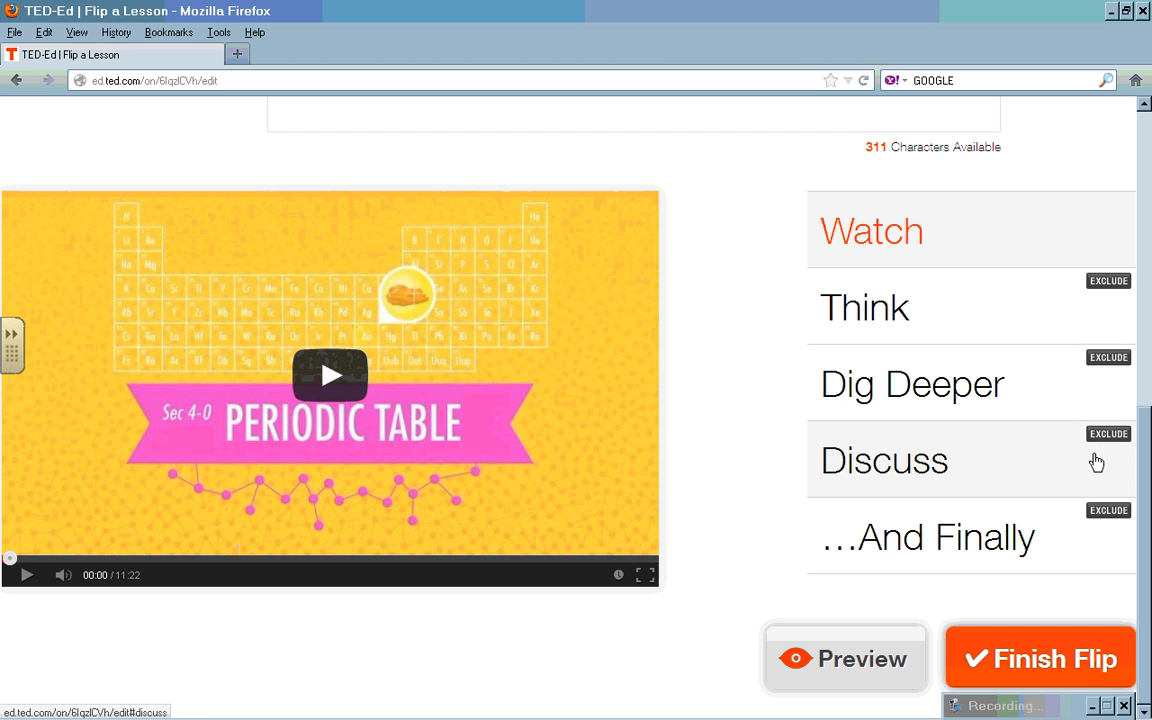
Step: Exclude the Discuss and …And Finally sections, and open Think's Create Question panel
click(1112, 436)
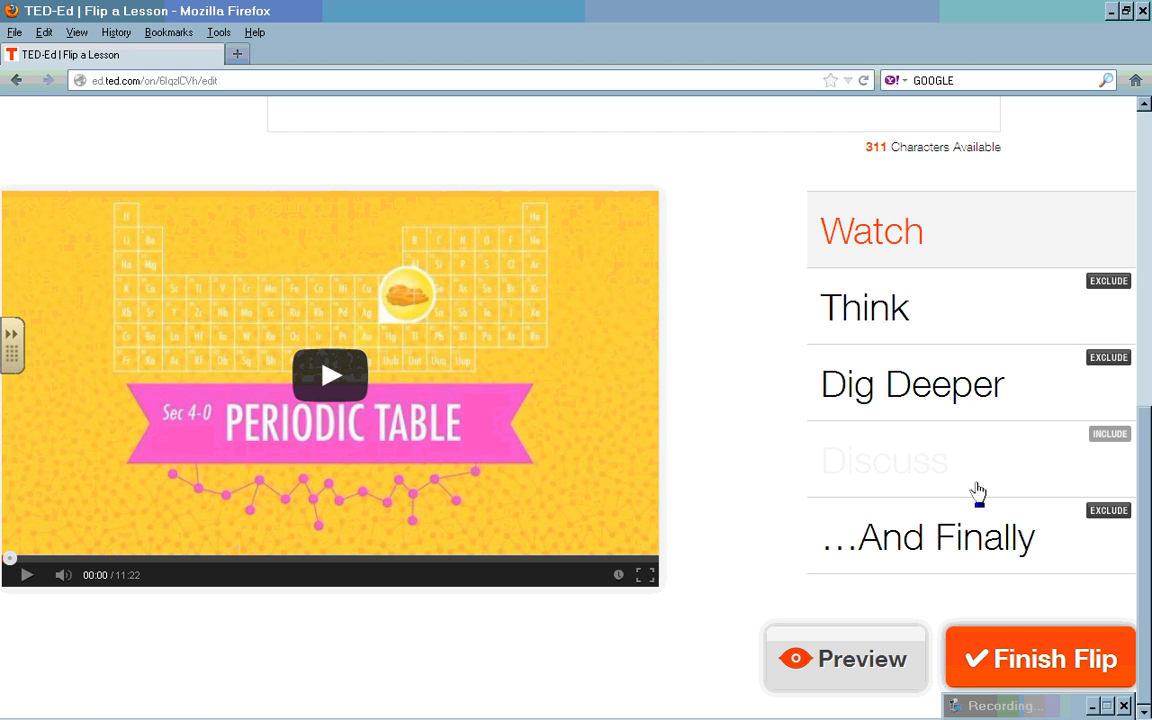
click(1106, 513)
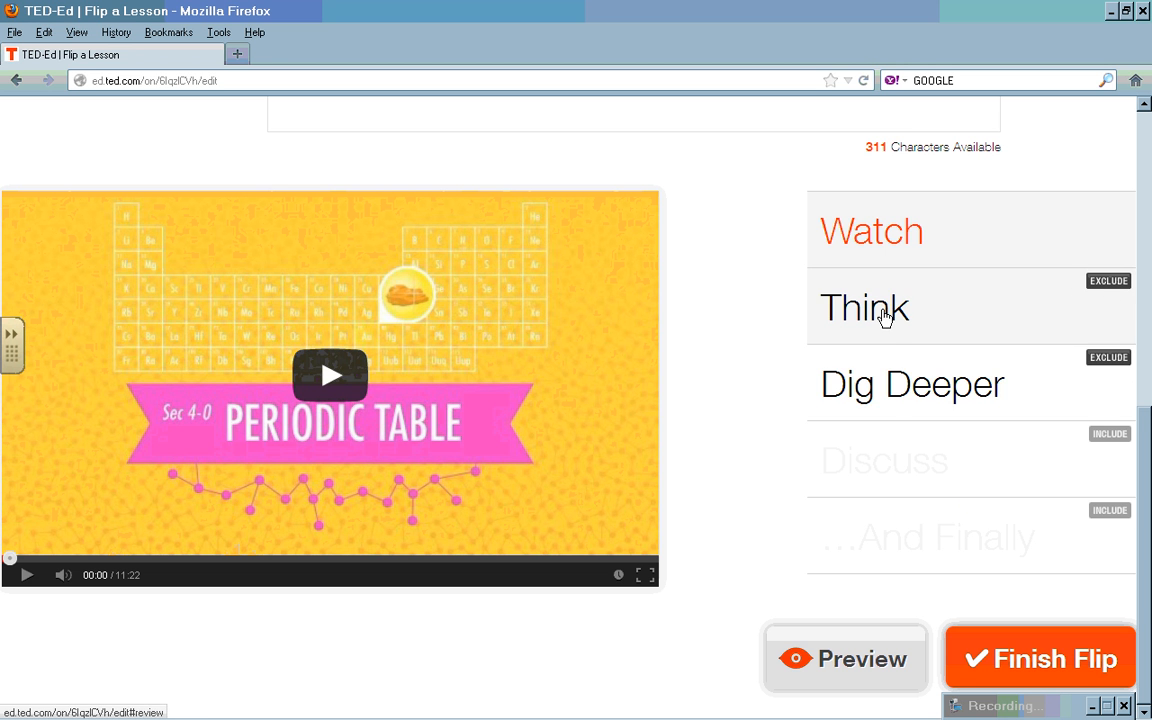
click(876, 313)
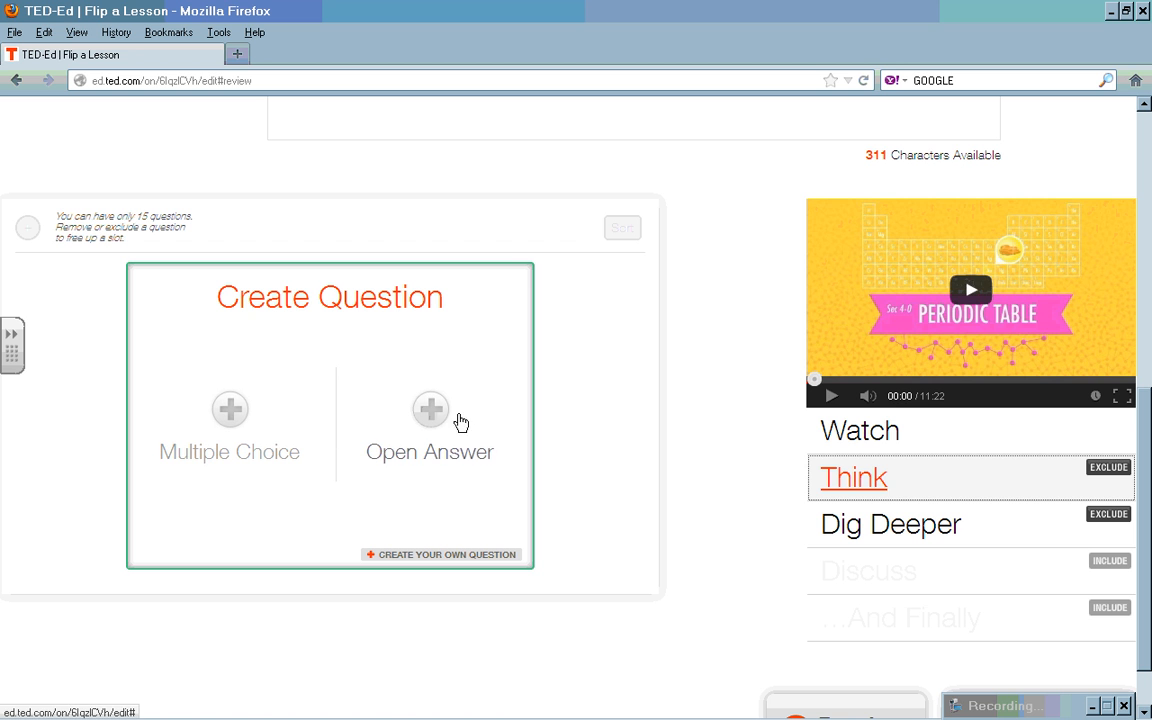
click(958, 314)
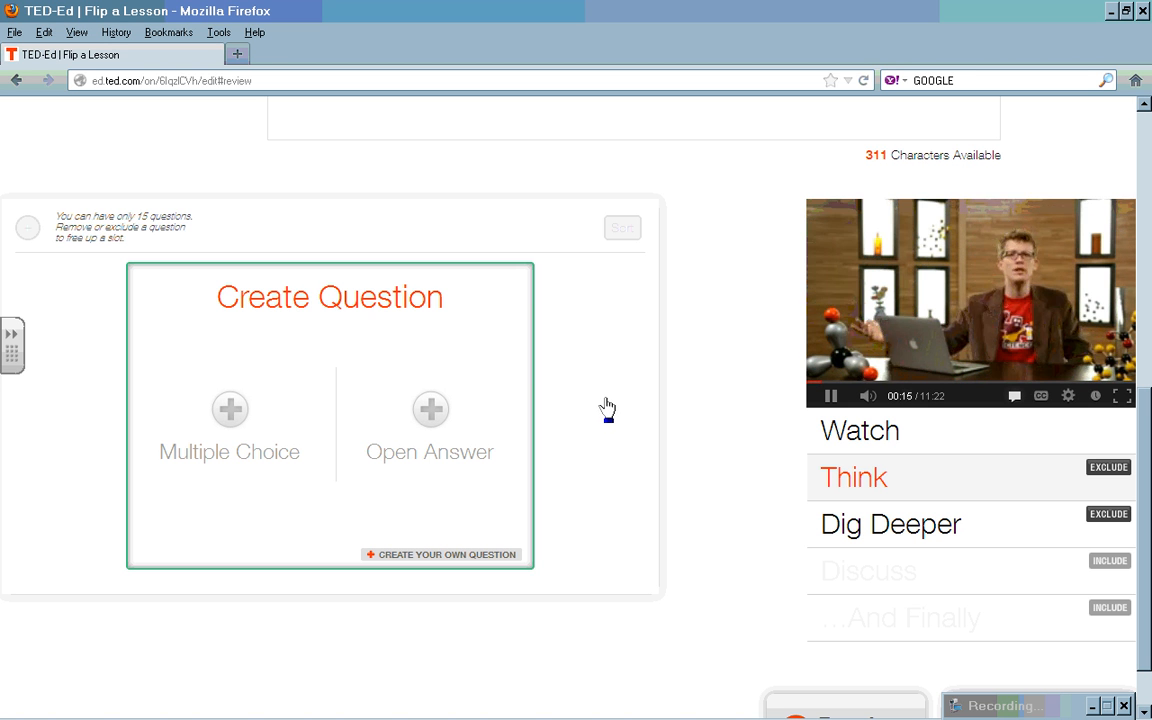
click(832, 398)
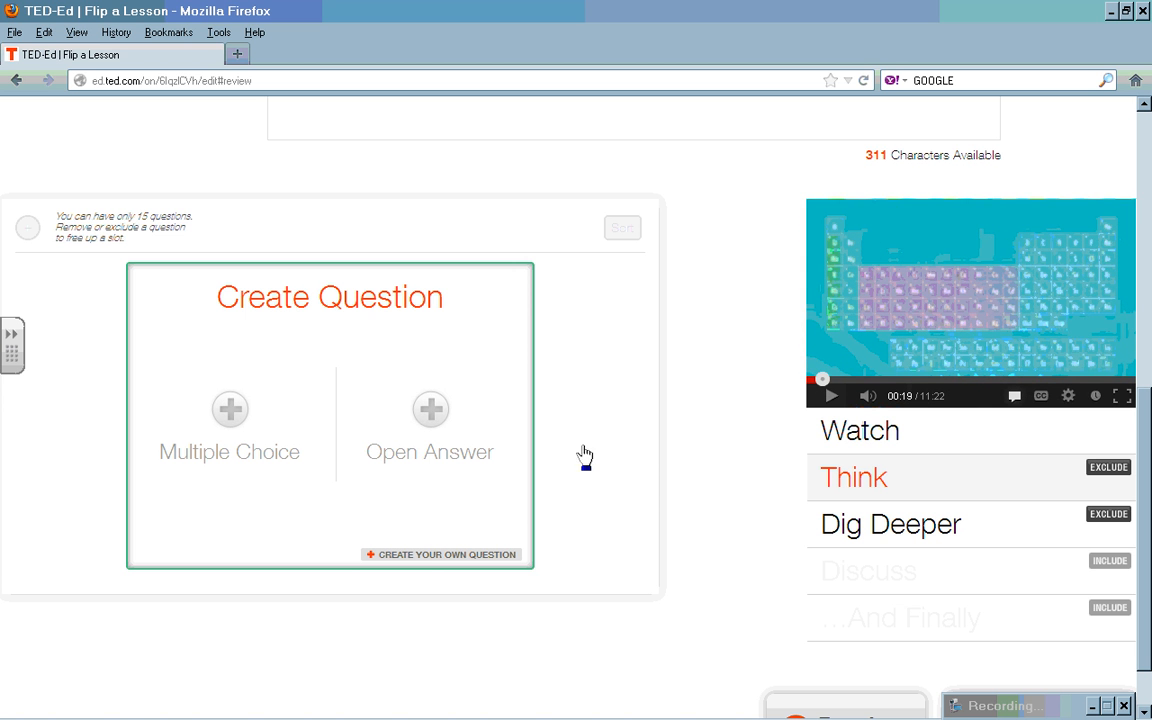
Step: Create the multiple-choice question 'What is the most important table known to man?' with a 0:07 hint
click(231, 412)
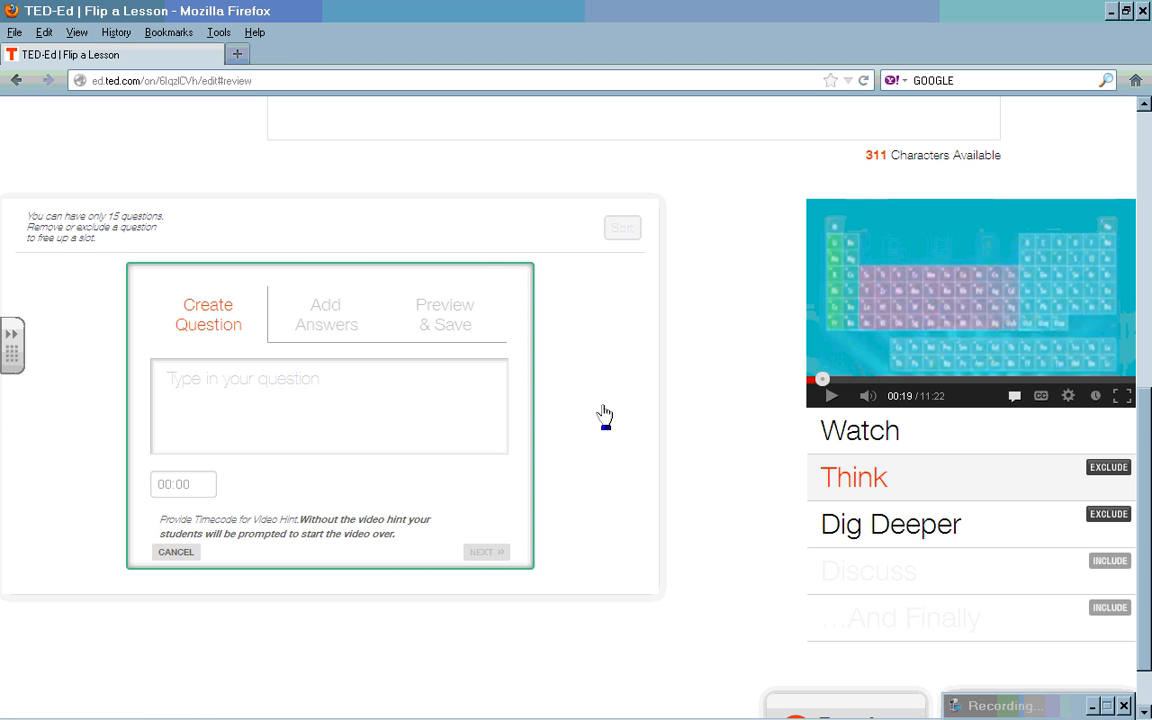
click(824, 381)
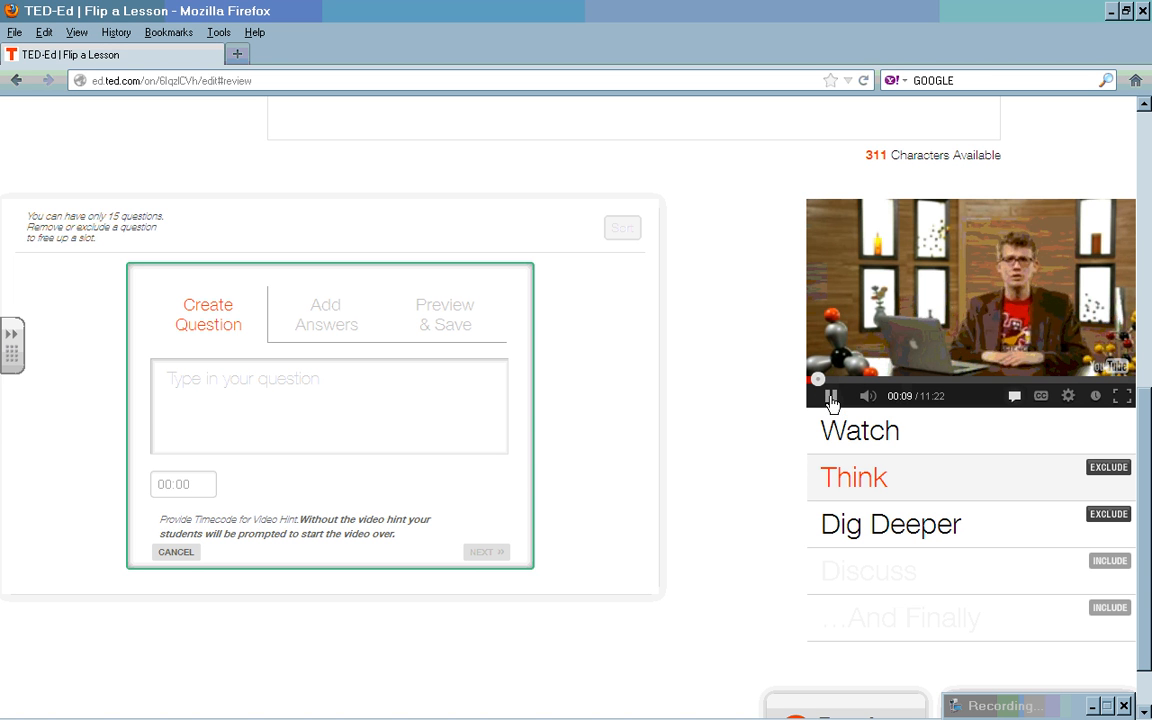
click(831, 397)
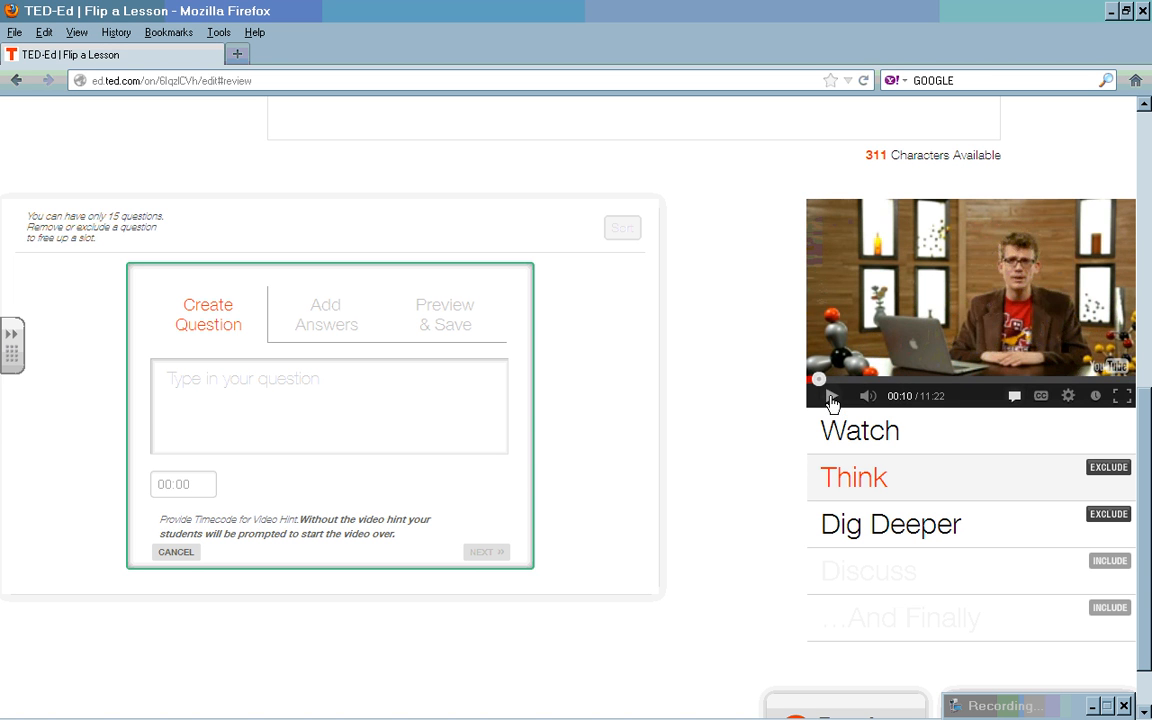
click(201, 482)
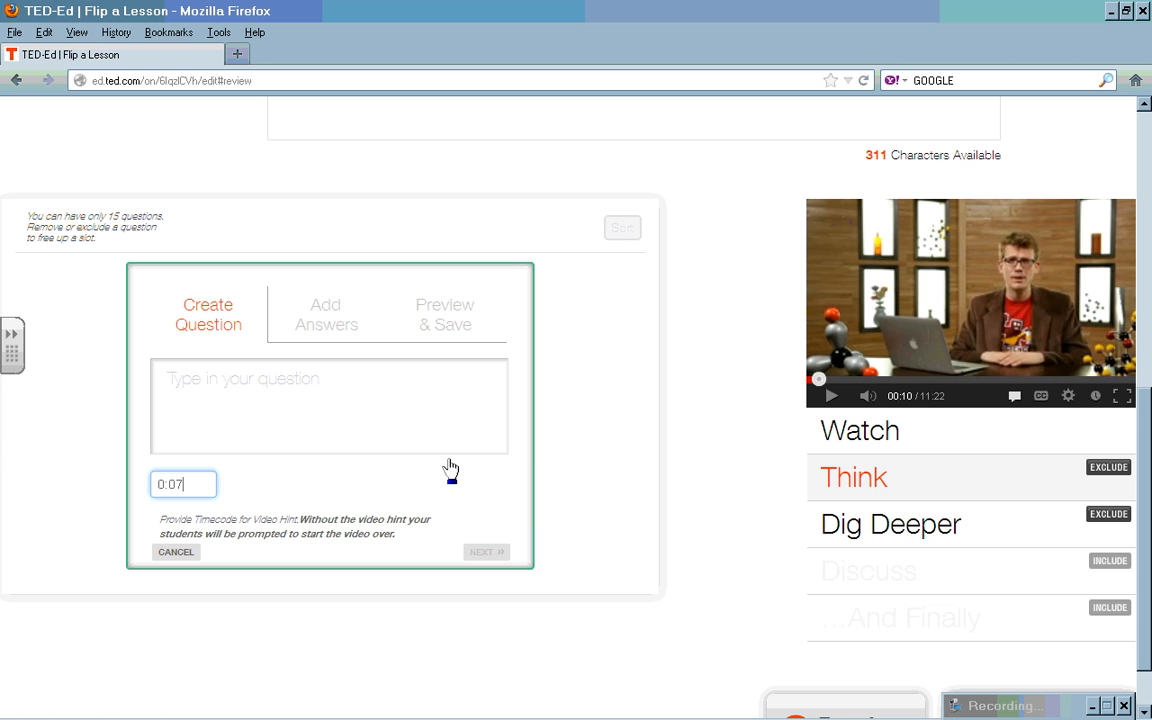
click(263, 389)
text(Wha)
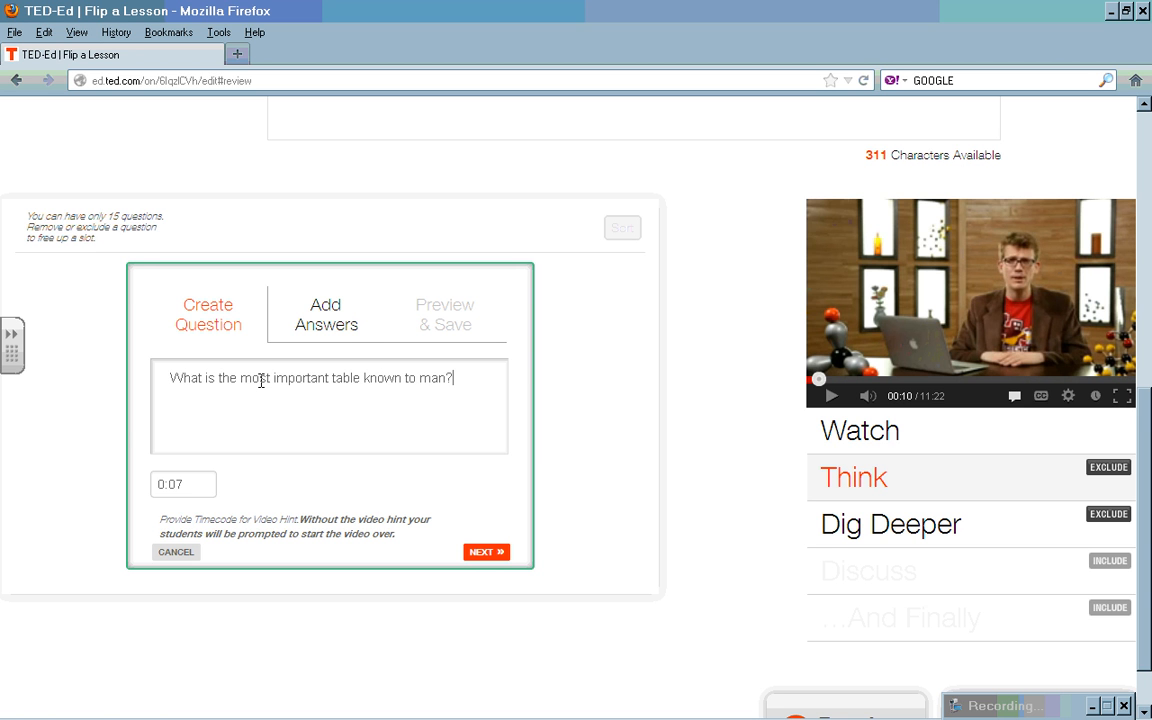
click(335, 316)
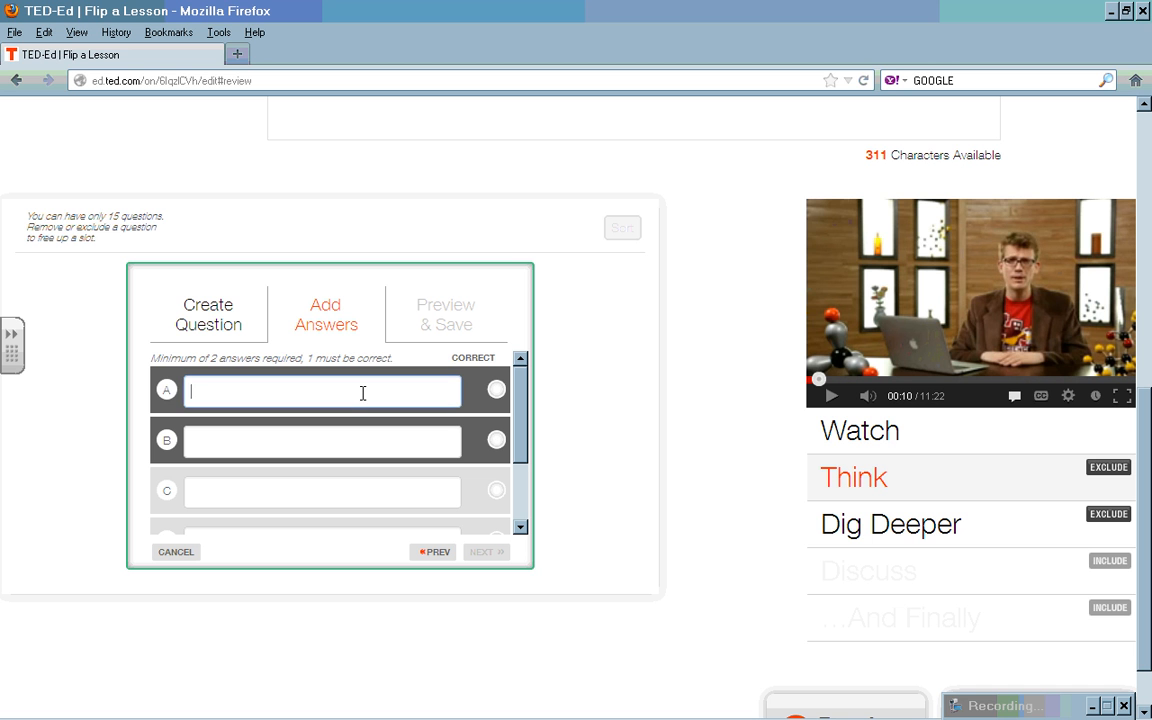
Step: Fill in answer A about the Declaration of independence and answer B 'A table of contents.'
text(The)
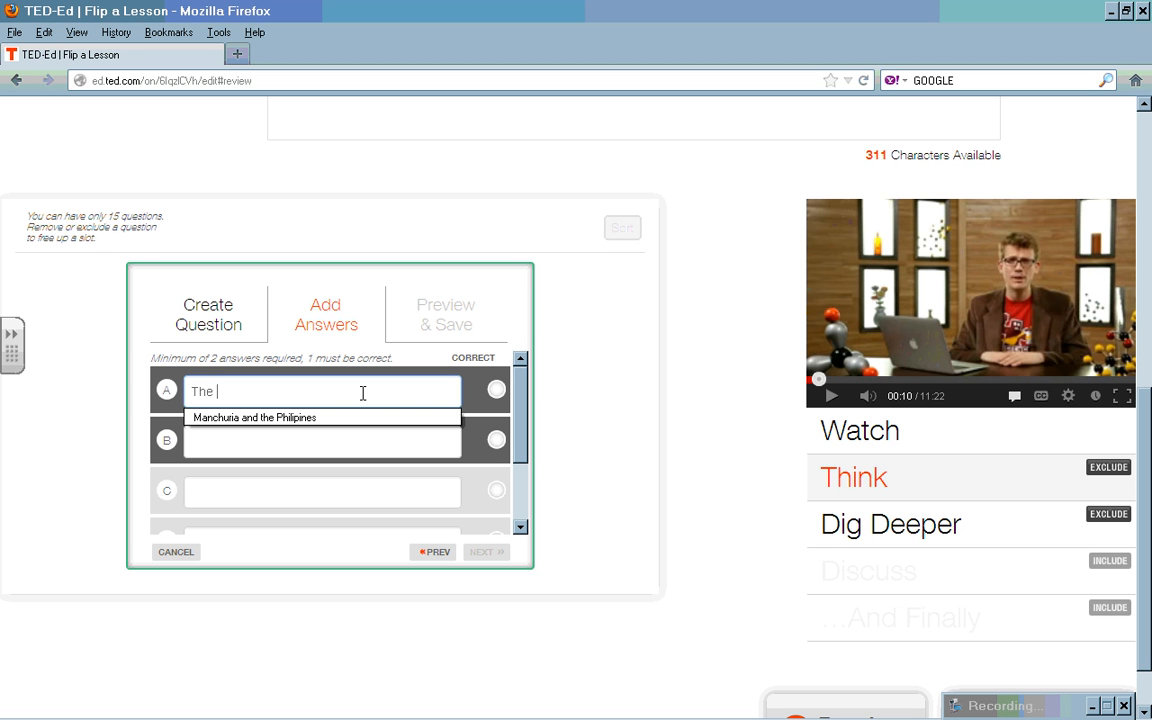
text( ta)
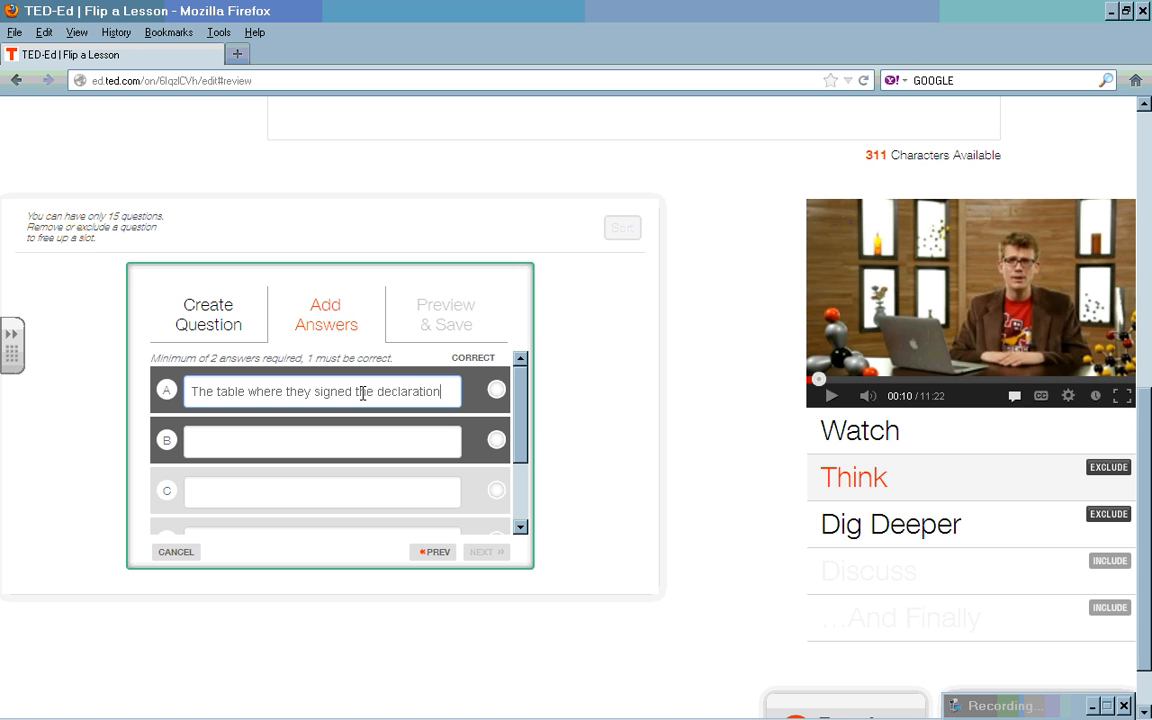
text(of indep)
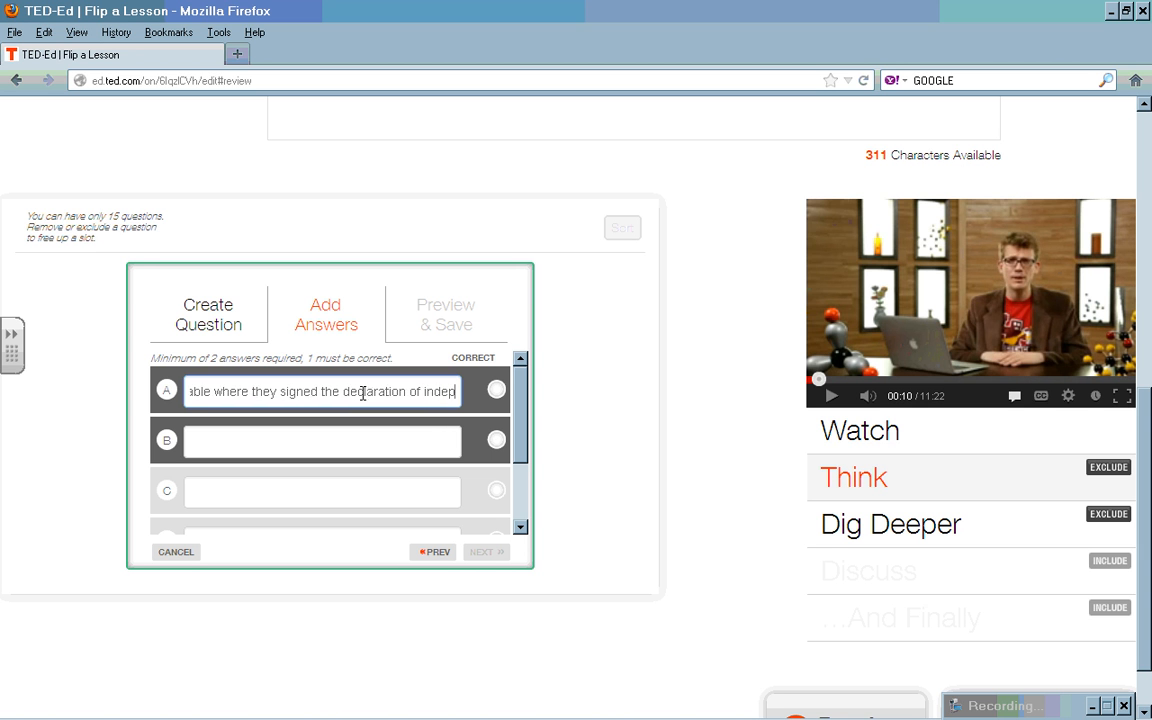
text(endence)
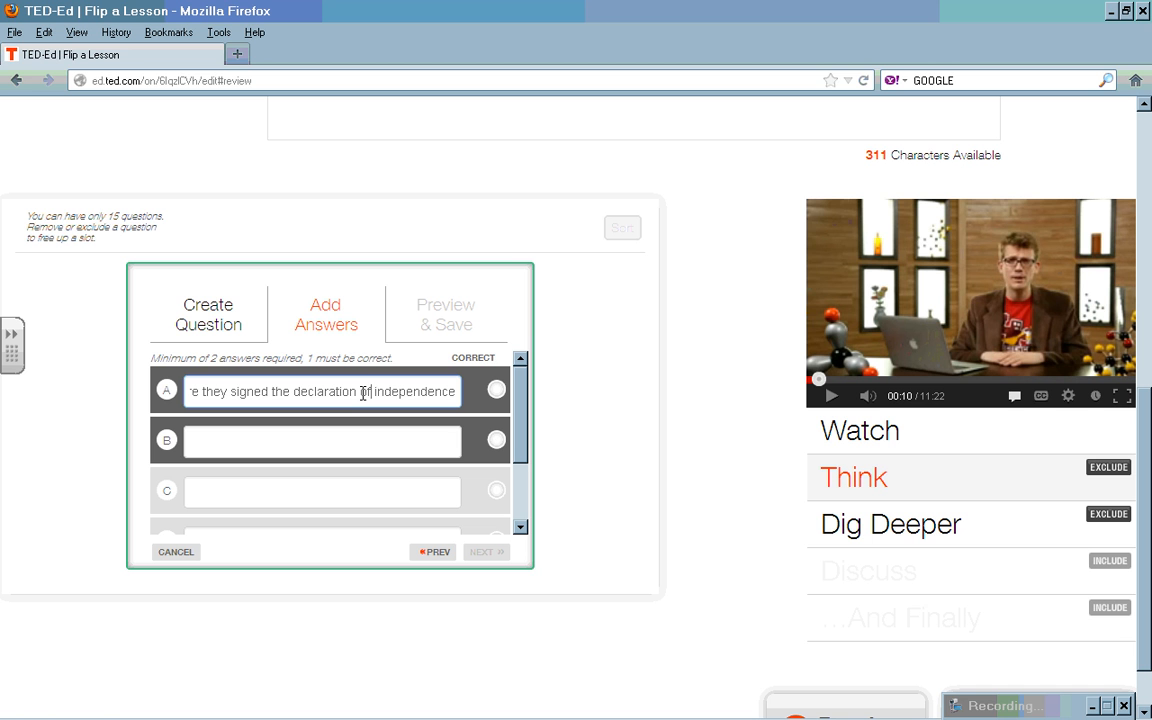
key(ctrl+Left)
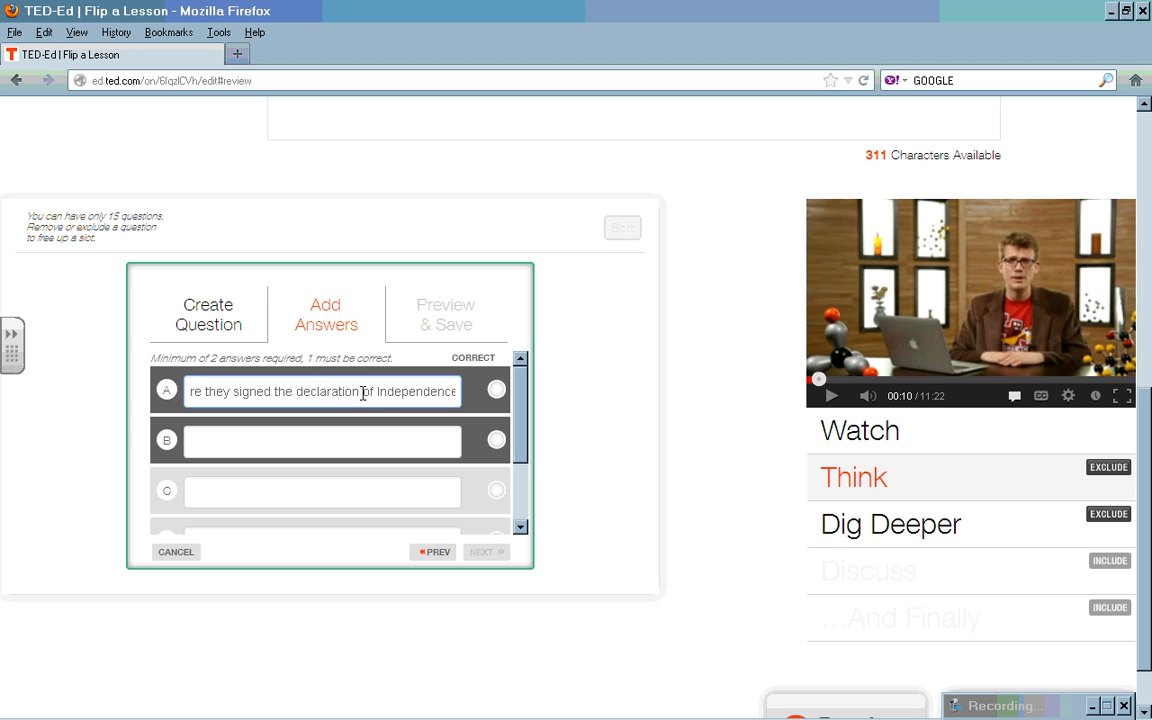
key(Delete)
text(D)
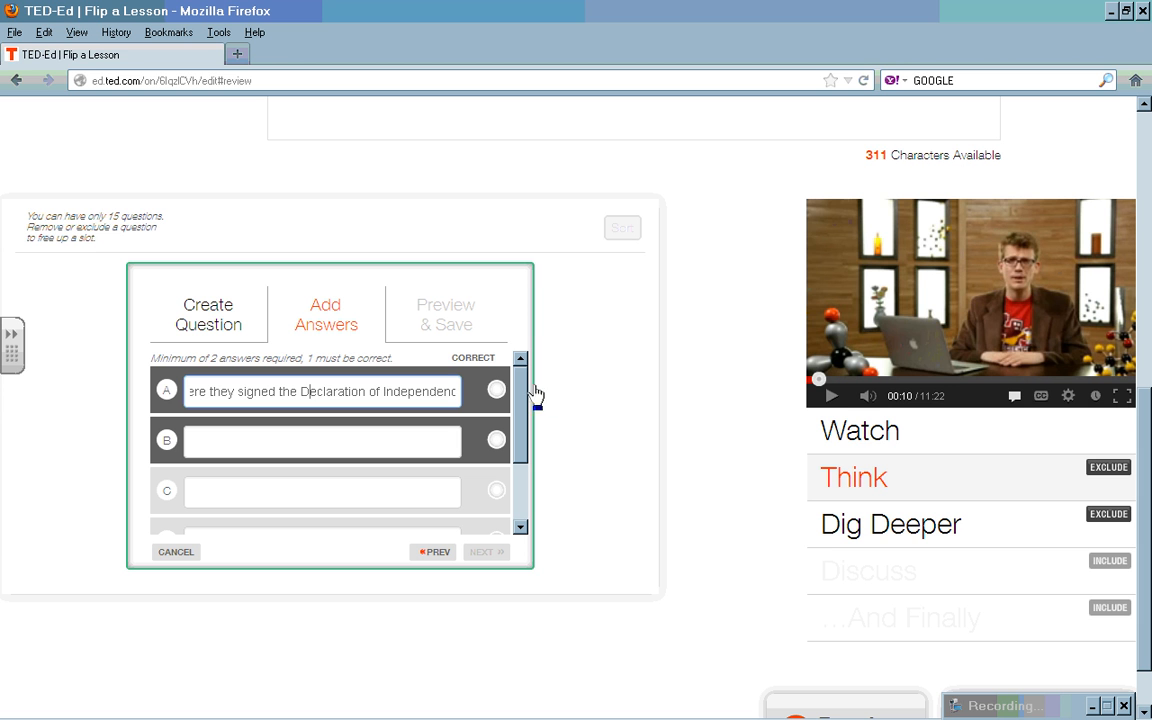
click(832, 396)
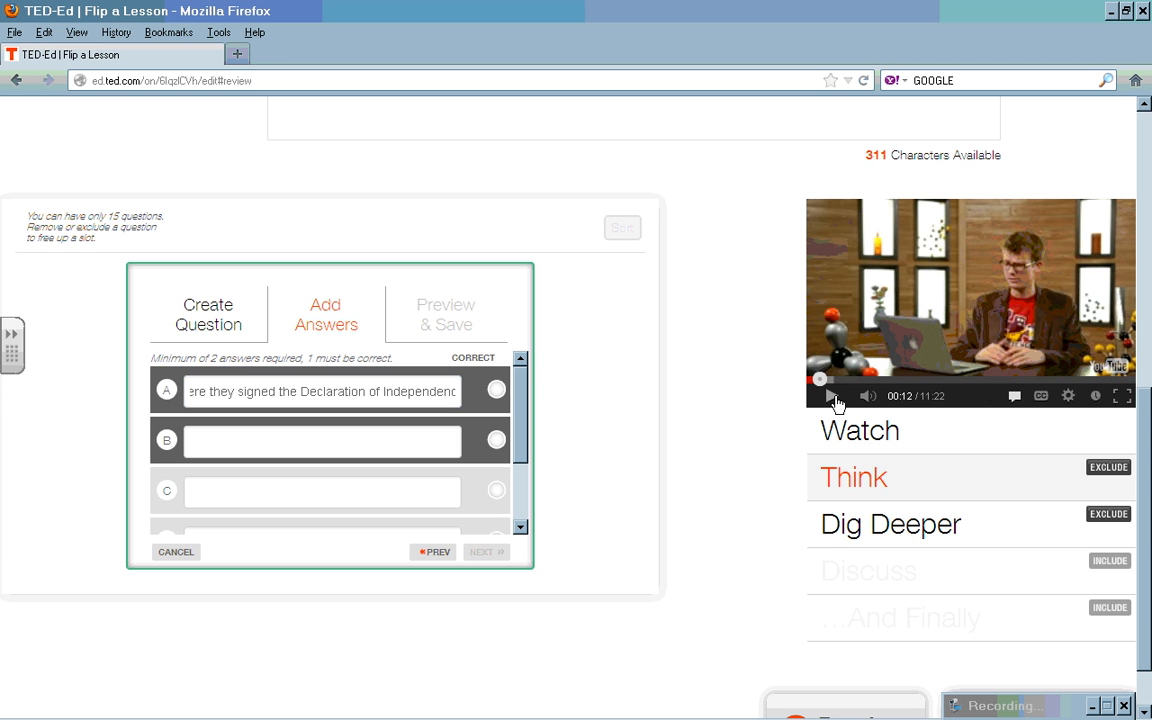
click(352, 443)
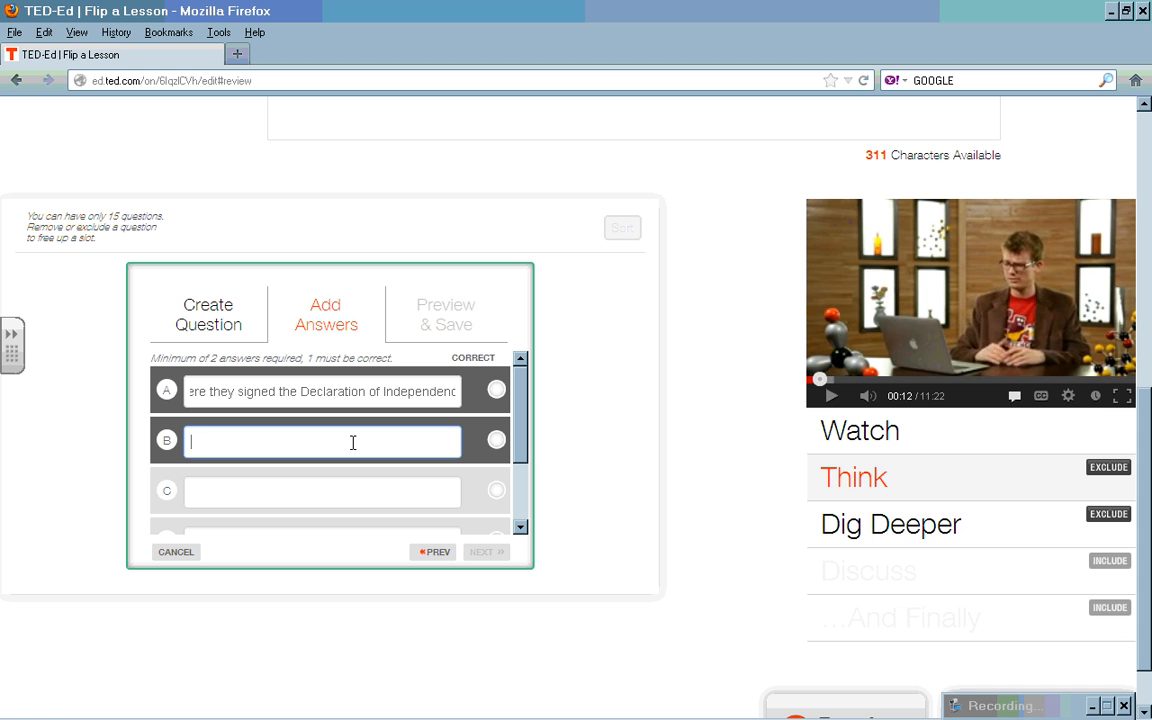
text(A table of contents)
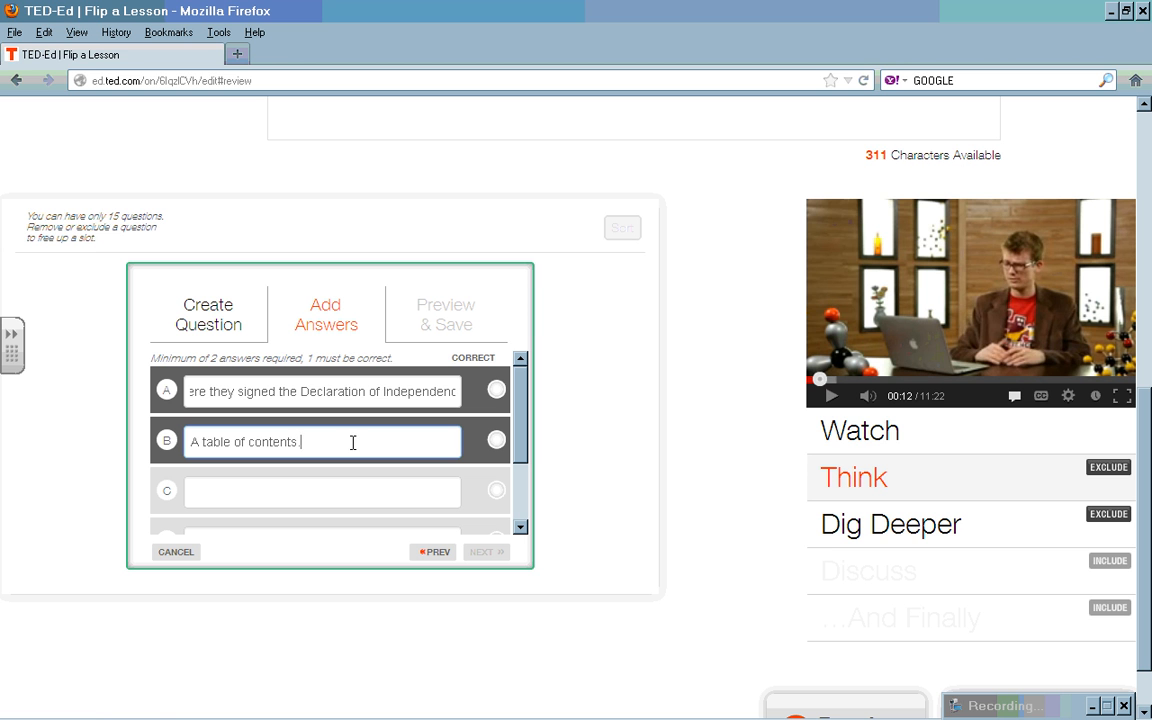
text(.)
click(831, 399)
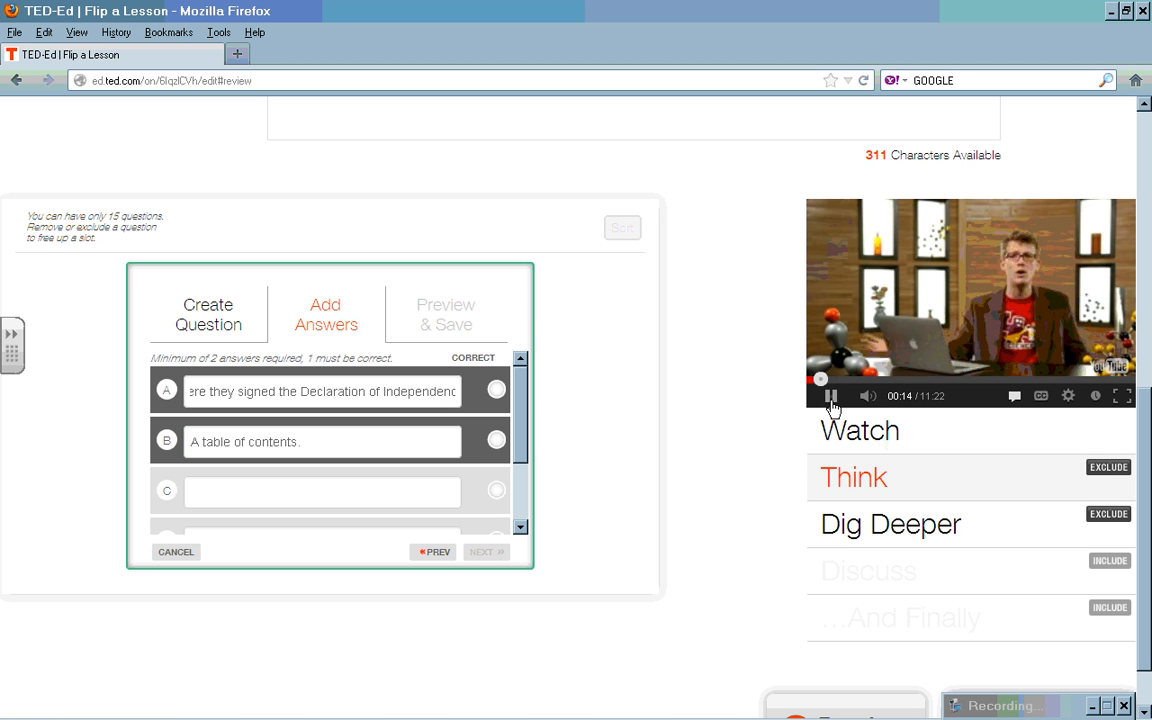
click(831, 399)
click(316, 496)
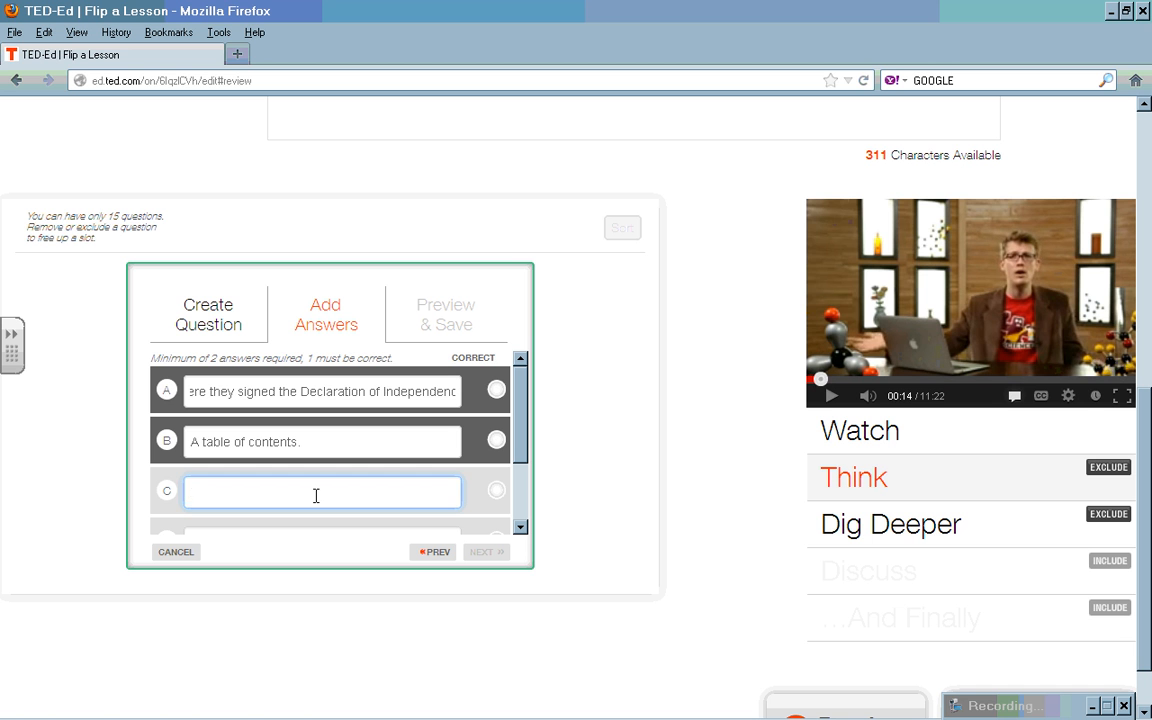
text(The)
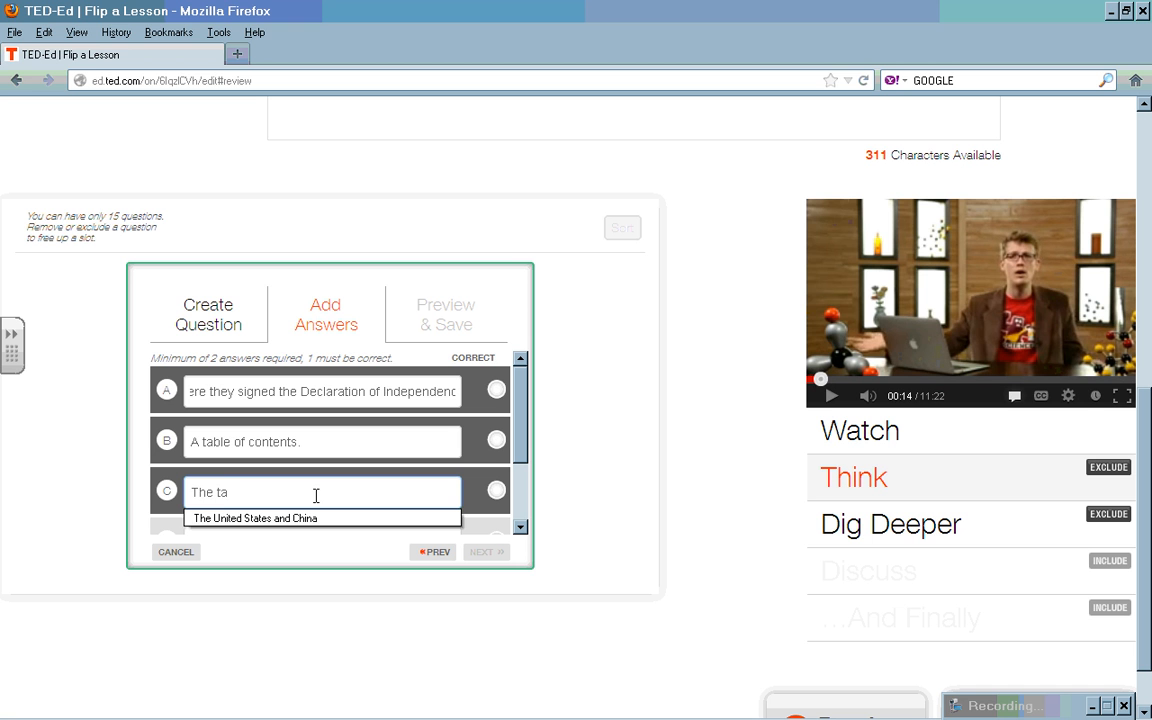
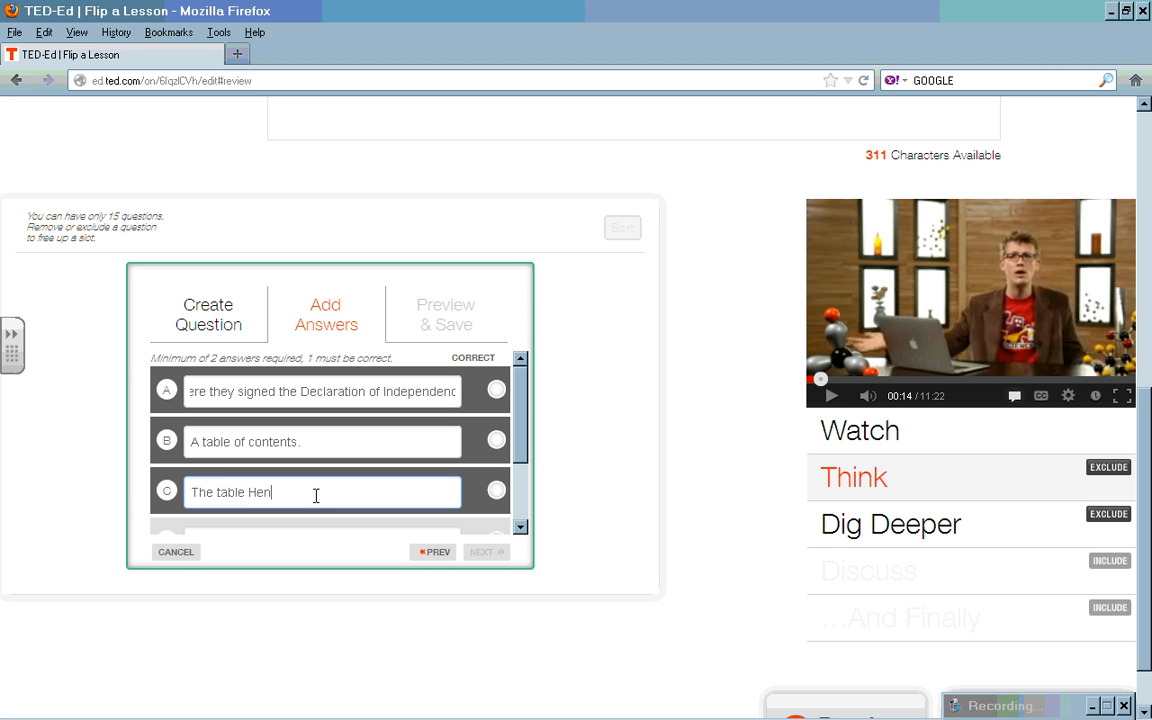
click(836, 401)
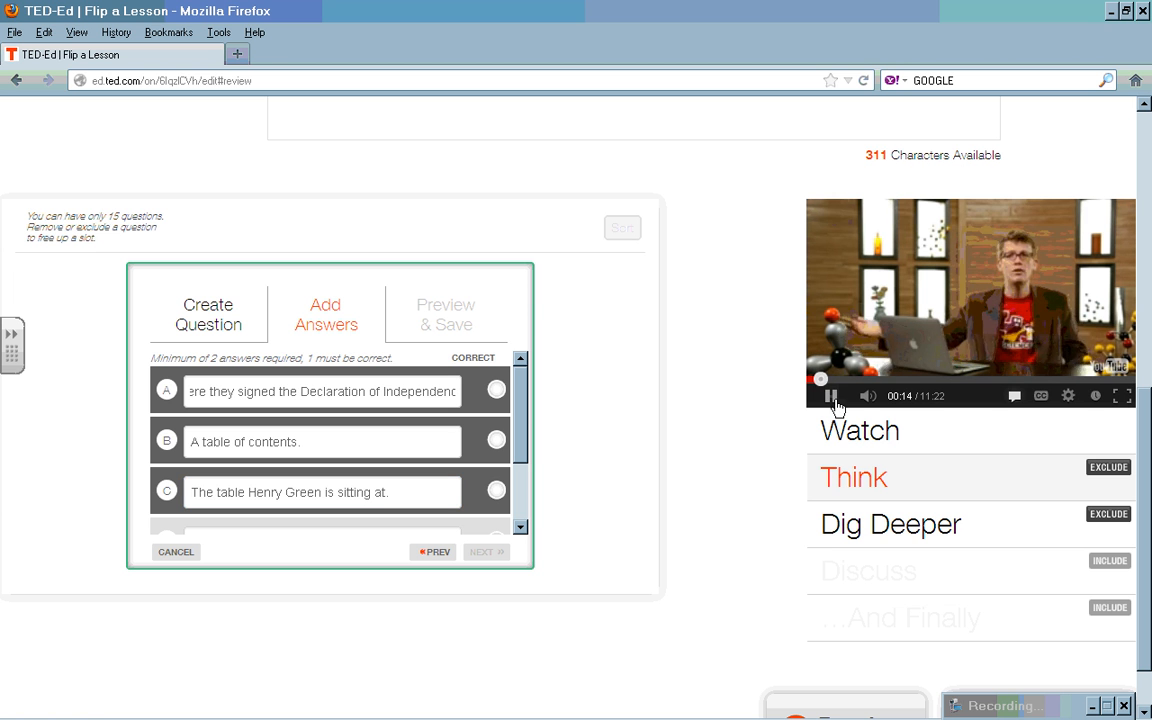
click(831, 396)
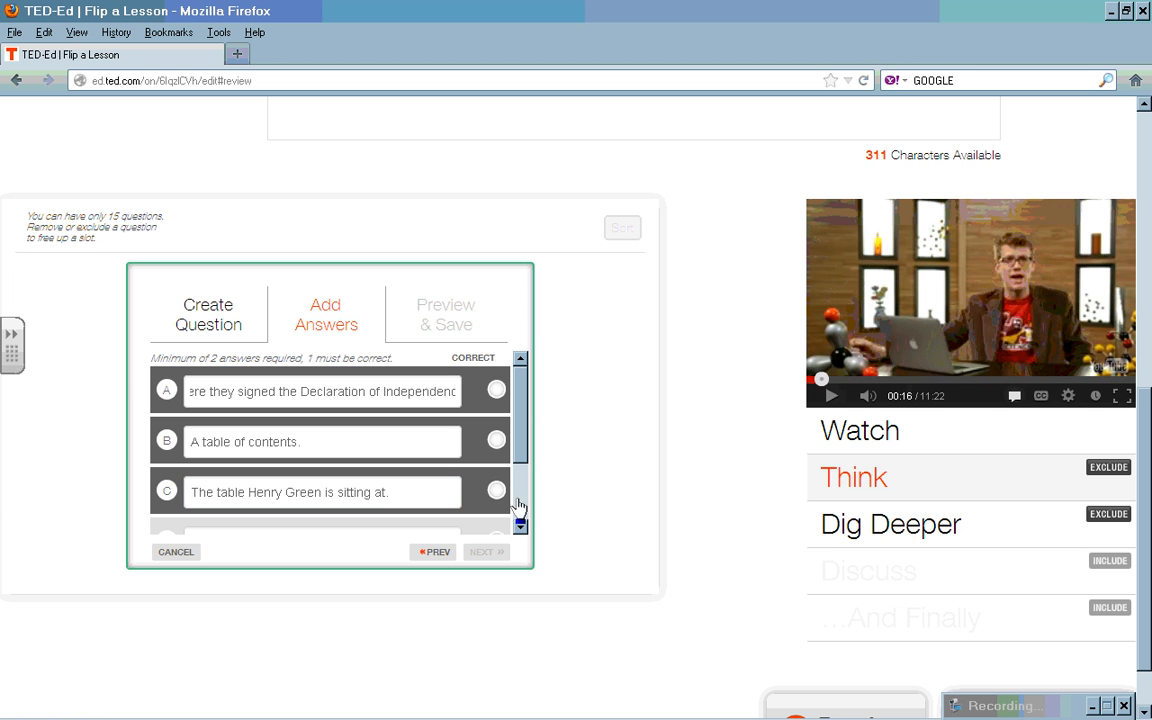
click(520, 527)
click(520, 527)
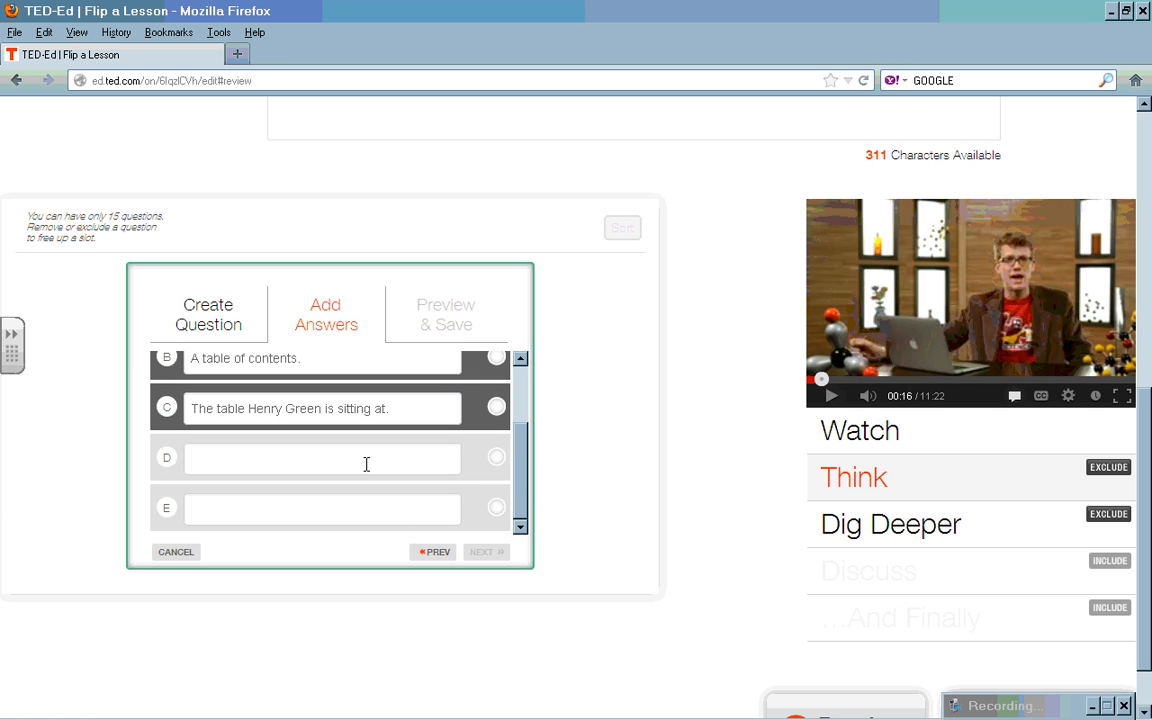
click(366, 464)
text(The st)
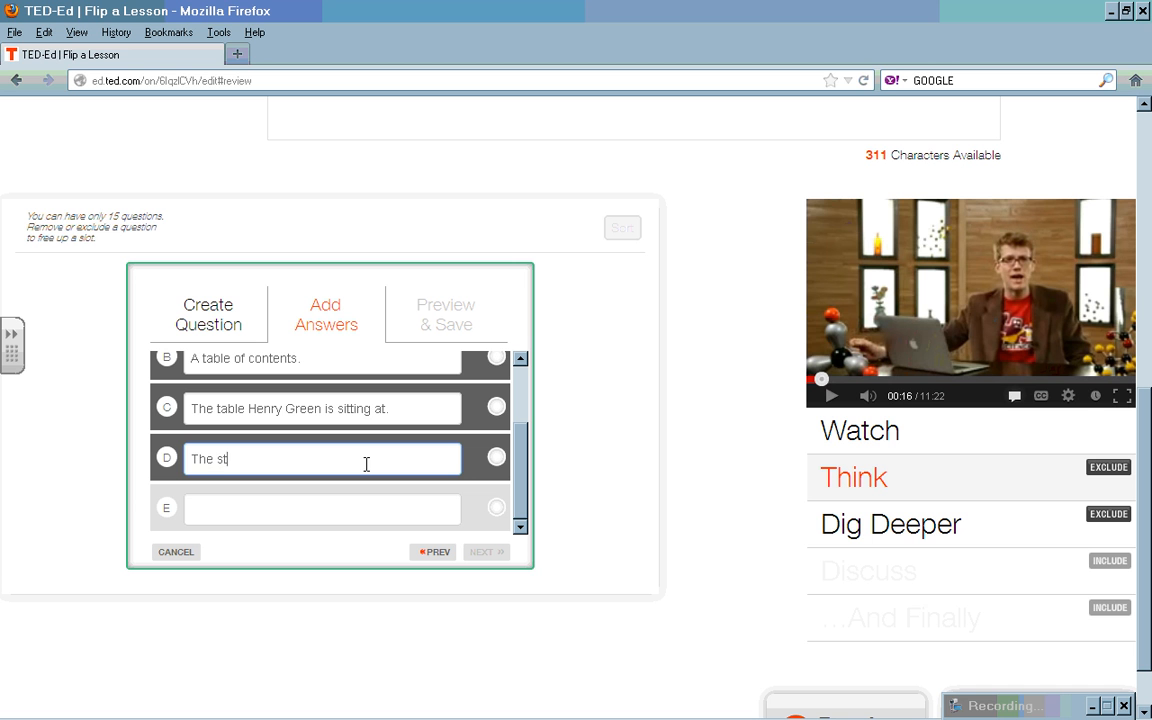
text(one table of)
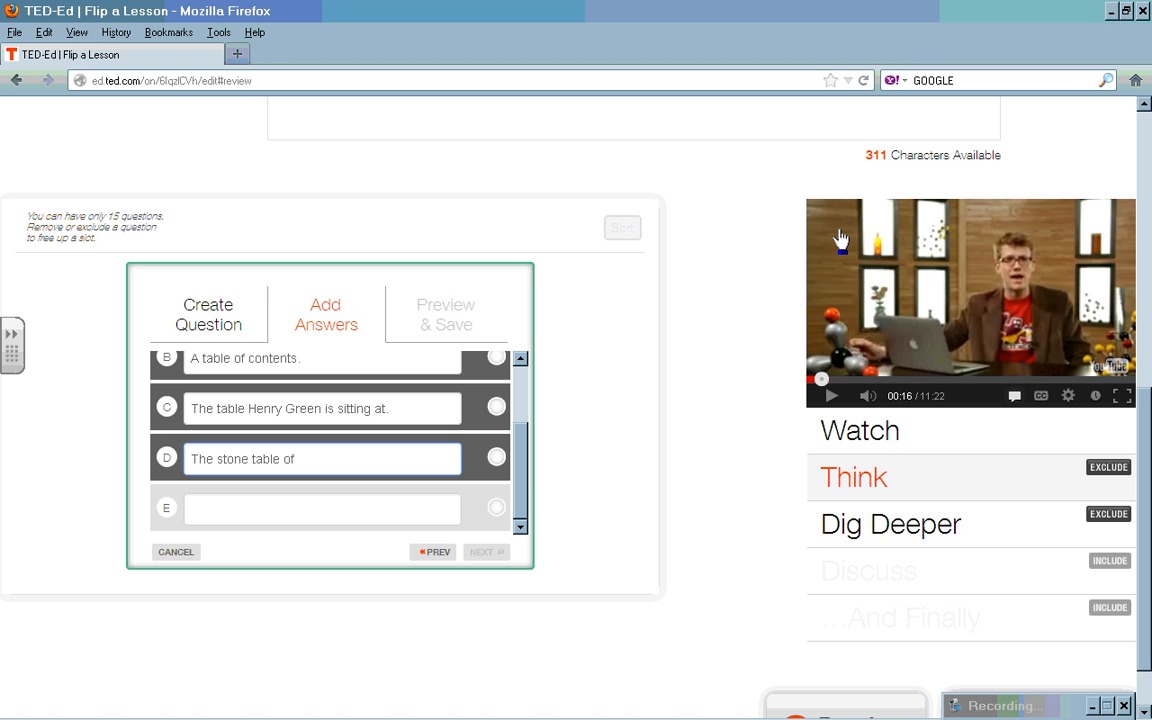
text( Aslam)
Step: Add answer E 'The periodic table of elements.' and mark it as correct
click(832, 397)
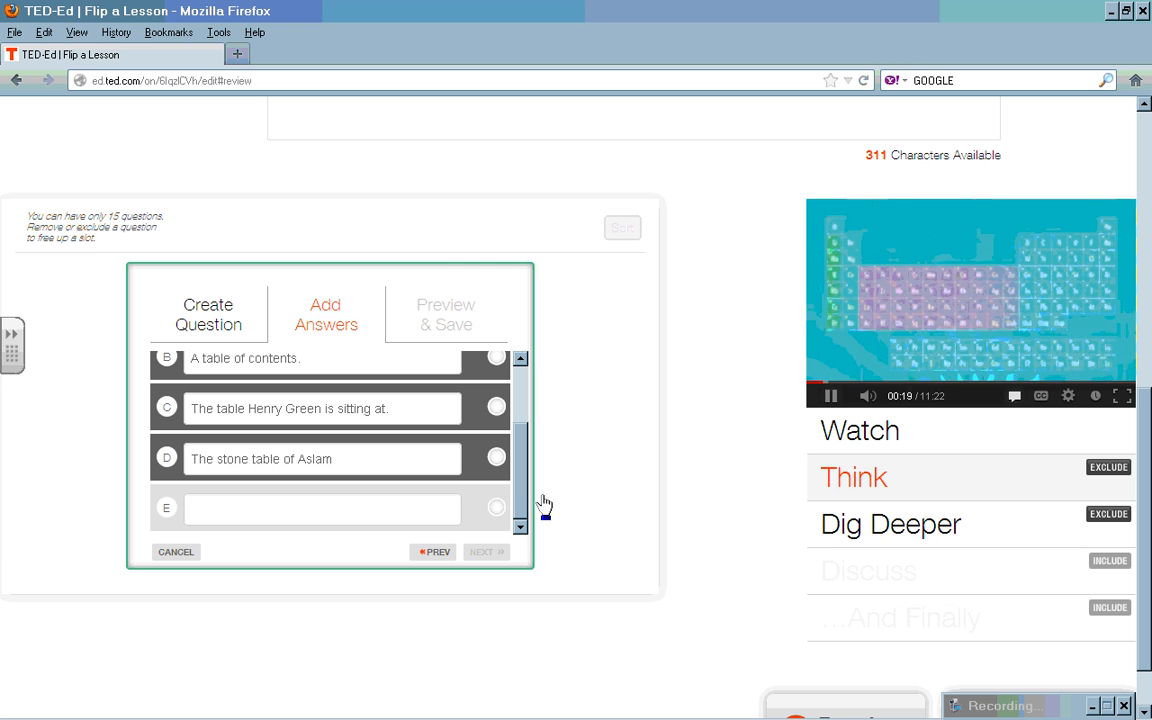
click(832, 397)
click(335, 510)
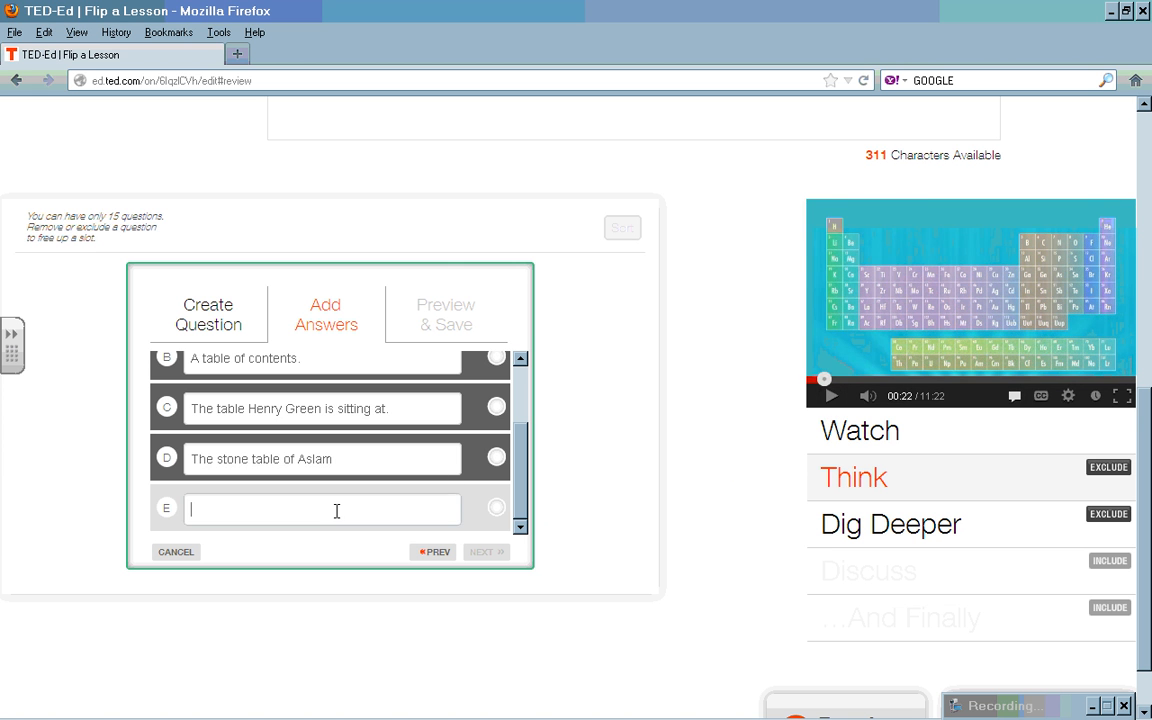
text(The)
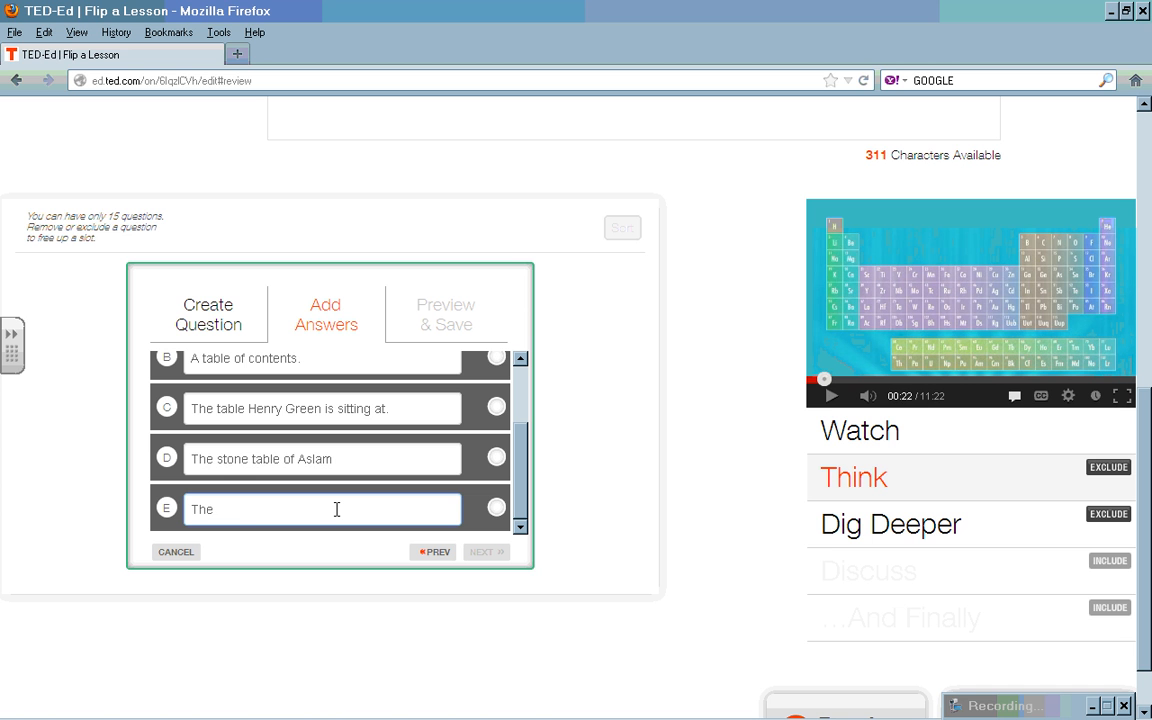
text( periodic table of elements.)
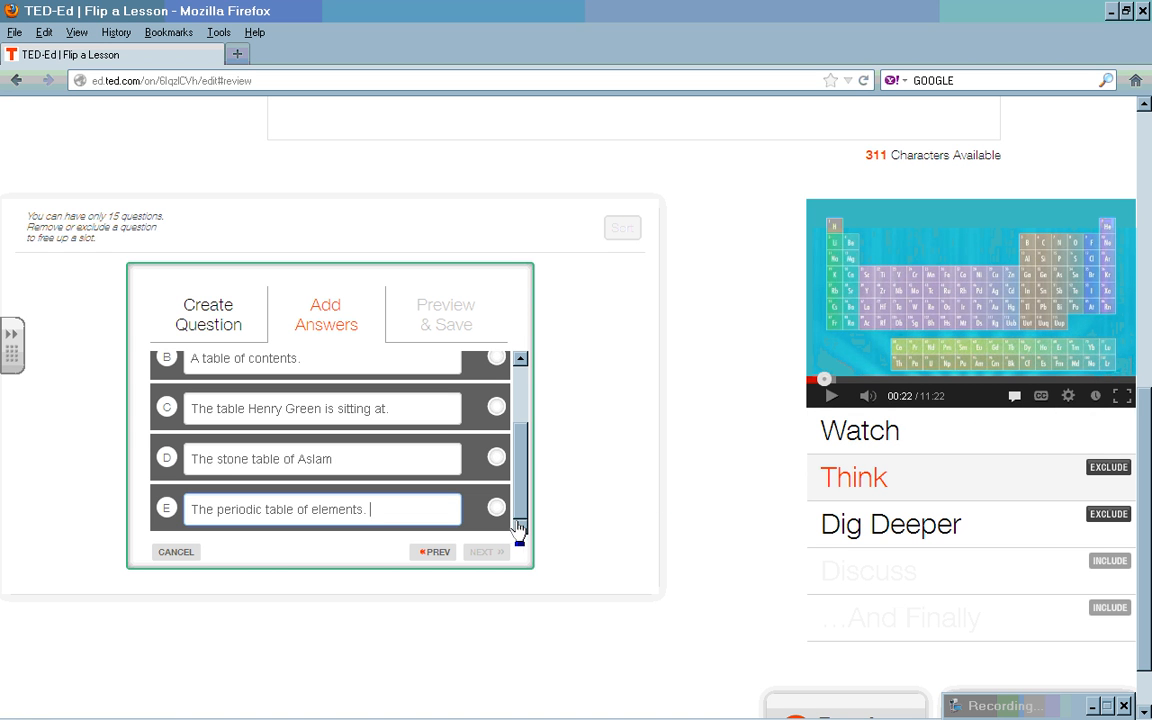
click(496, 509)
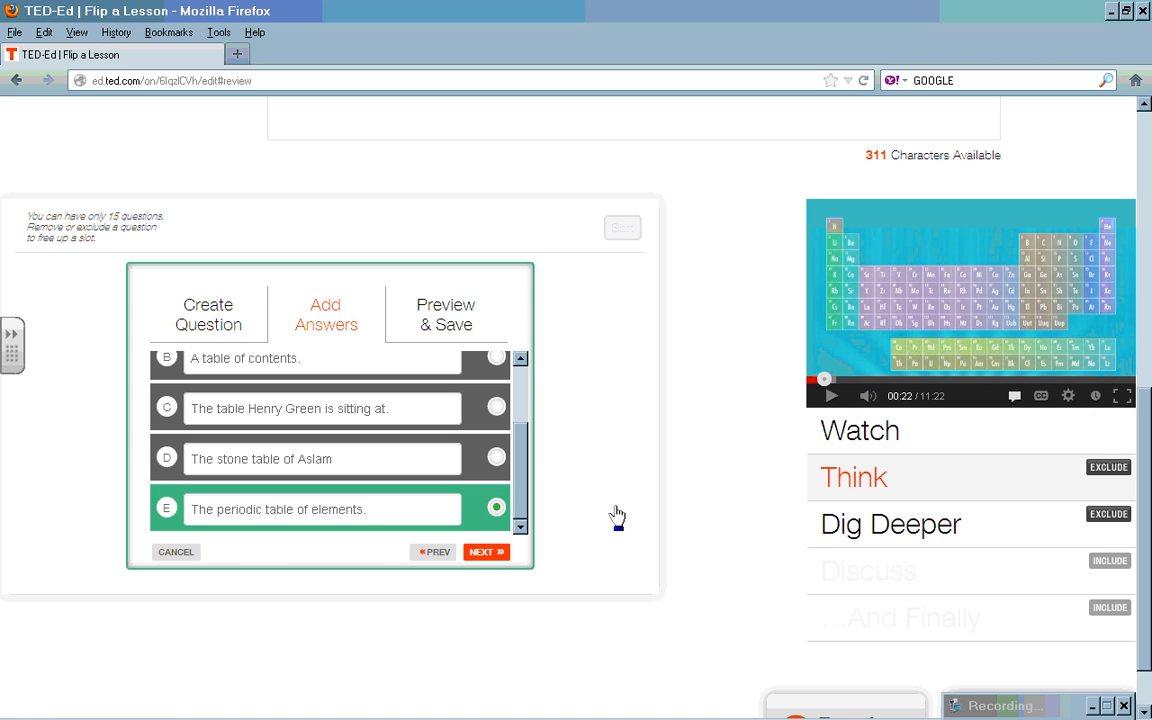
Step: Preview and save the most-important-table question, then begin question 2
click(447, 316)
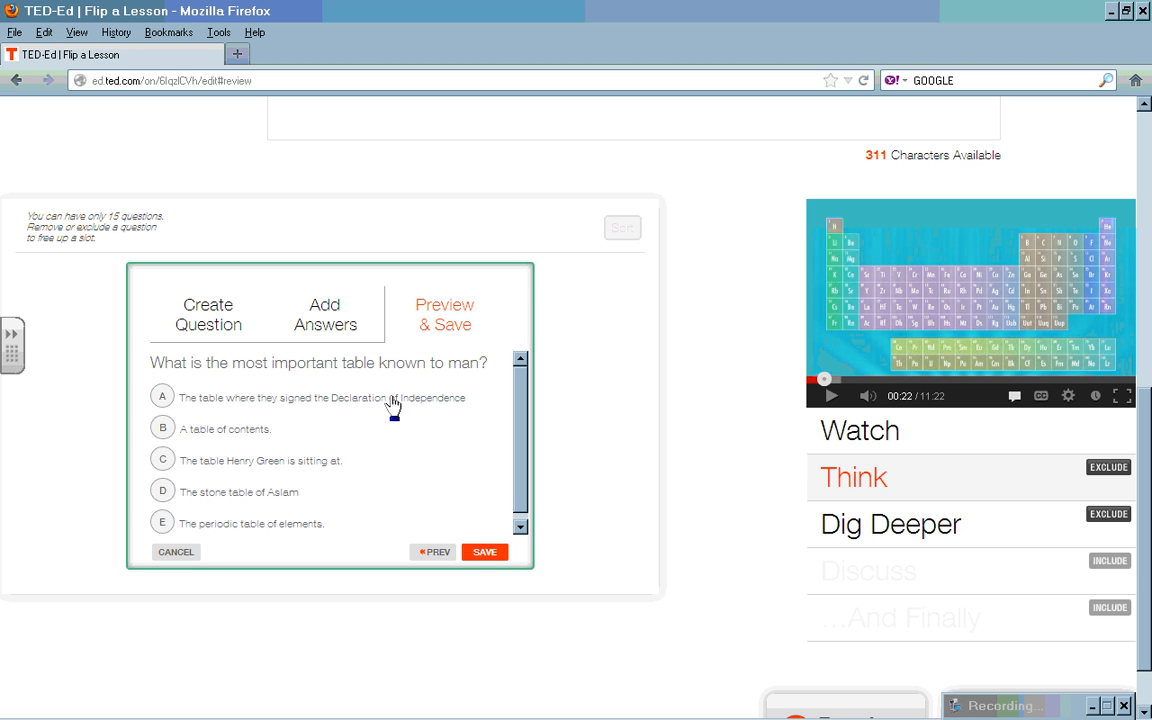
click(487, 554)
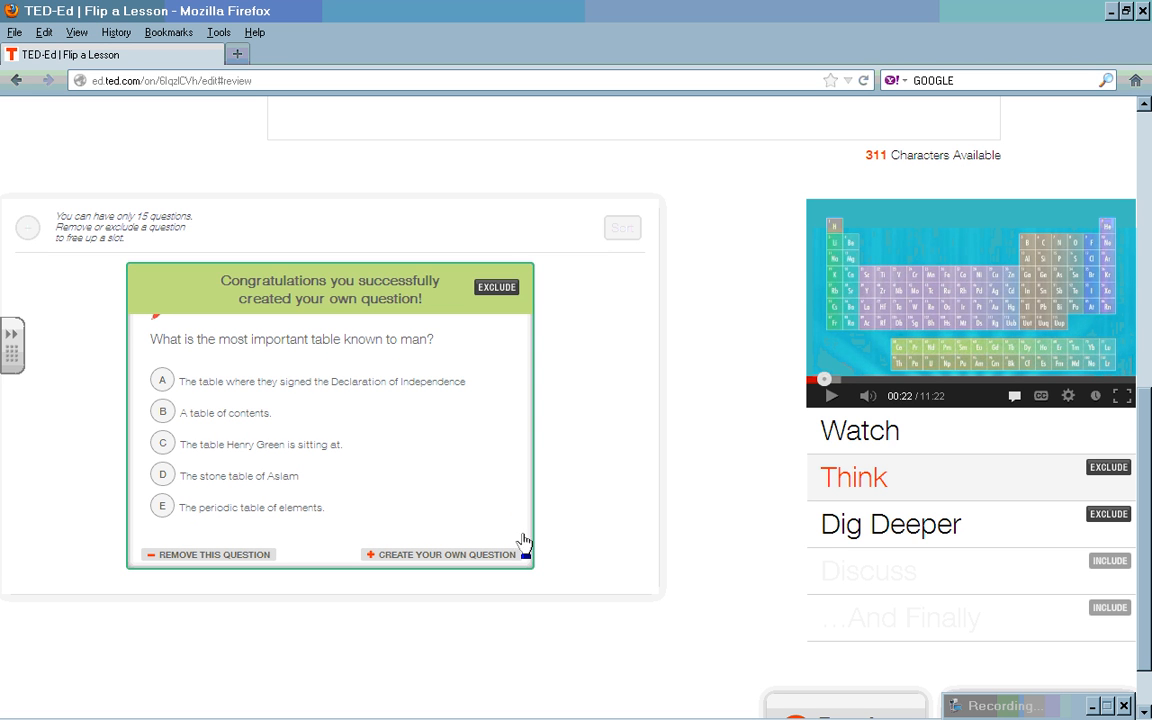
click(458, 555)
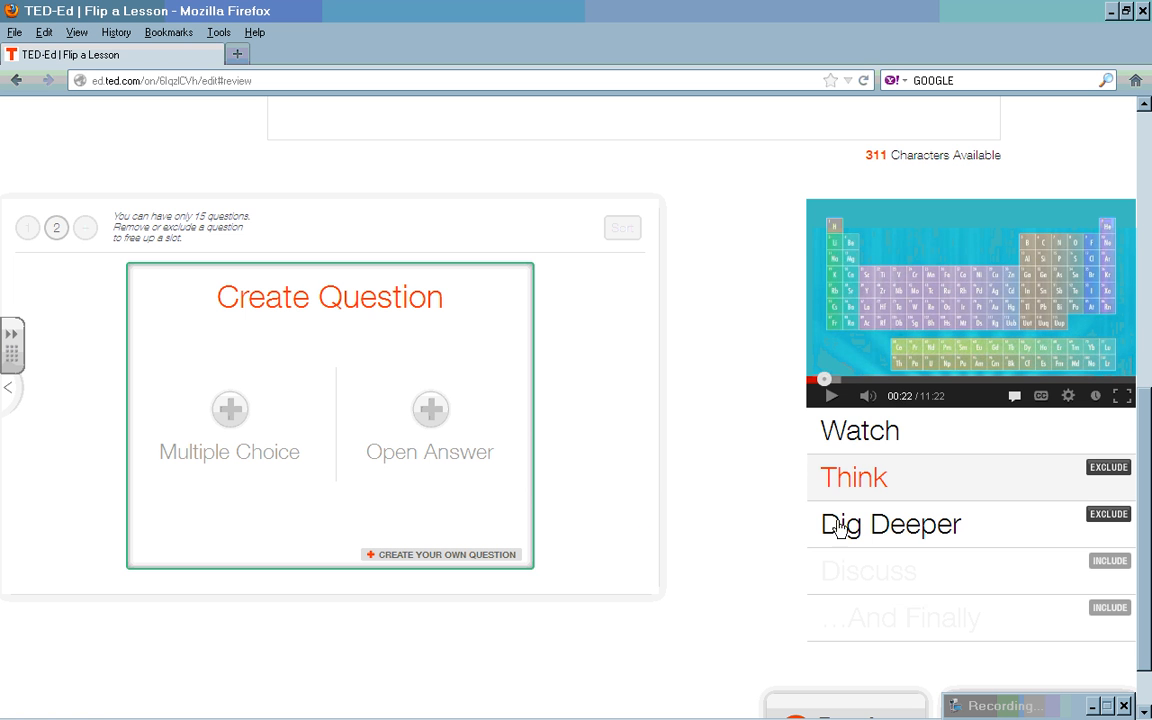
Step: Play the Periodic Table video and pause it at 00:54
click(862, 435)
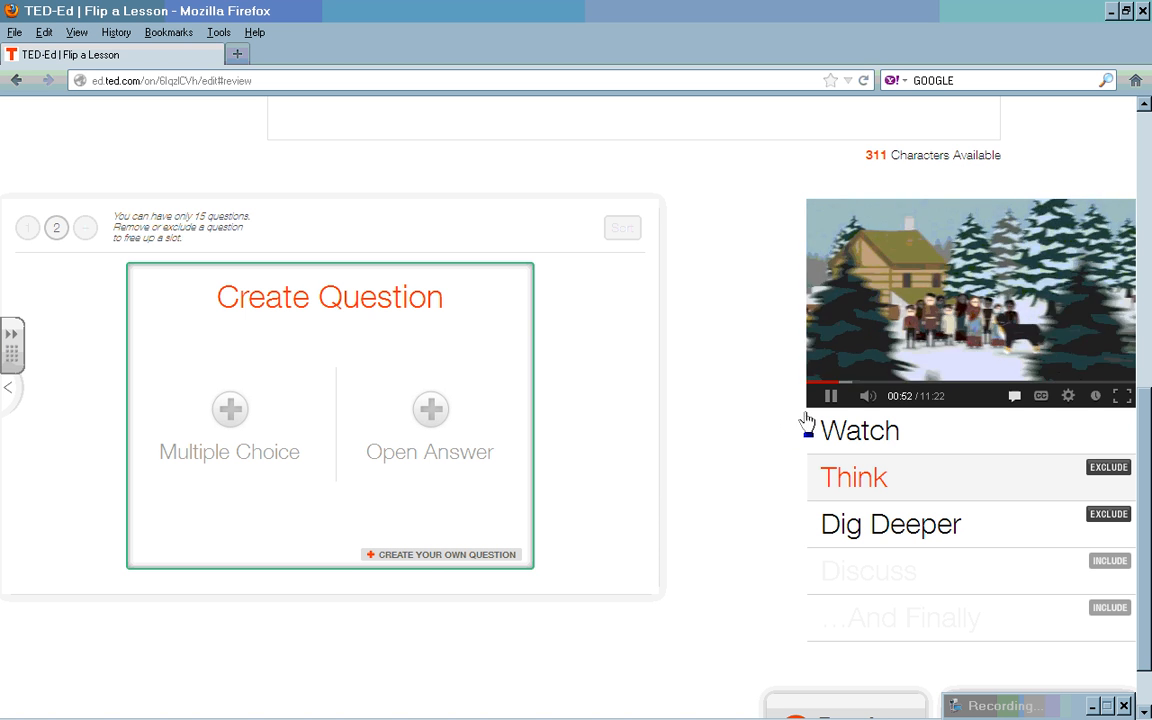
click(831, 400)
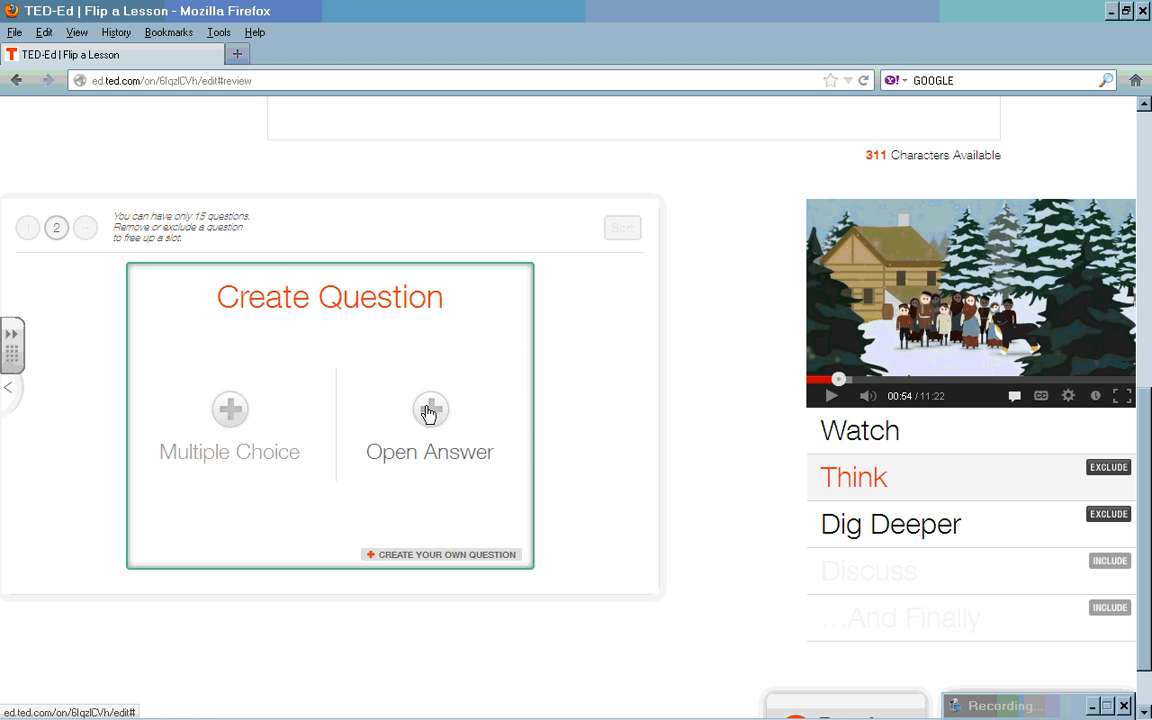
Step: Save the open-answer question 'What was the profession of Mendeleev's father?' as question 2
click(432, 412)
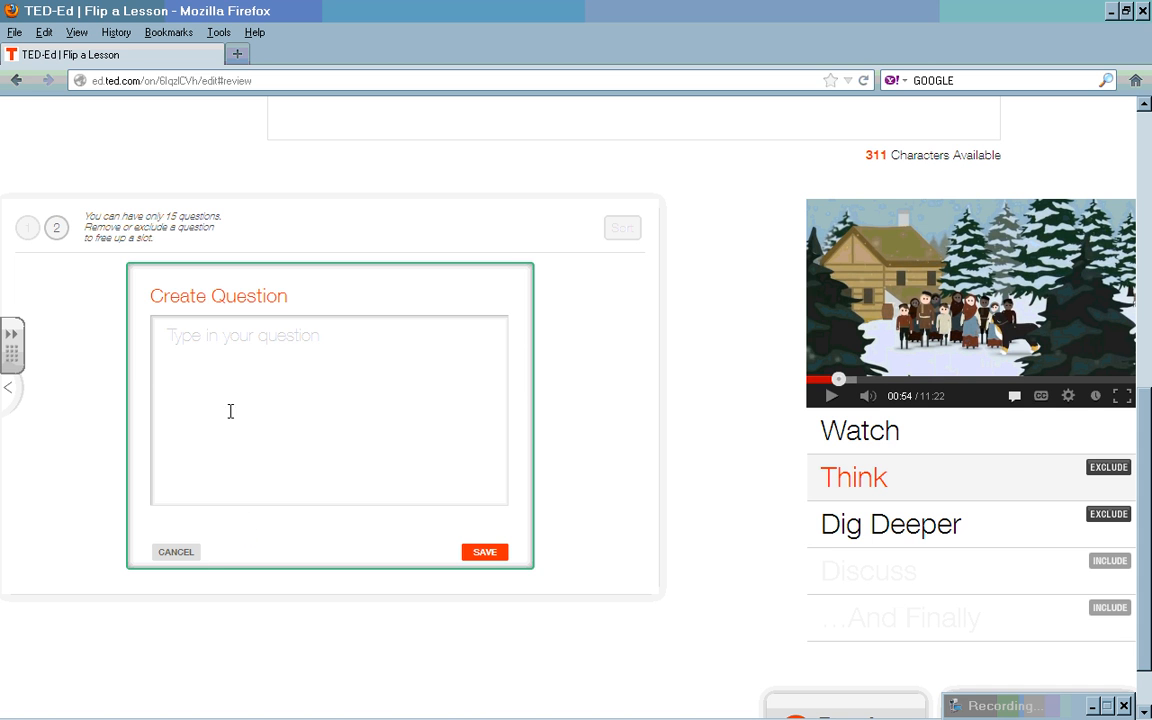
click(228, 351)
text(What was the p)
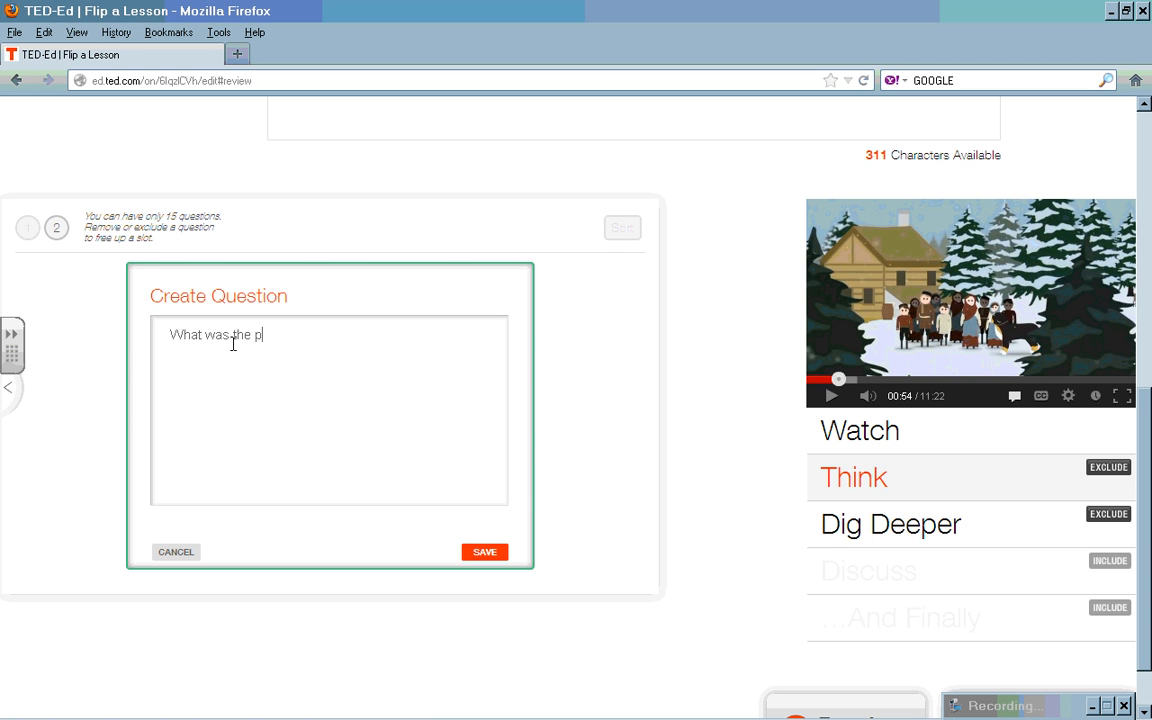
text(rofession of Mendeleev's)
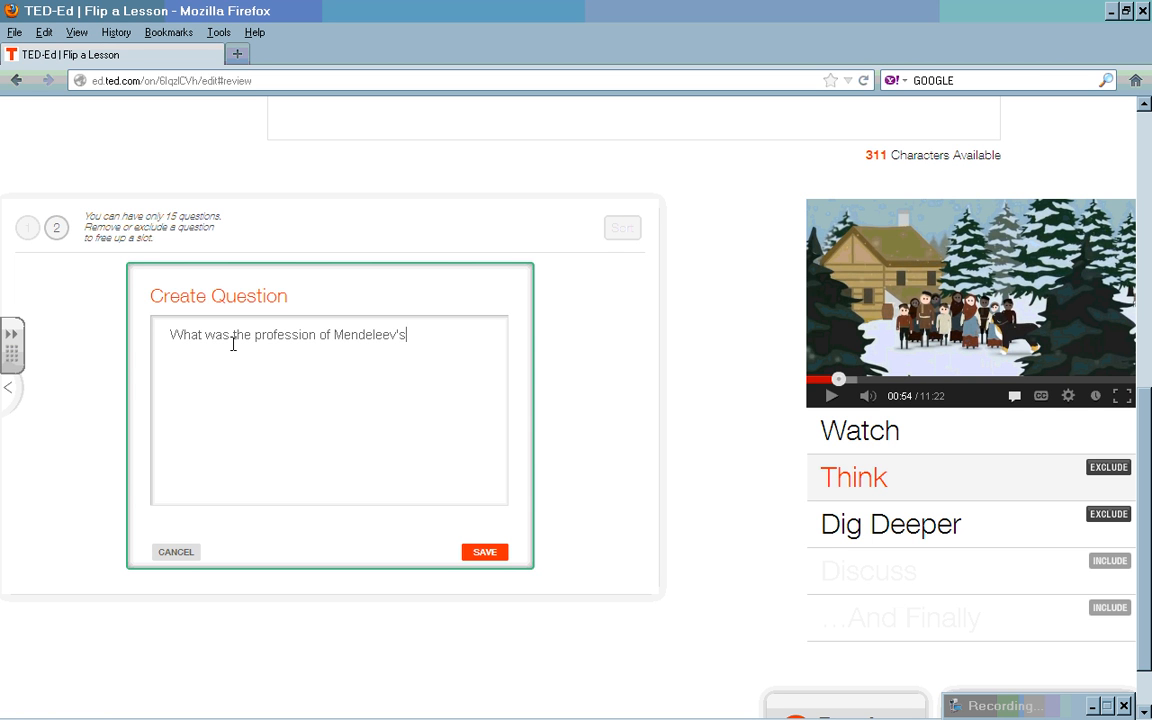
text( Father.)
key(Left)
key(Left)
key(Left)
key(Left)
key(Left)
key(Left)
key(BackSpace)
text(f)
click(499, 556)
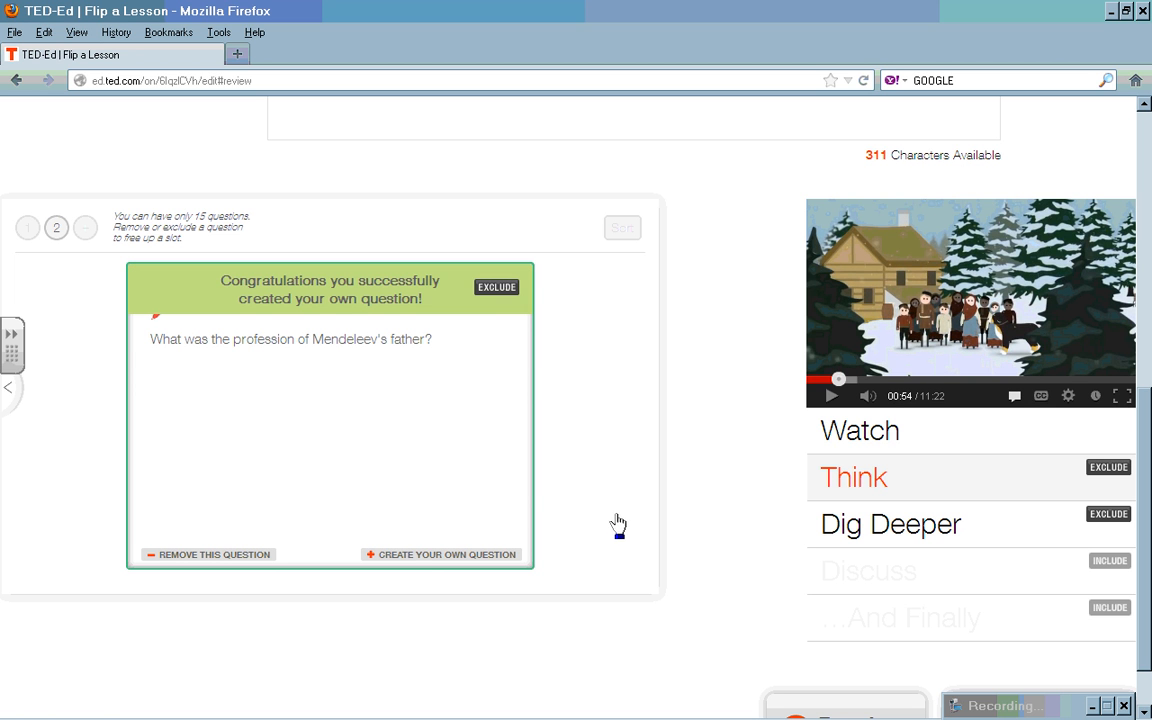
Step: Play the video to 00:57, then switch to the empty Dig Deeper section
click(502, 558)
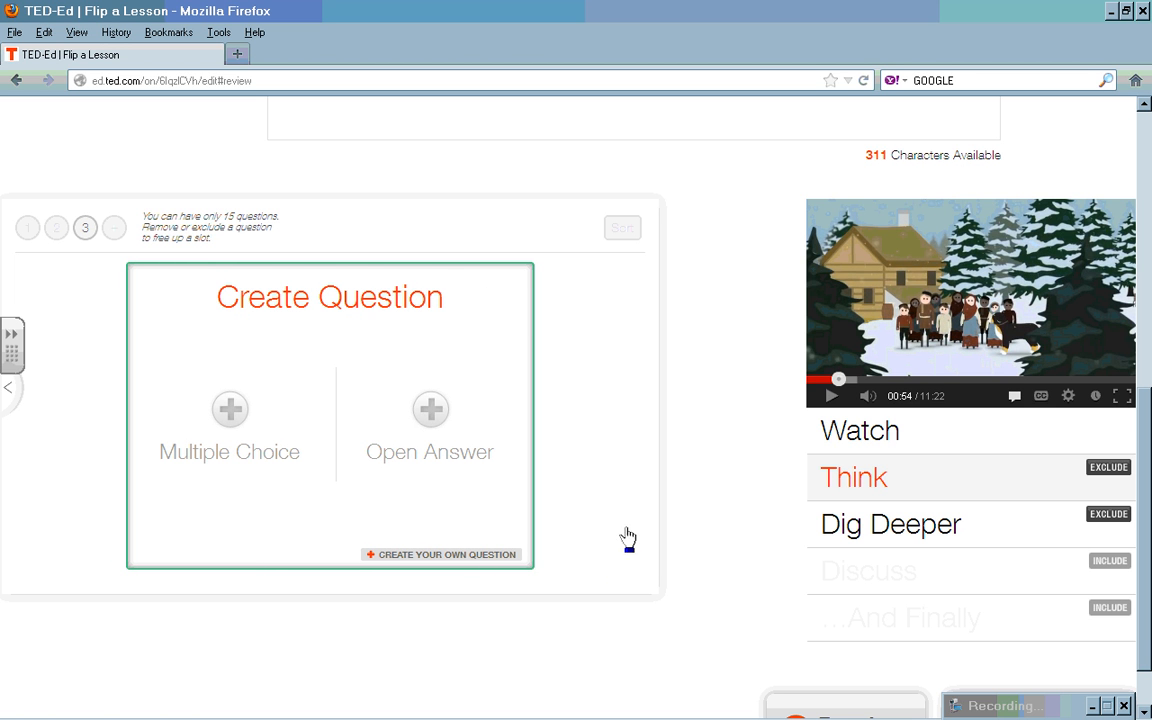
click(832, 398)
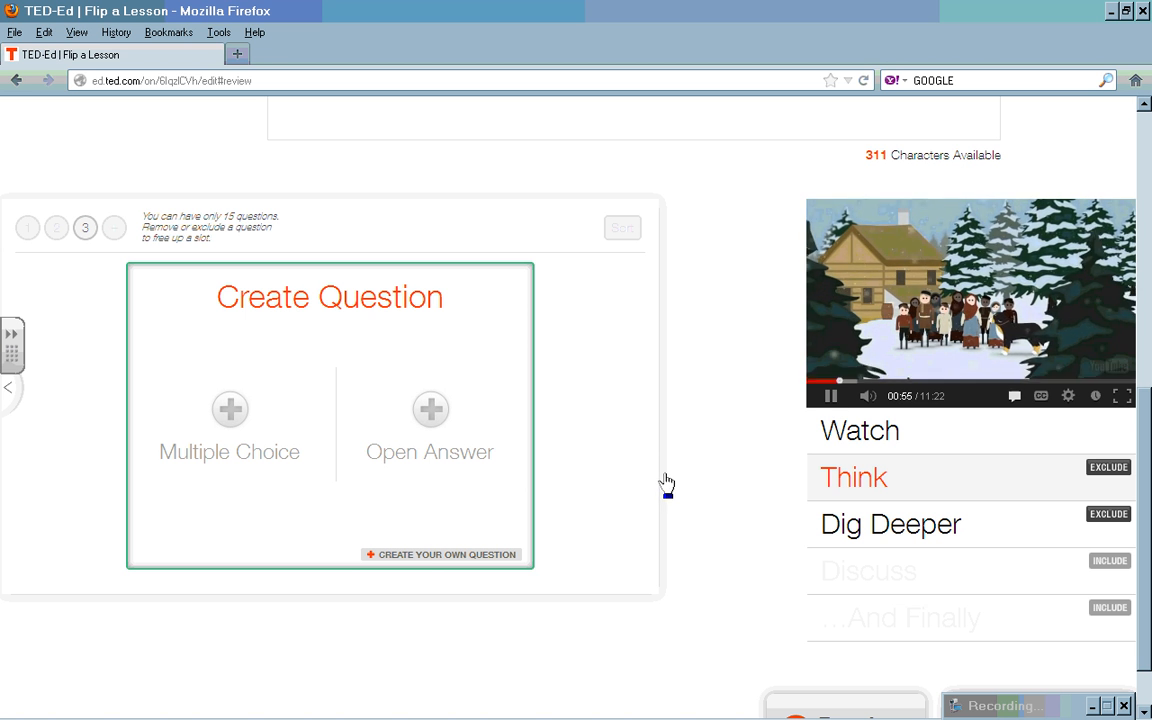
click(830, 396)
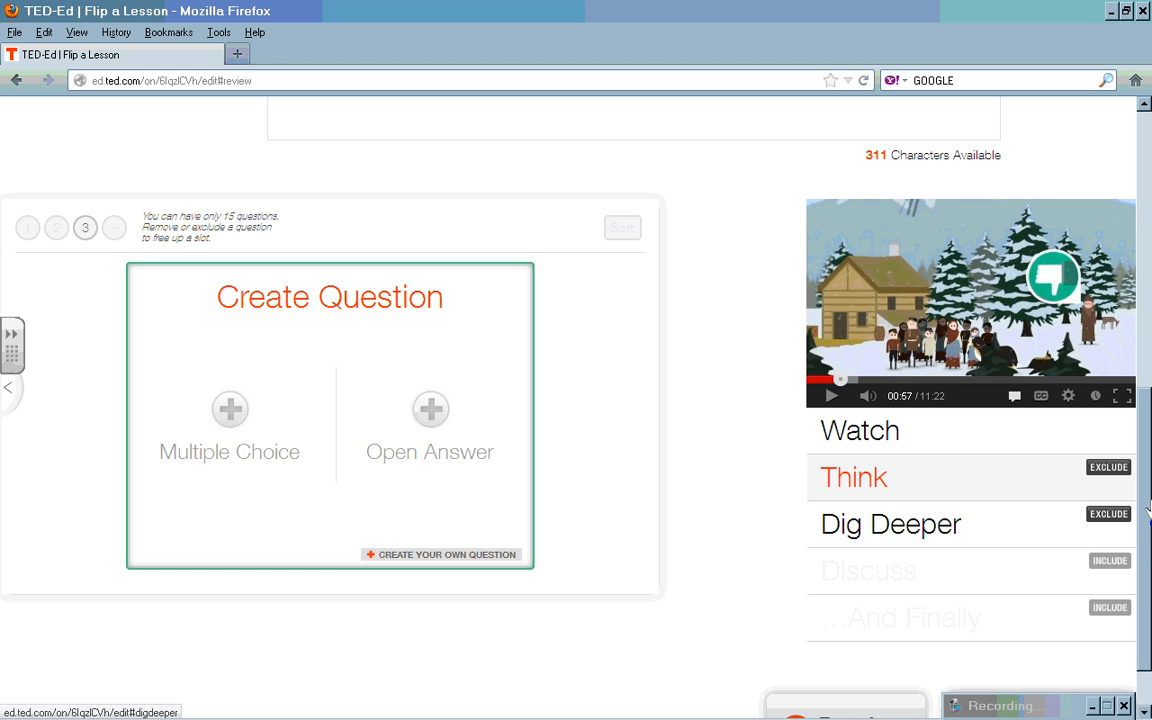
scroll(960, 500, down, 1)
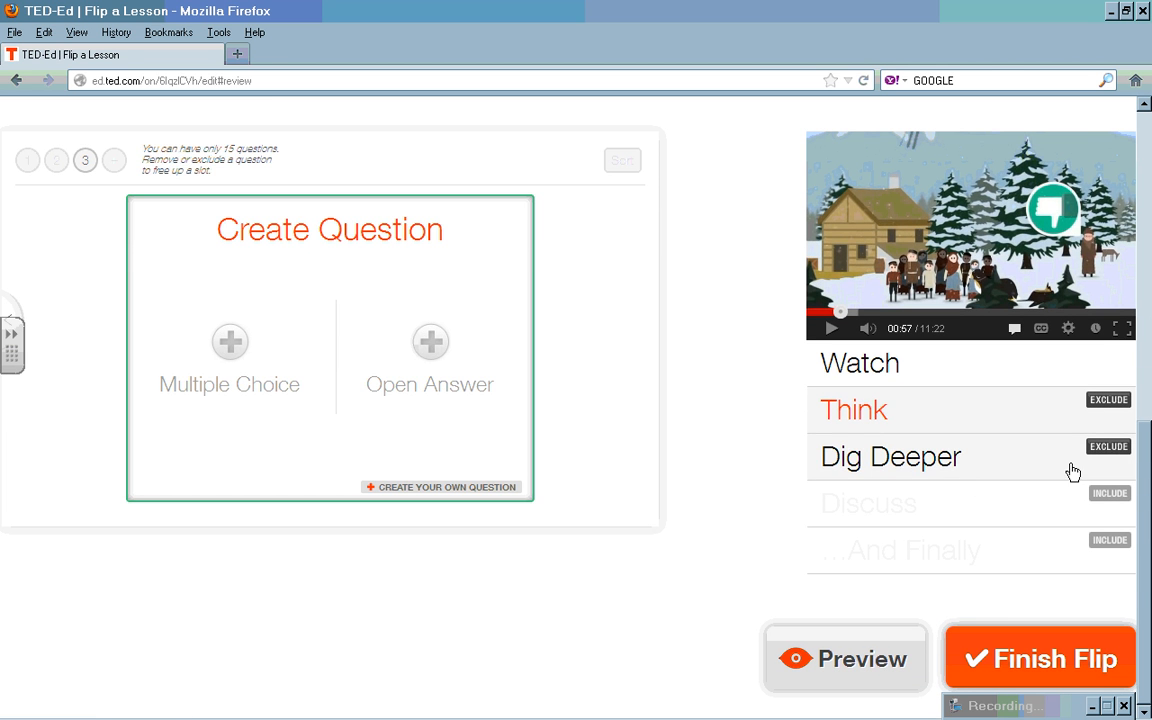
click(938, 465)
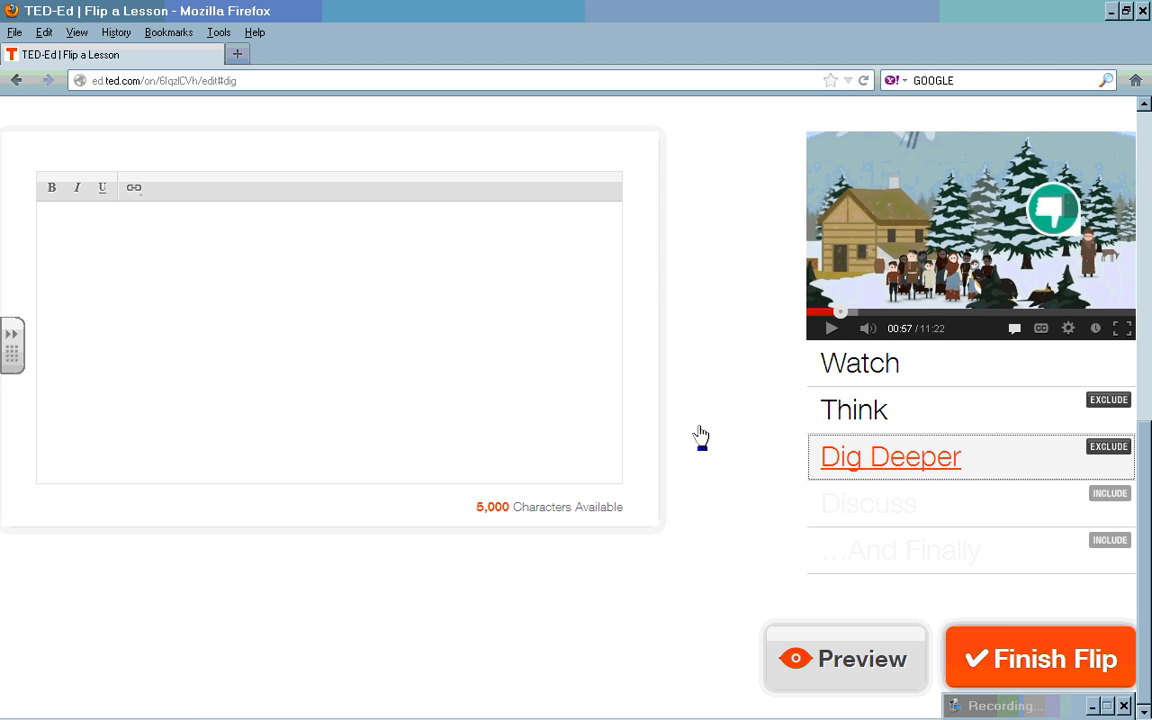
Step: Finish the flip to publish the Periodic Table lesson and dismiss the success message
click(1066, 668)
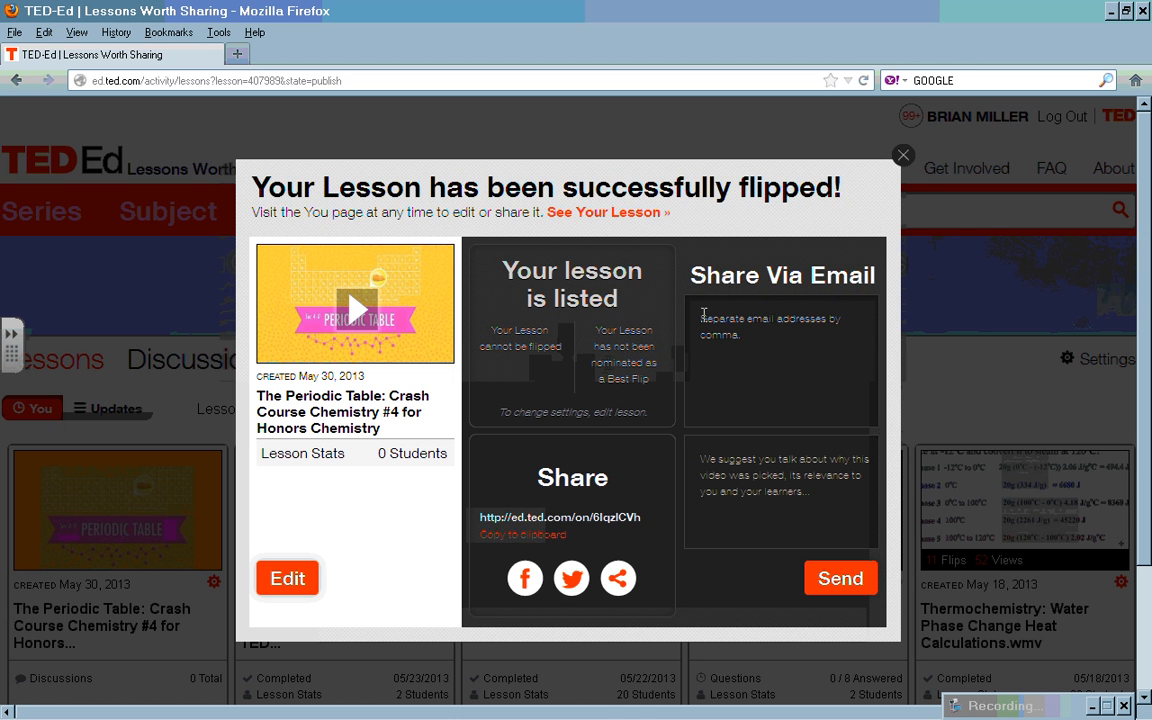
click(902, 157)
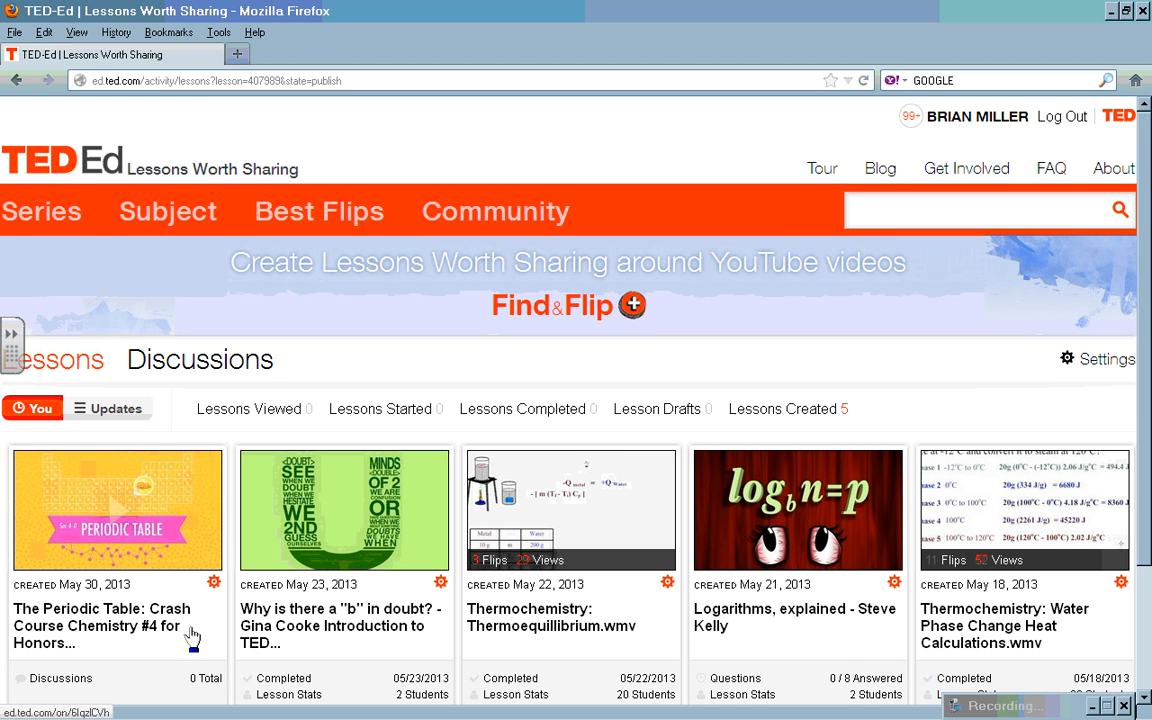
Step: Open the published Periodic Table lesson and view its Think multiple-choice question, then return to the 11:22 video
drag(1139, 403, 1137, 497)
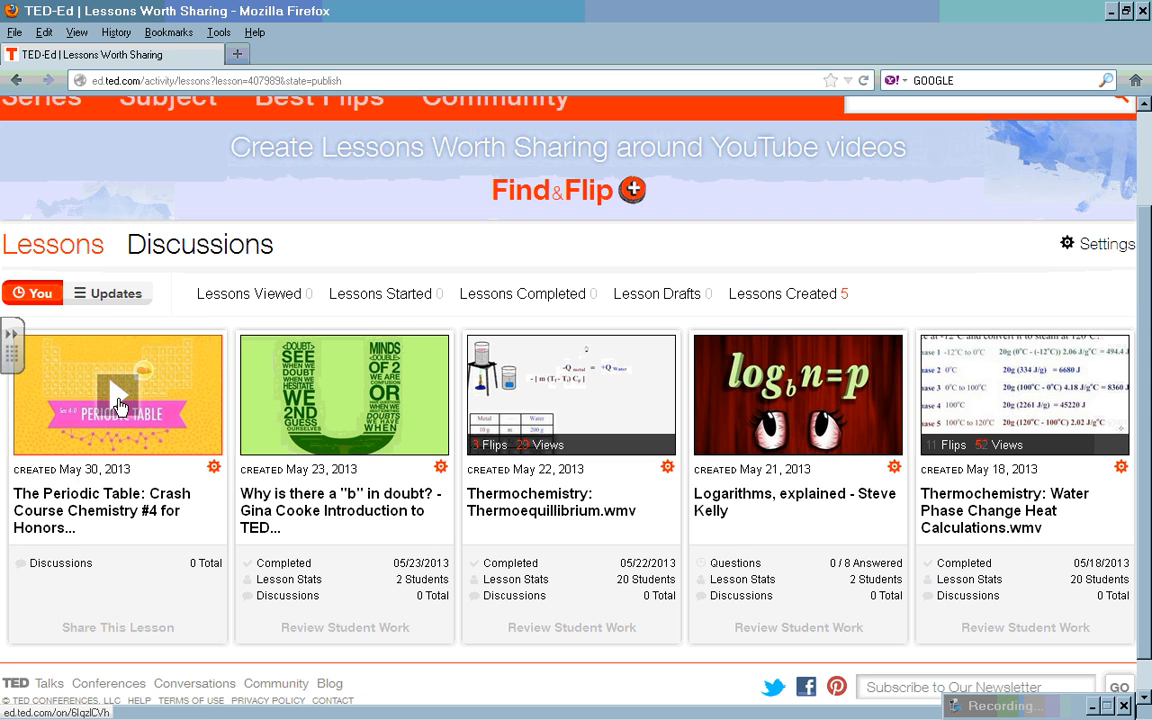
click(118, 405)
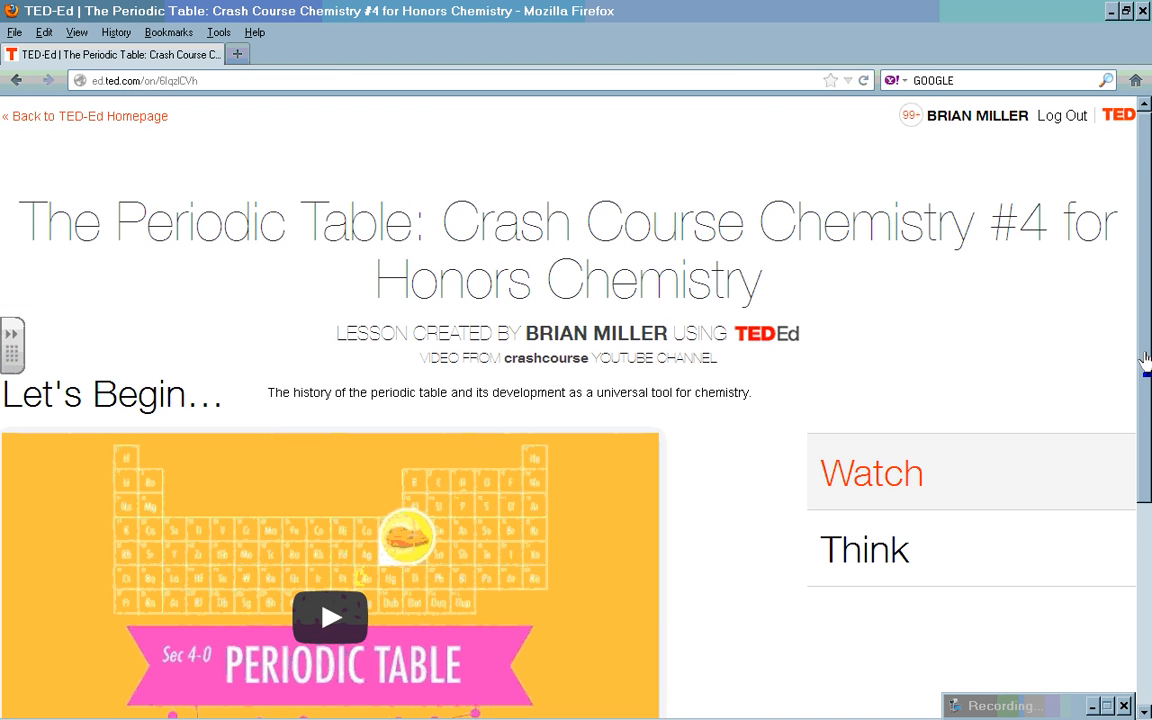
drag(1145, 357, 1137, 411)
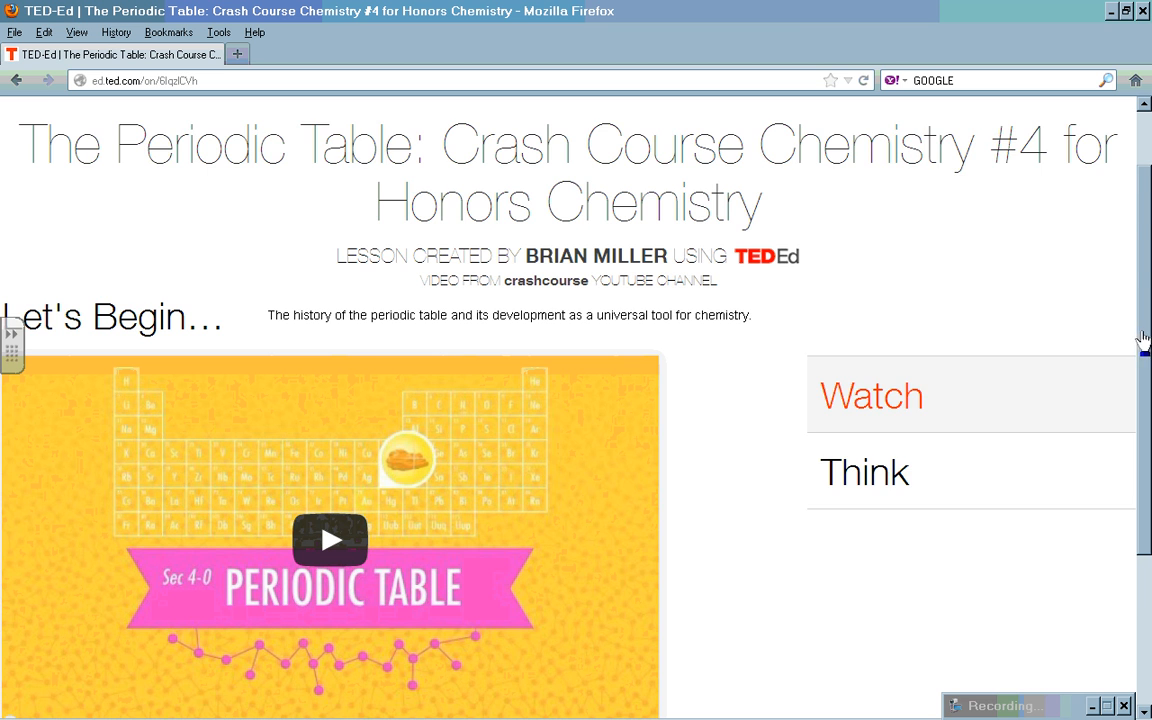
drag(1143, 340, 1134, 447)
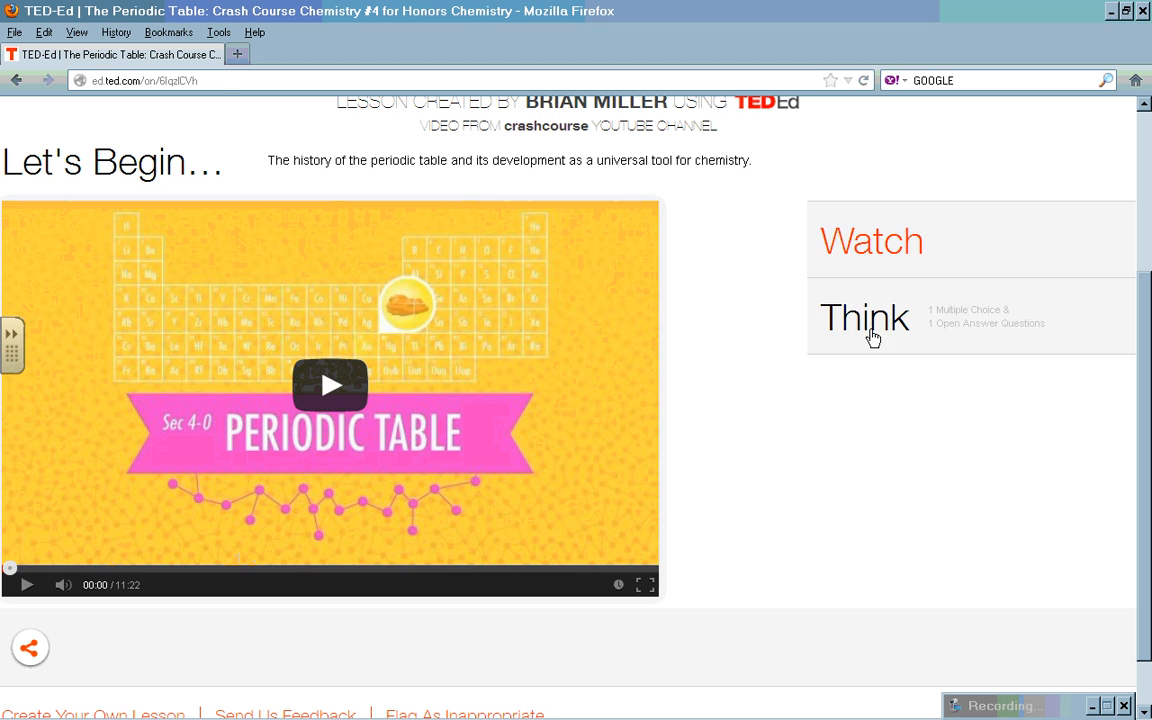
click(872, 338)
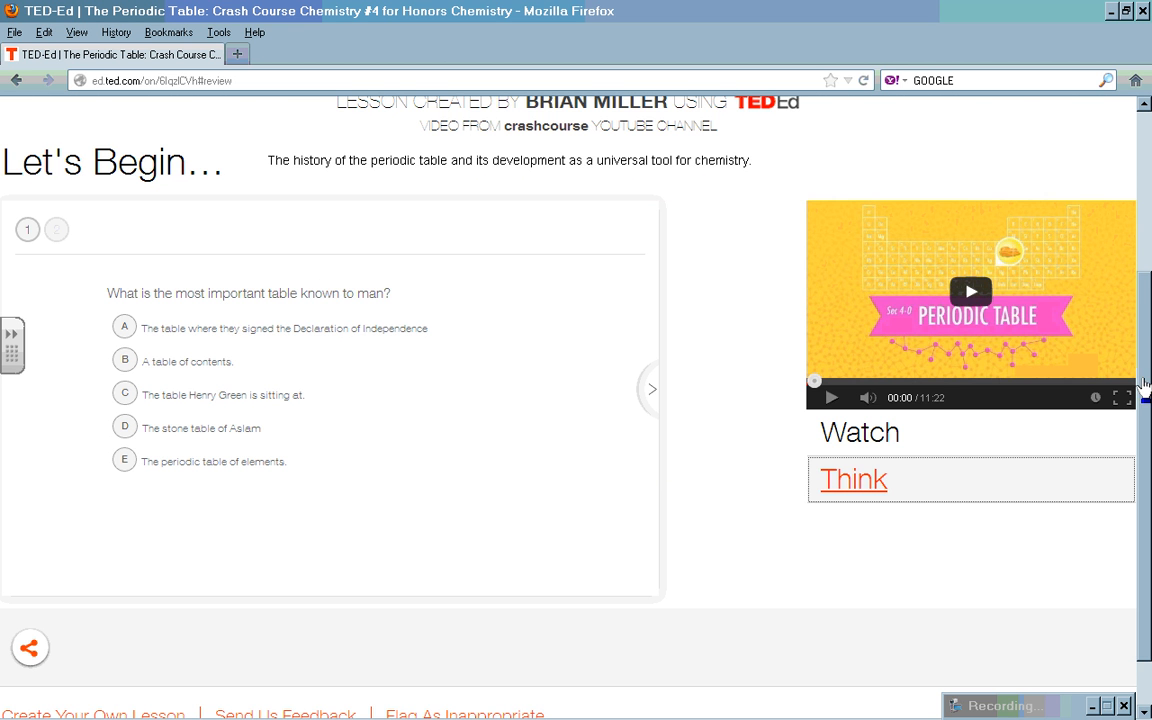
drag(1145, 385, 1148, 226)
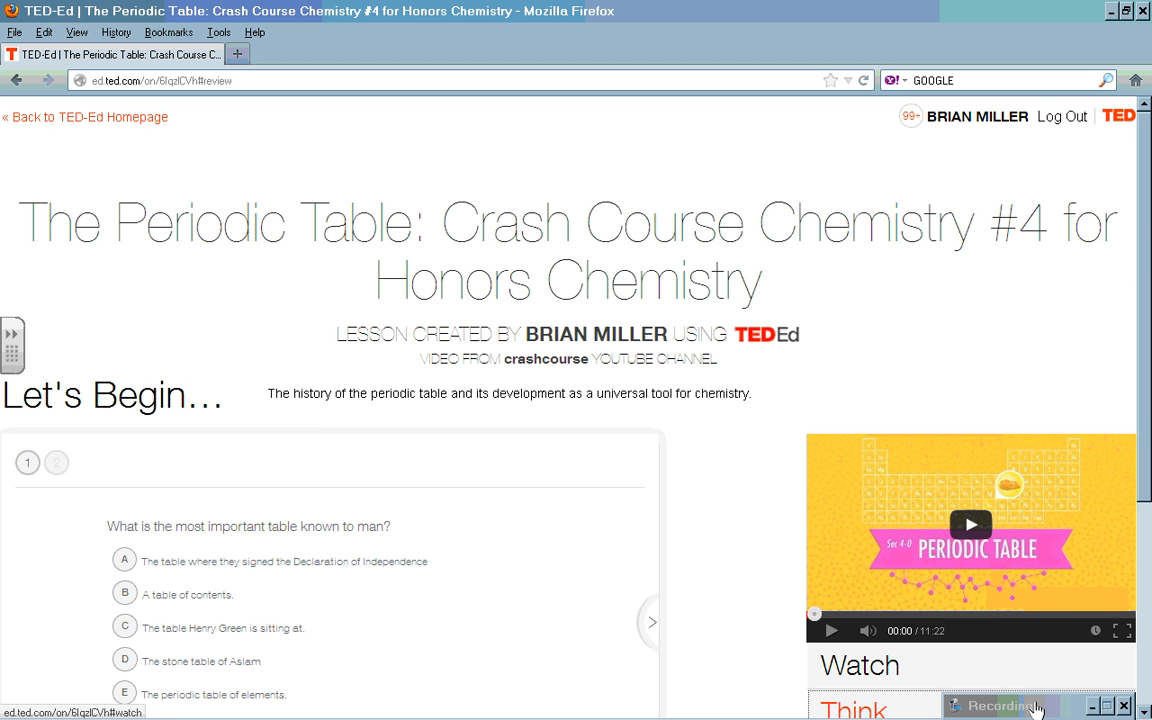
drag(1035, 704, 1021, 614)
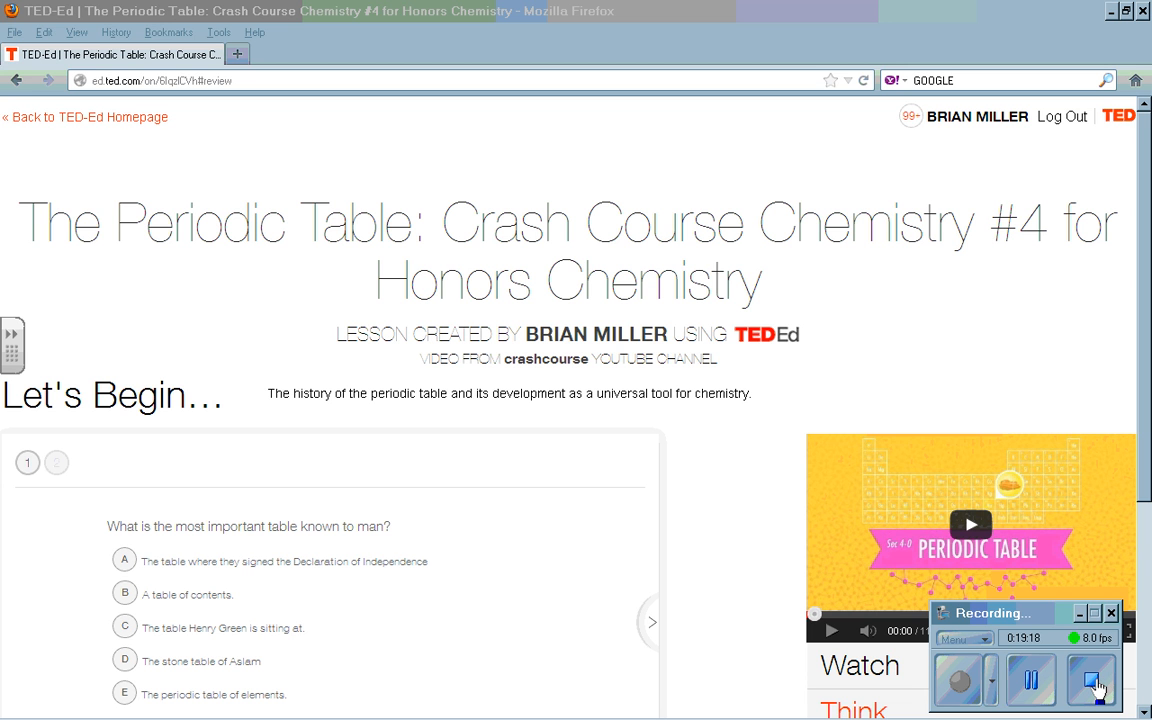